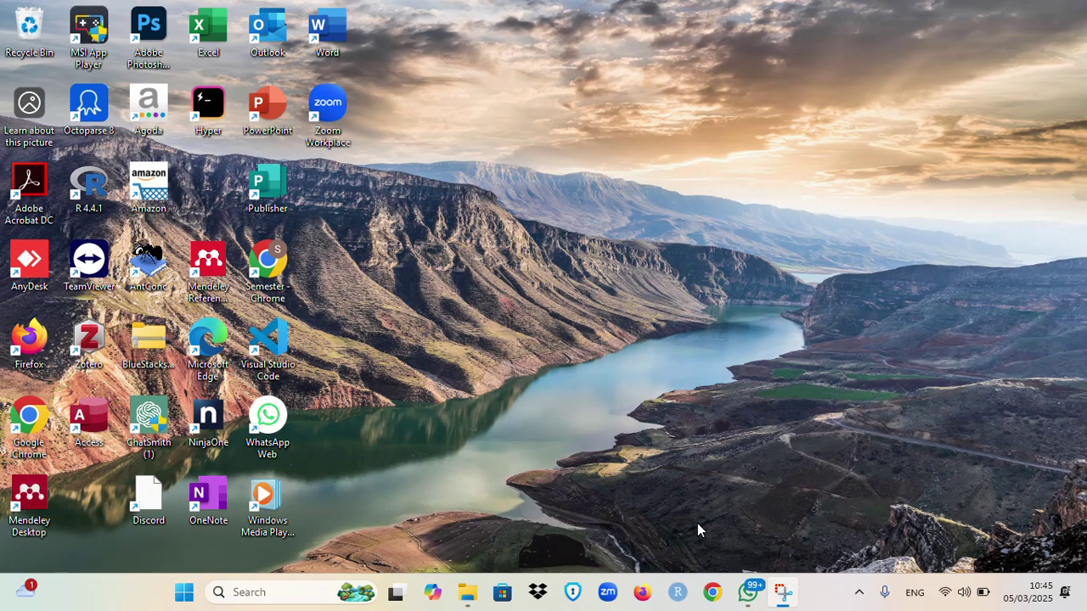
Step: Launch Google Chrome from the taskbar to reach the 'Who's using Chrome?' profile picker
{"action": "left_click", "coordinate": [711, 592]}
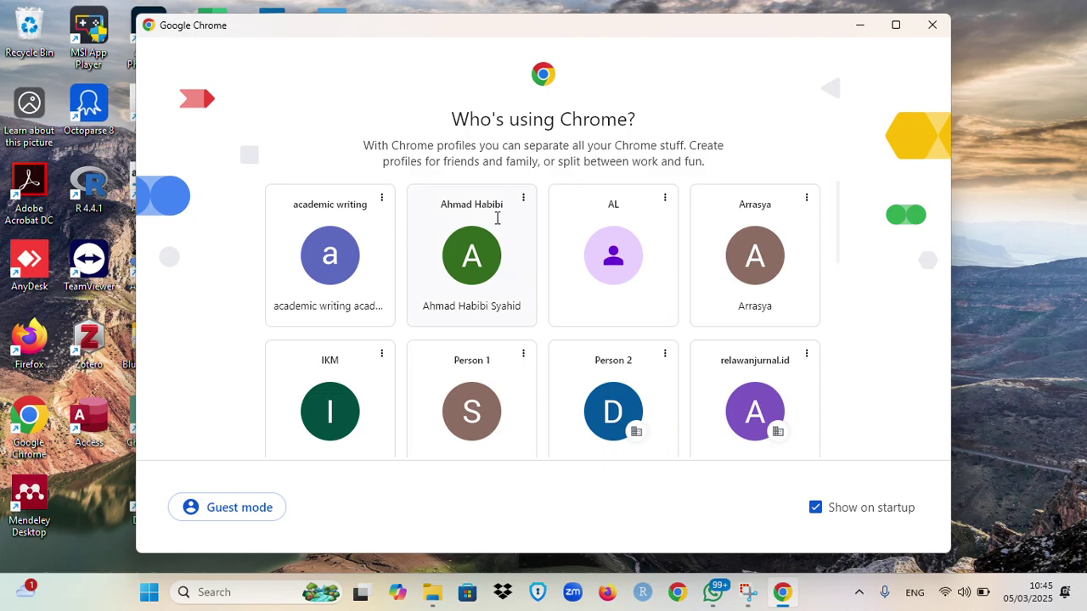
Step: Open Chrome under the personal profile and search Google for 'publish or perish'
{"action": "left_click", "coordinate": [478, 288]}
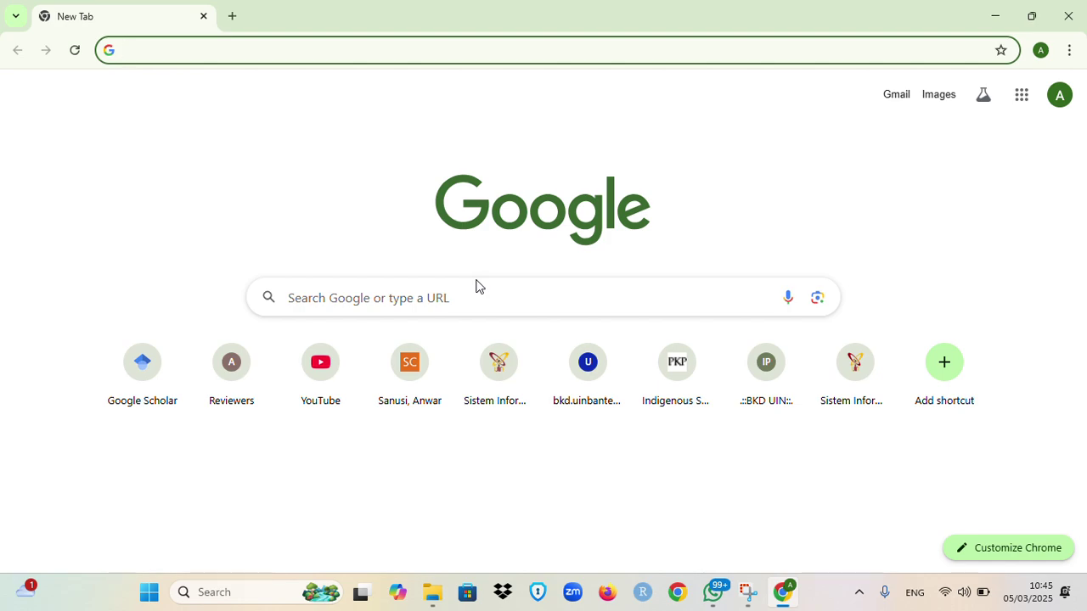
{"action": "type", "text": "publish"}
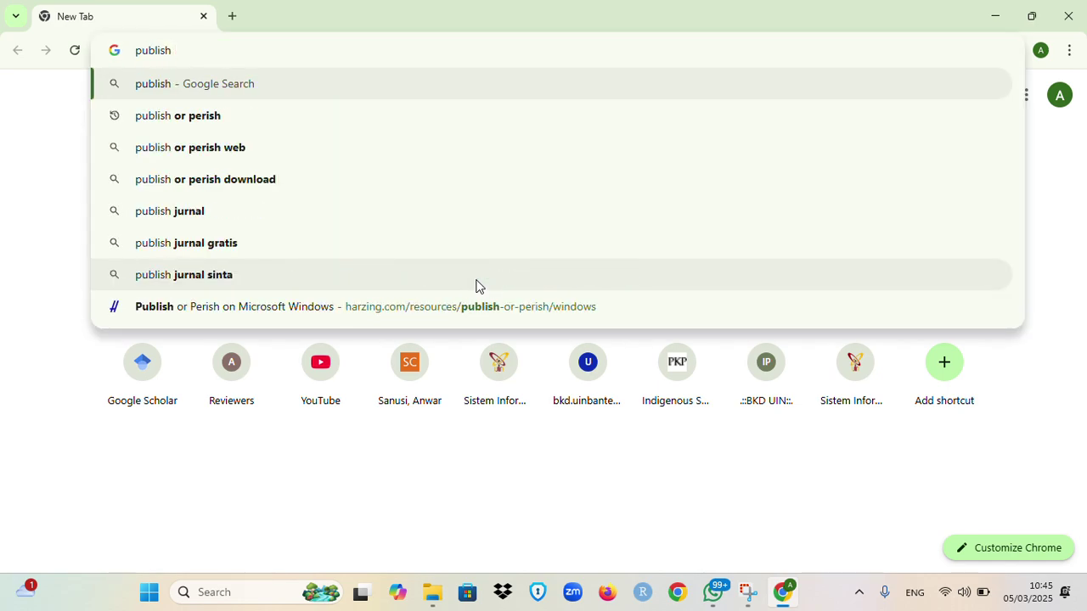
{"action": "type", "text": " or peri"}
{"action": "key", "text": "Return"}
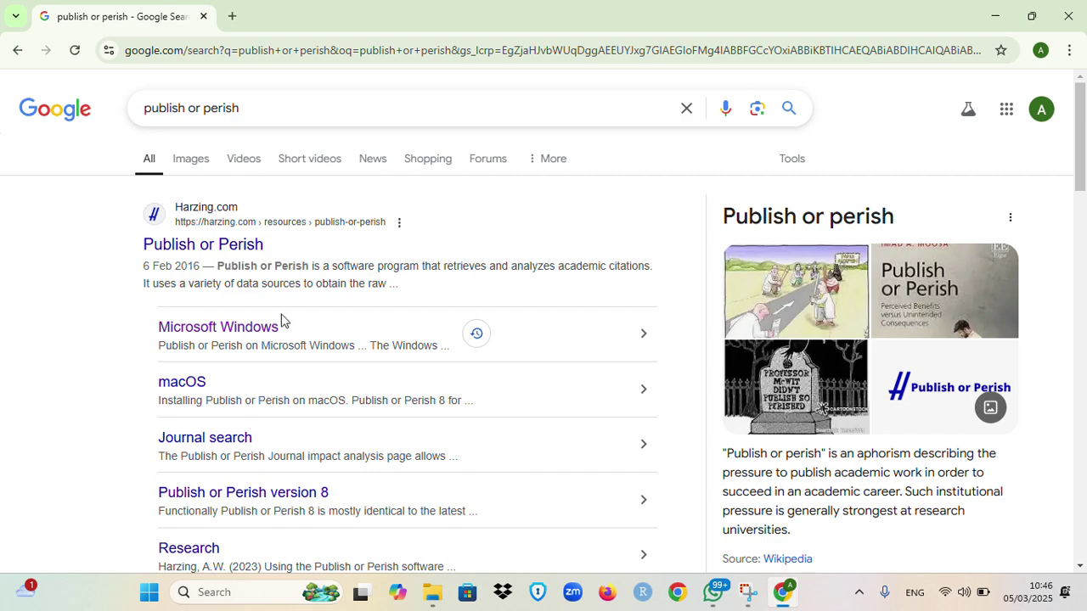
Step: Download the 3.3 MB PoP8Setup installer from Harzing.com's Publish or Perish on Microsoft Windows page
{"action": "left_click", "coordinate": [233, 335]}
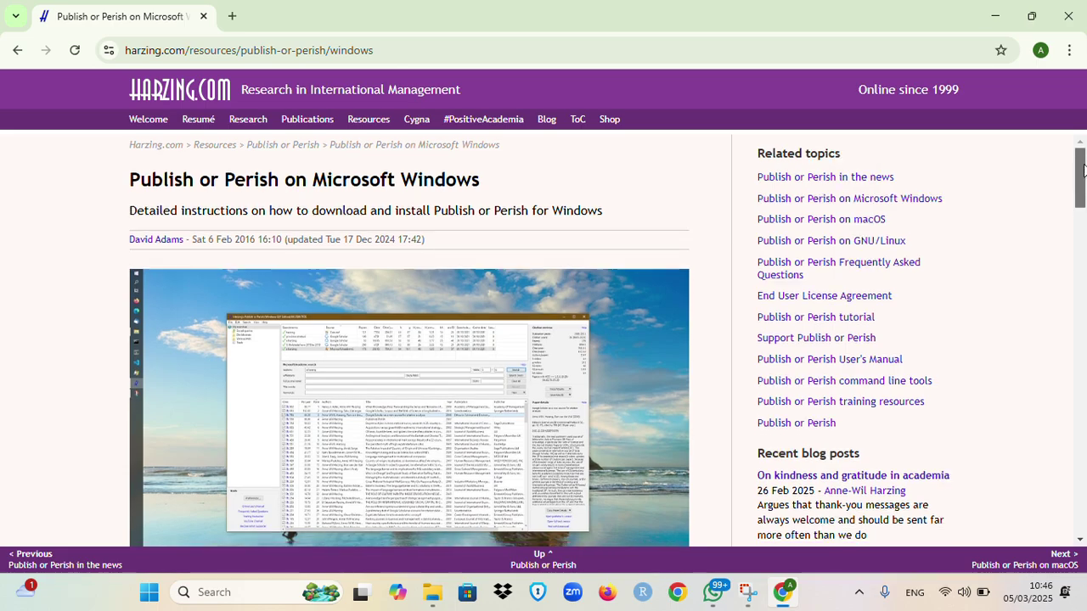
{"action": "left_click_drag", "start_coordinate": [1083, 165], "coordinate": [1084, 259]}
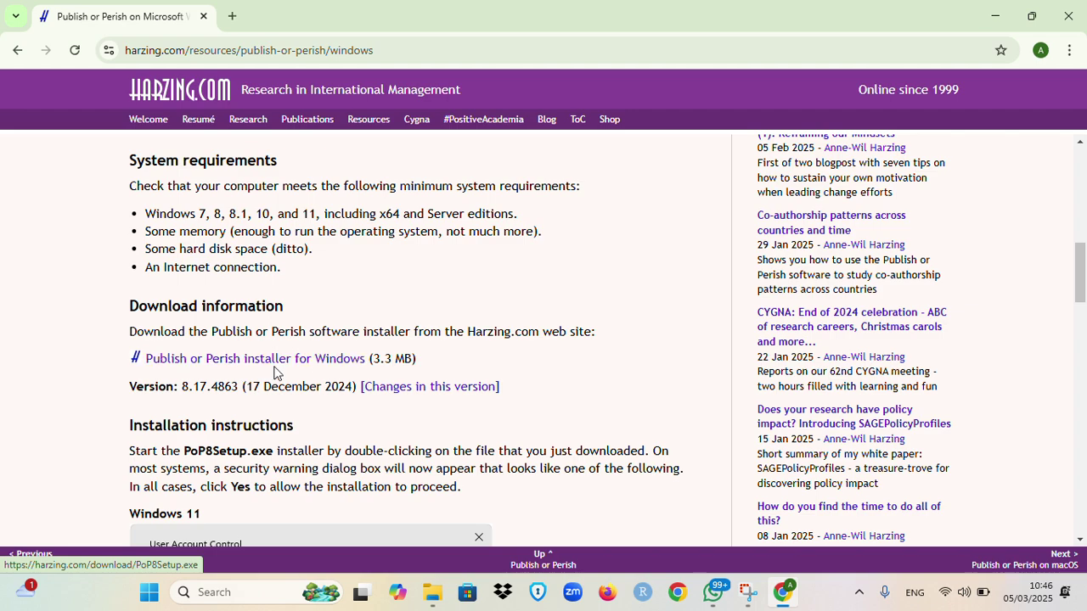
{"action": "left_click", "coordinate": [315, 369]}
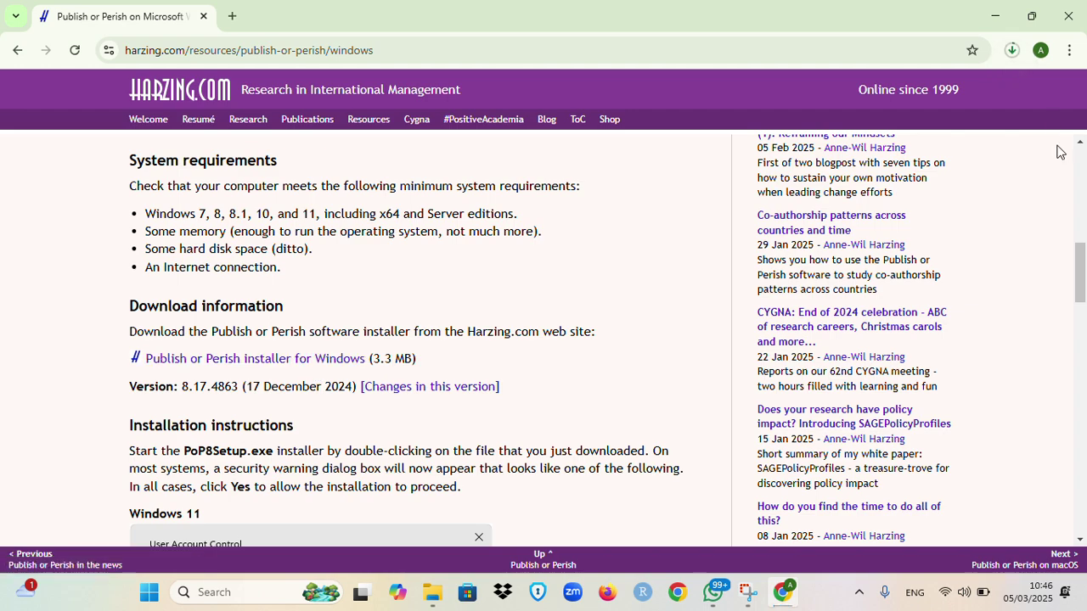
{"action": "left_click", "coordinate": [1014, 52]}
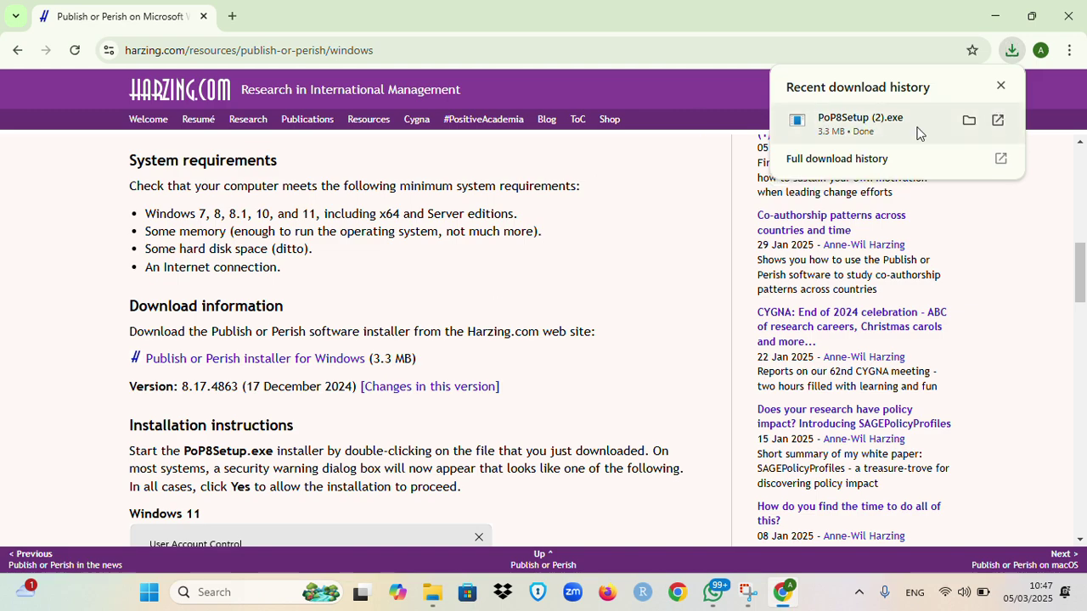
Step: Launch PoP8Setup (2).exe from downloads, letting it run past the SmartScreen warning
{"action": "mouse_move", "coordinate": [854, 138]}
{"action": "left_click", "coordinate": [883, 136]}
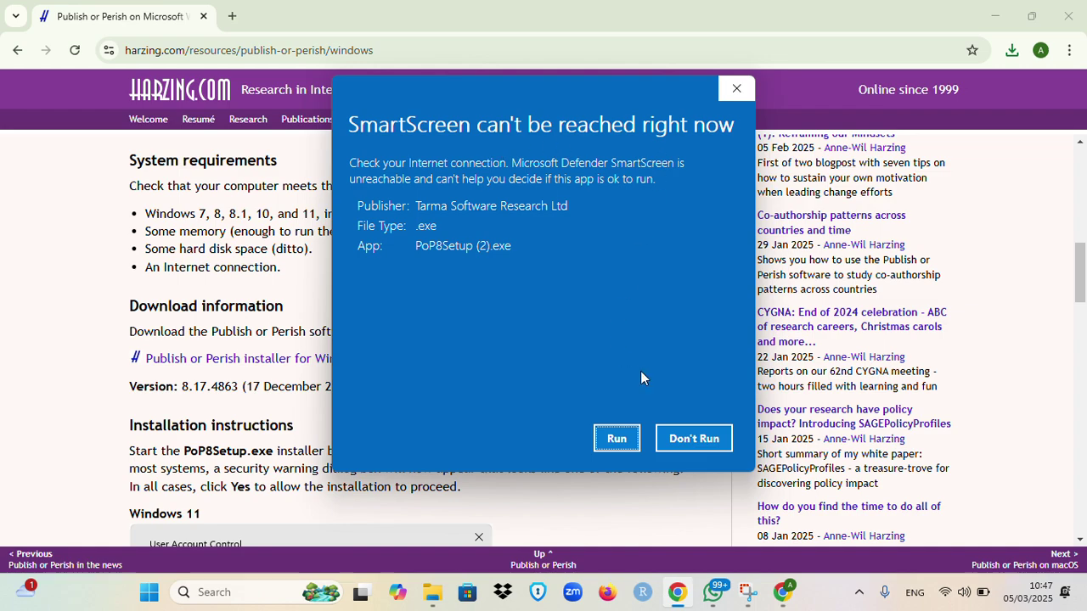
{"action": "left_click", "coordinate": [692, 448]}
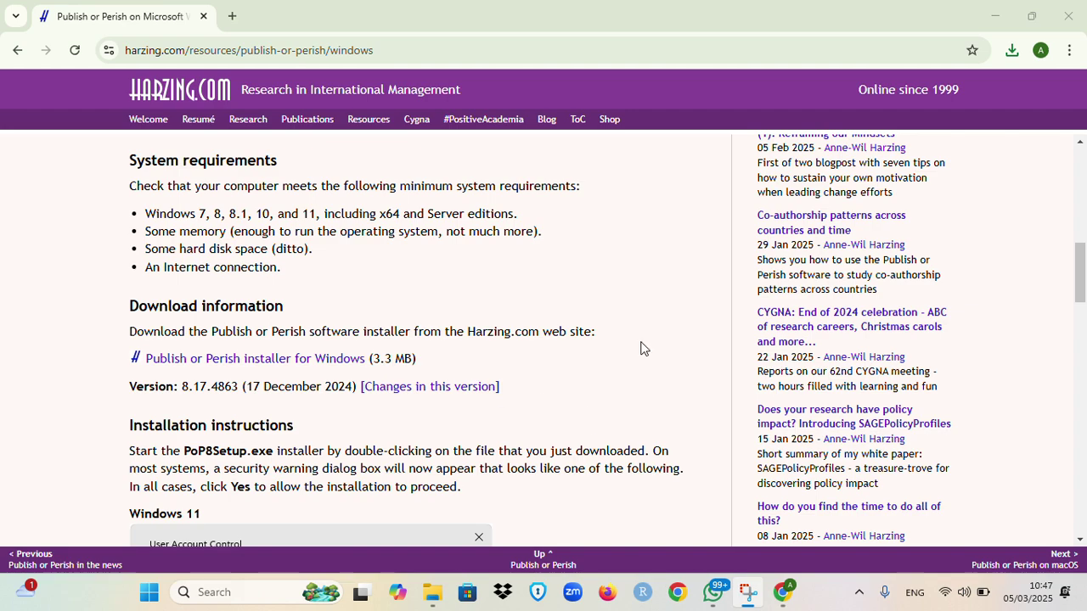
{"action": "left_click", "coordinate": [1012, 50]}
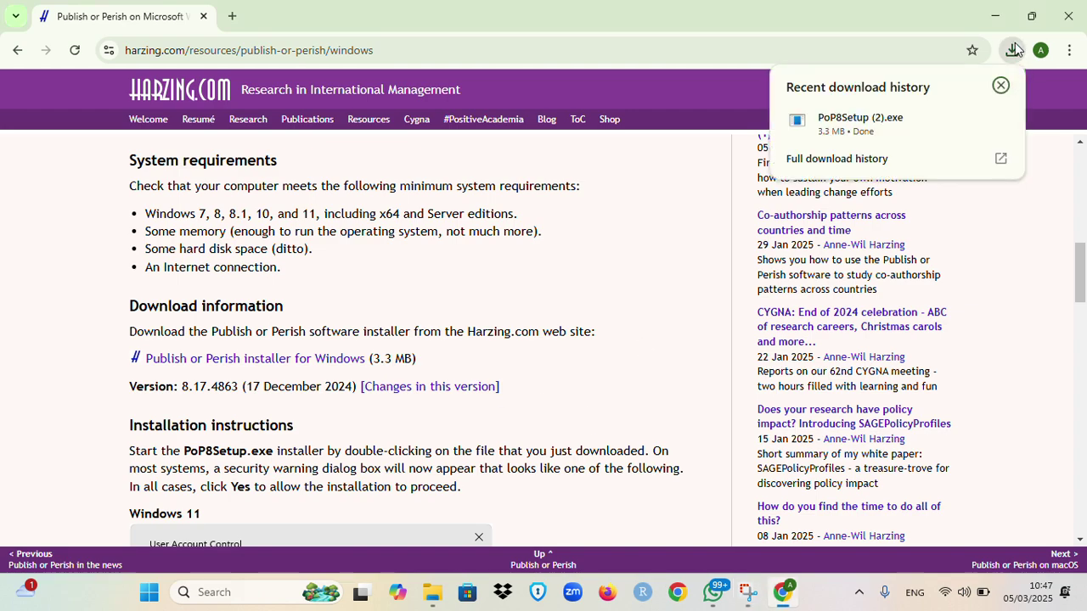
{"action": "left_click", "coordinate": [895, 125]}
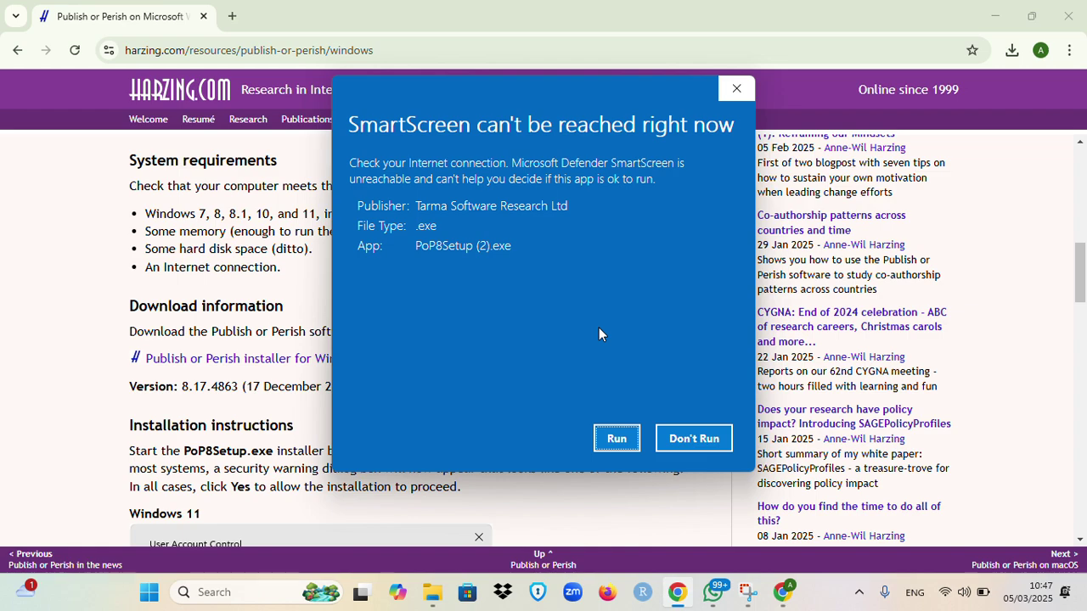
{"action": "left_click", "coordinate": [617, 439]}
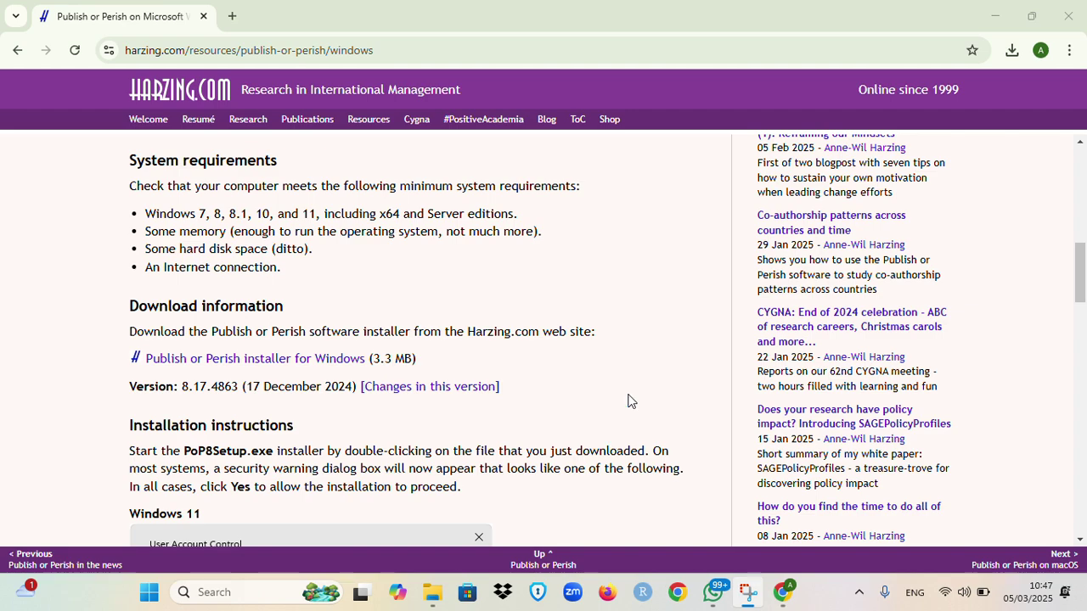
{"action": "left_click", "coordinate": [1012, 50]}
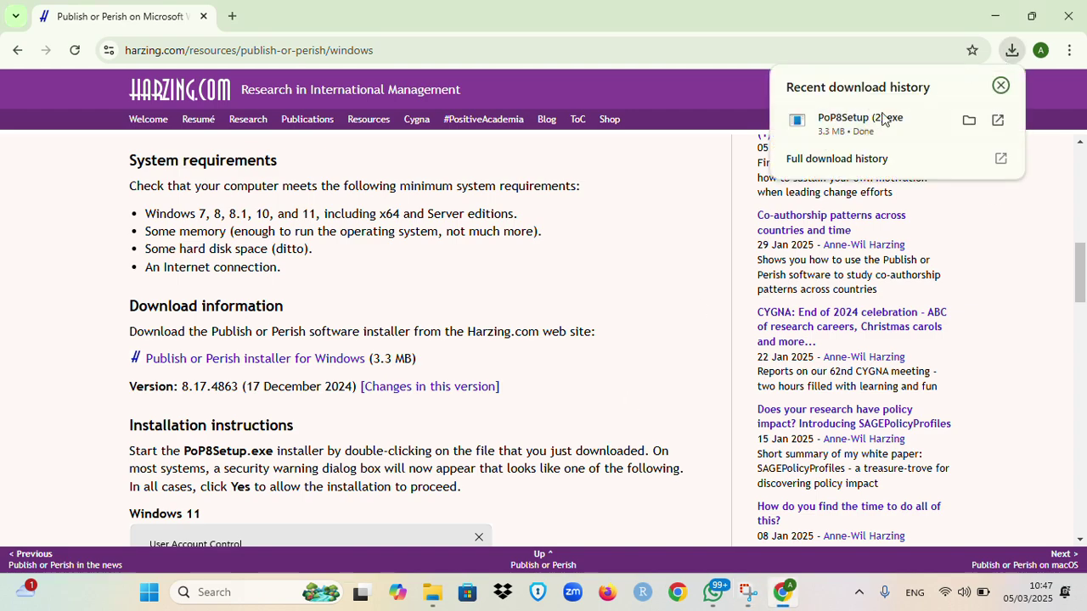
{"action": "left_click", "coordinate": [842, 127]}
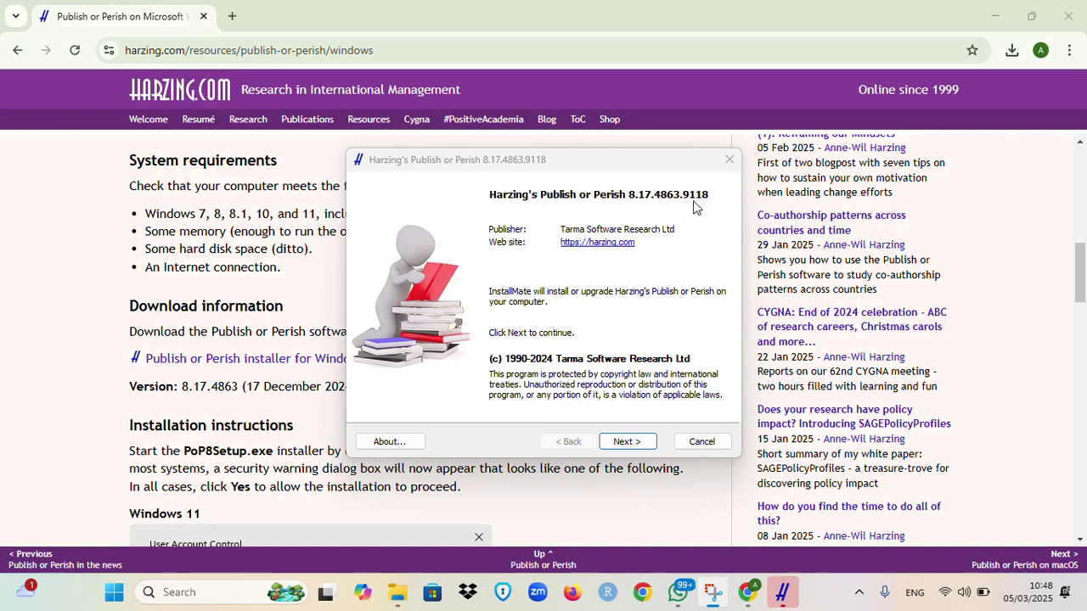
Step: Accept the licence, install Publish or Perish 8 into C:\Program Files, and start it
{"action": "left_click", "coordinate": [633, 442]}
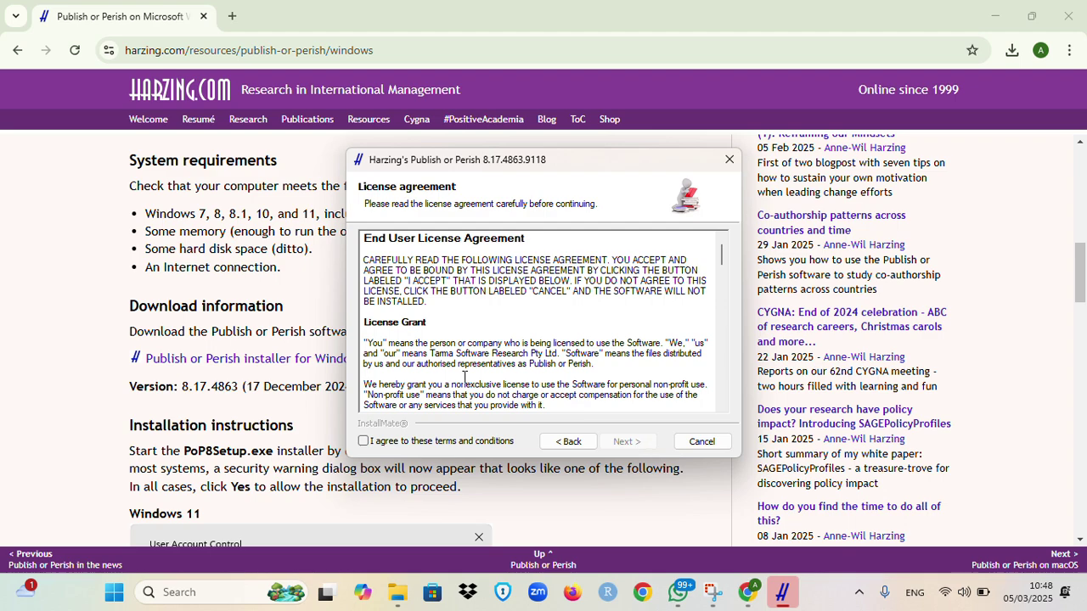
{"action": "left_click", "coordinate": [451, 443]}
{"action": "left_click", "coordinate": [629, 442]}
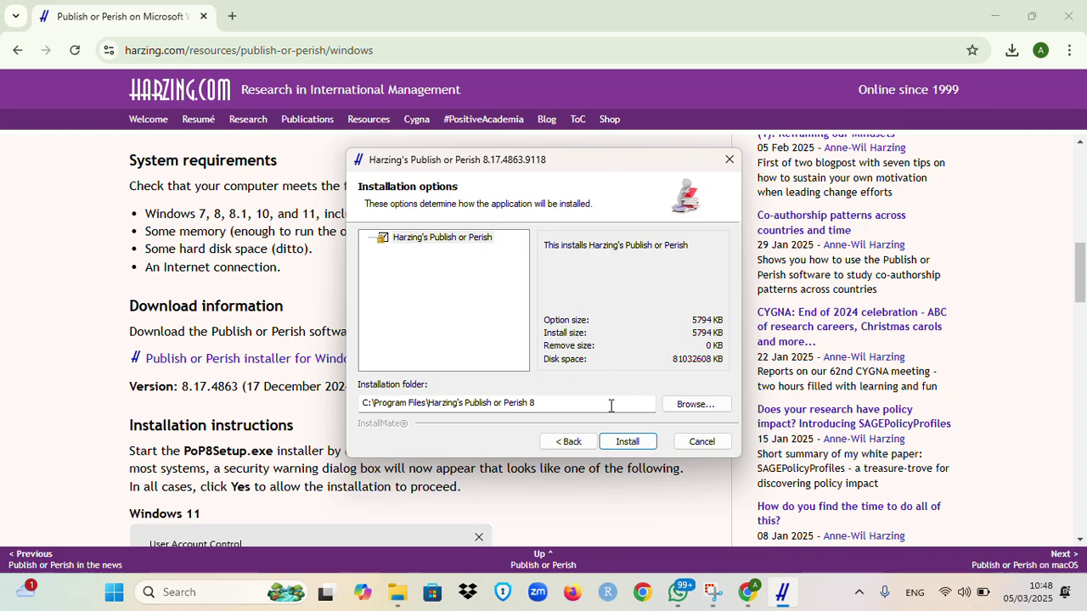
{"action": "left_click", "coordinate": [626, 442]}
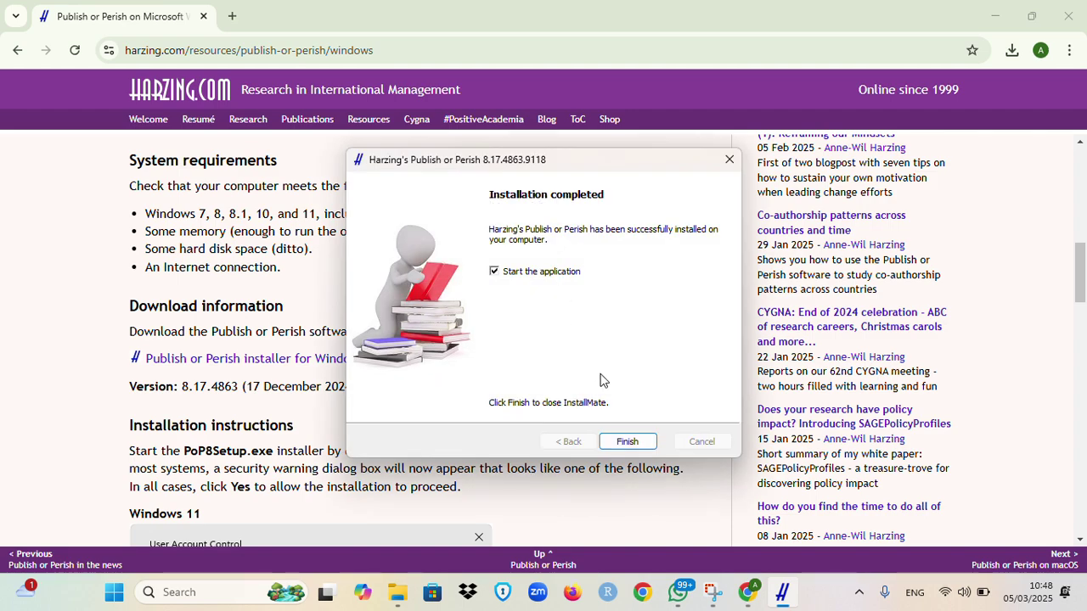
{"action": "left_click", "coordinate": [627, 442]}
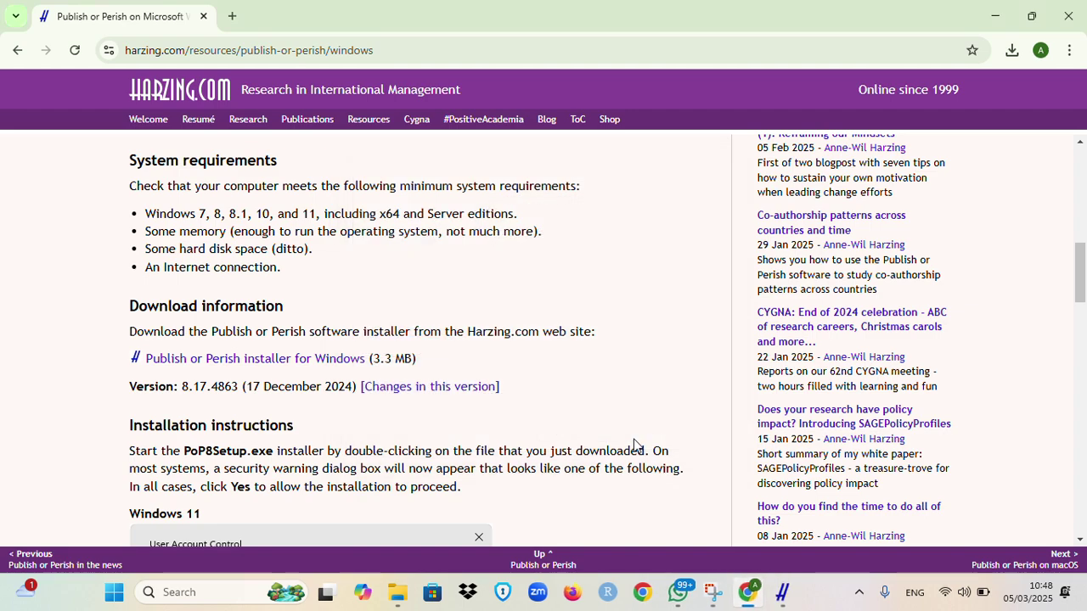
Step: Bring the Publish or Perish window forward and open a blank Google Scholar search form
{"action": "mouse_move", "coordinate": [782, 599]}
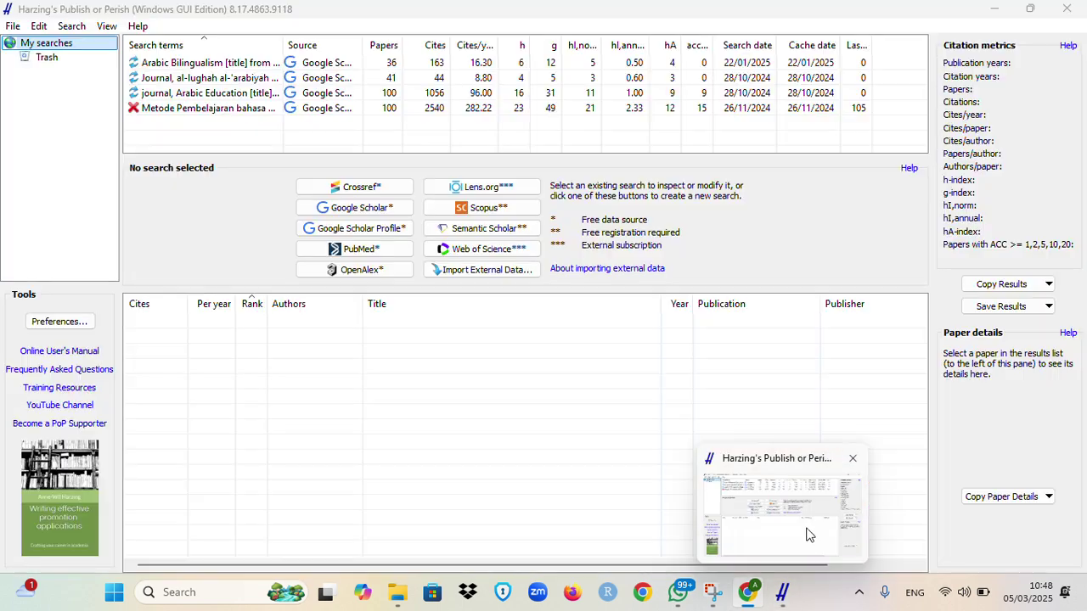
{"action": "left_click", "coordinate": [807, 533]}
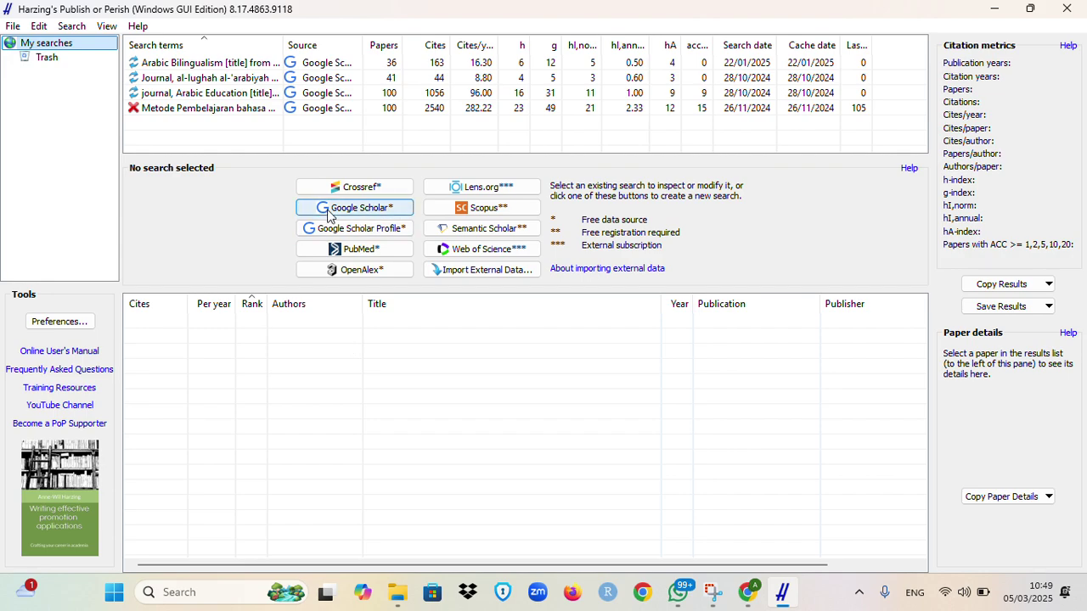
{"action": "left_click", "coordinate": [390, 209]}
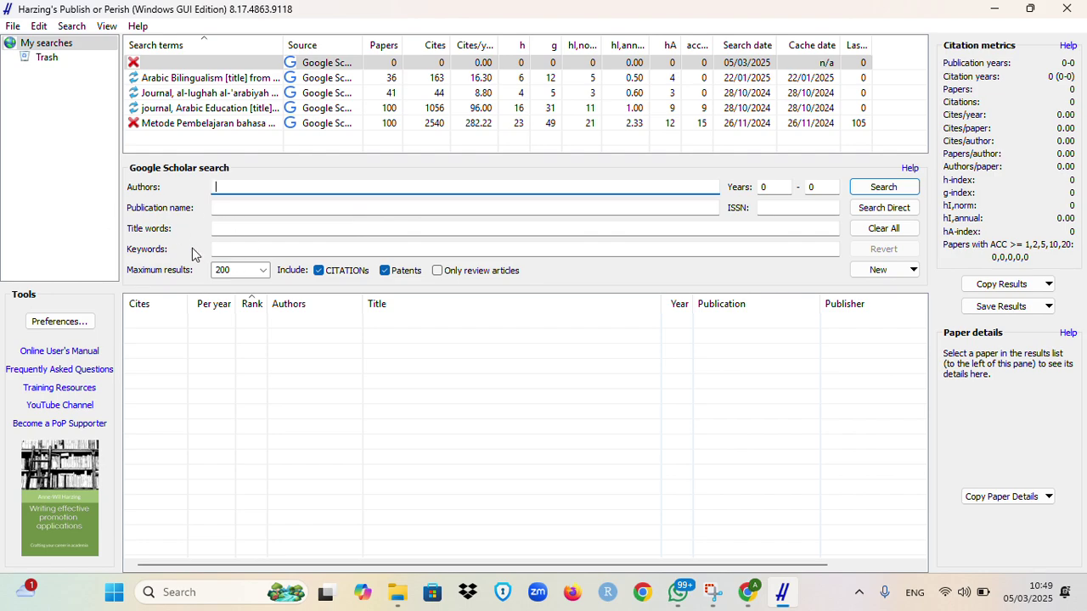
Step: Enter title words 'Sosiolinguistik Arab', years 2015–2024, and a journal publication-name filter
{"action": "left_click", "coordinate": [232, 228]}
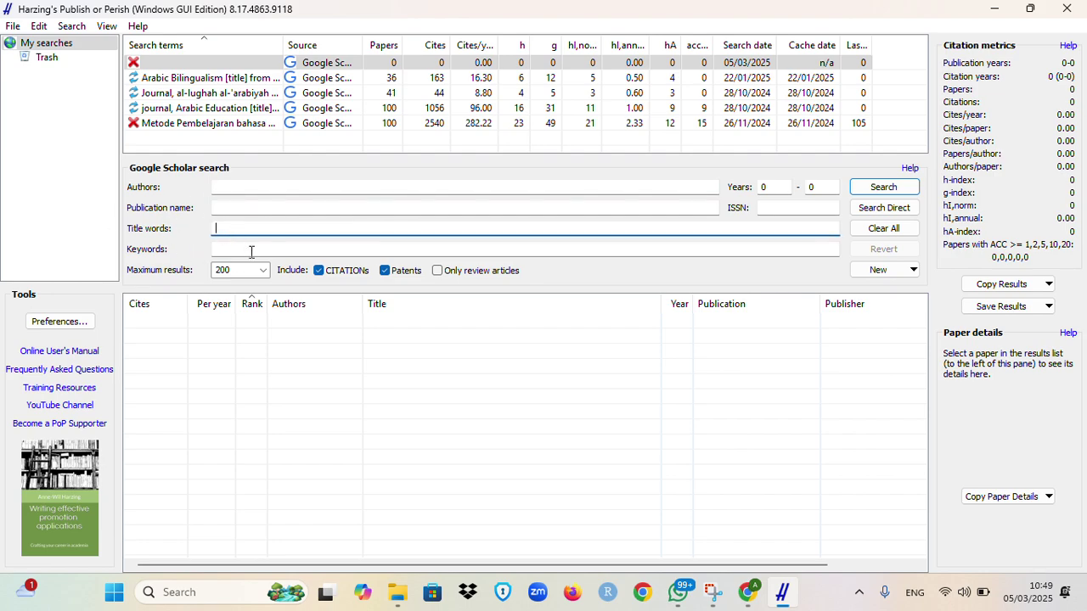
{"action": "left_click", "coordinate": [251, 249]}
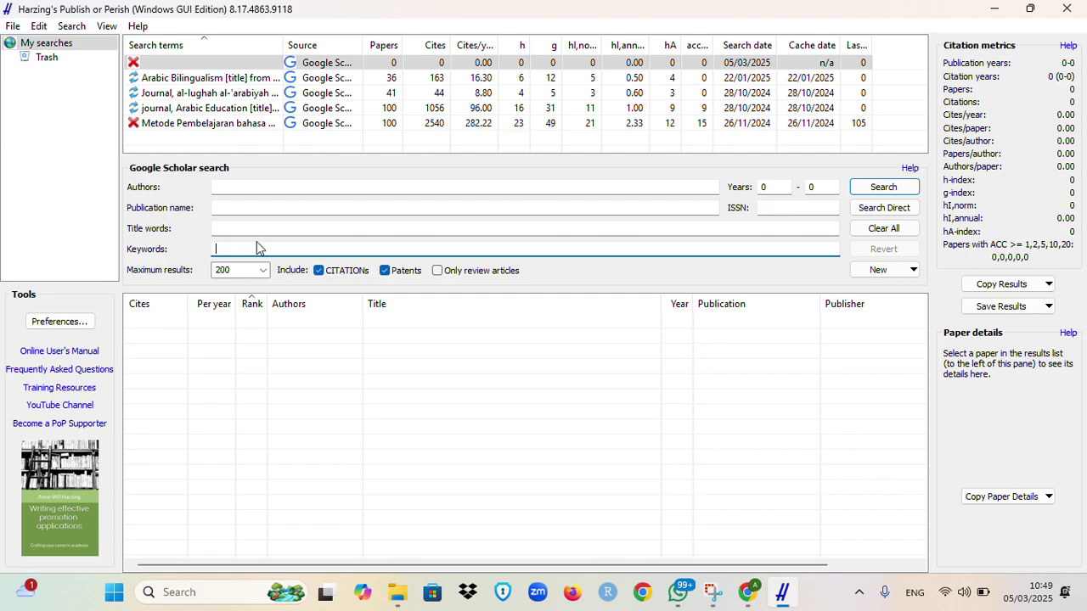
{"action": "left_click", "coordinate": [296, 230]}
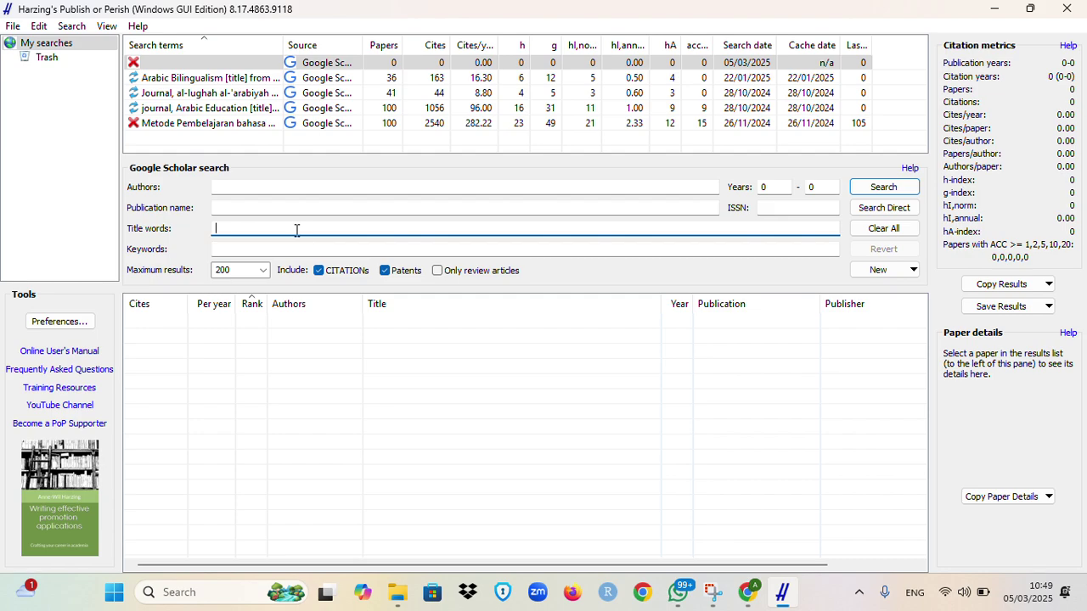
{"action": "type", "text": "Sosiolinguistik Arab"}
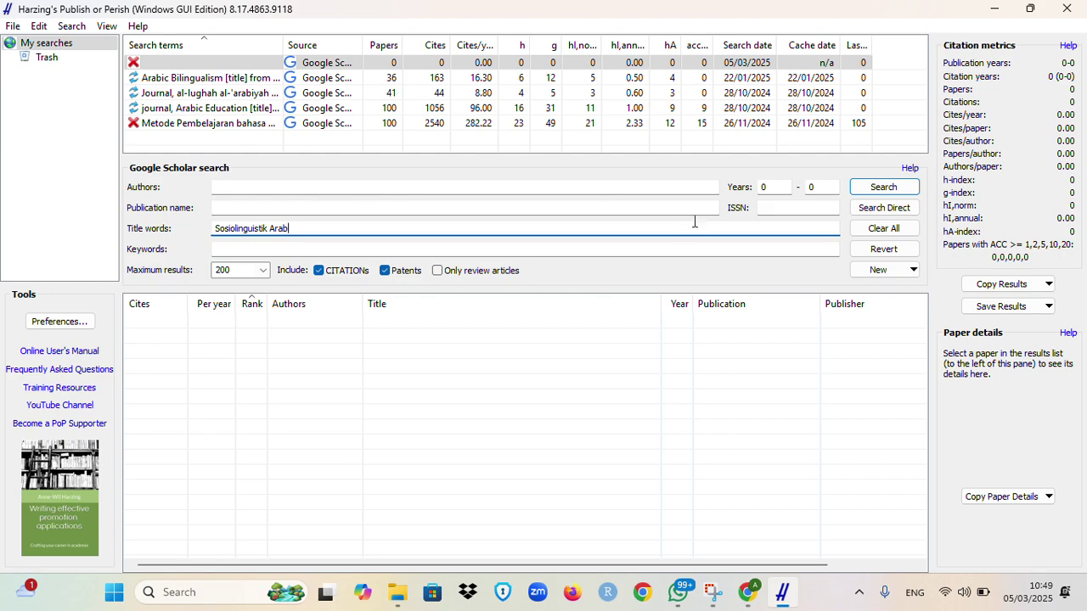
{"action": "left_click", "coordinate": [774, 186]}
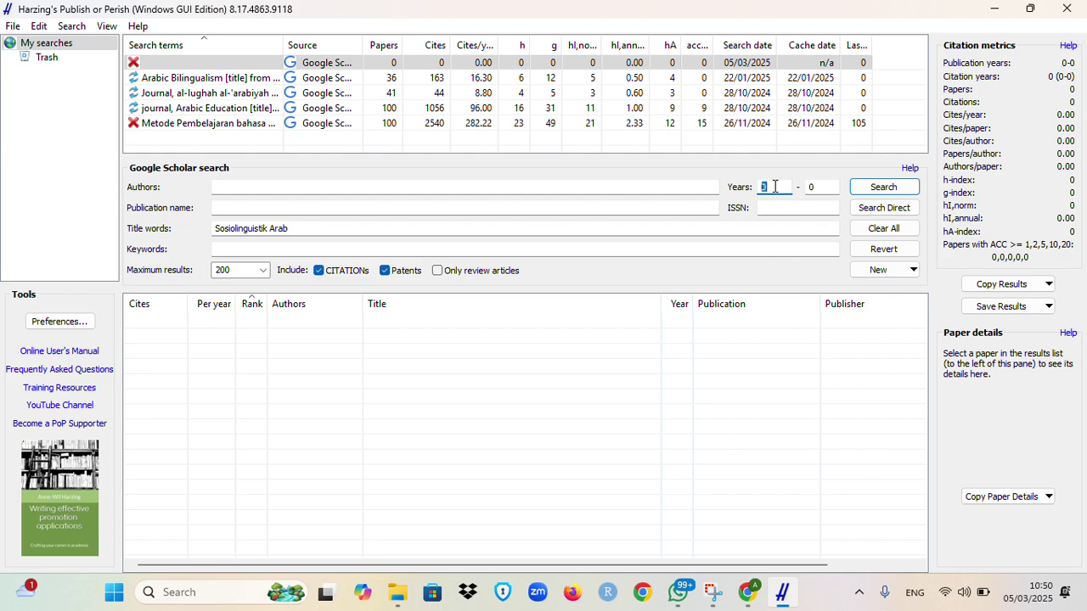
{"action": "type", "text": "2015"}
{"action": "left_click", "coordinate": [826, 187]}
{"action": "key", "text": "BackSpace"}
{"action": "type", "text": "24"}
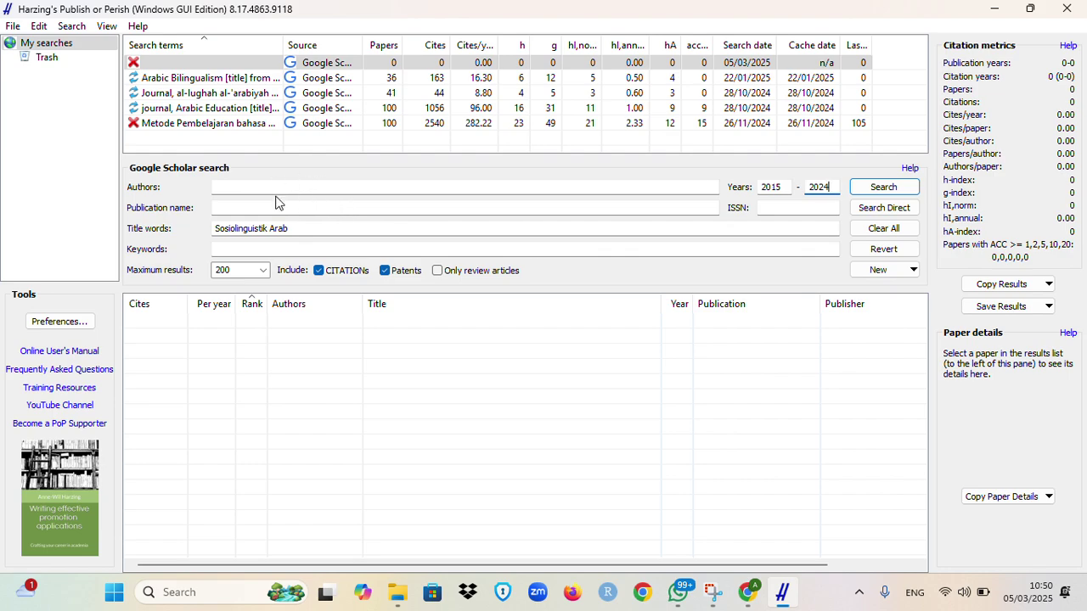
{"action": "left_click", "coordinate": [247, 209]}
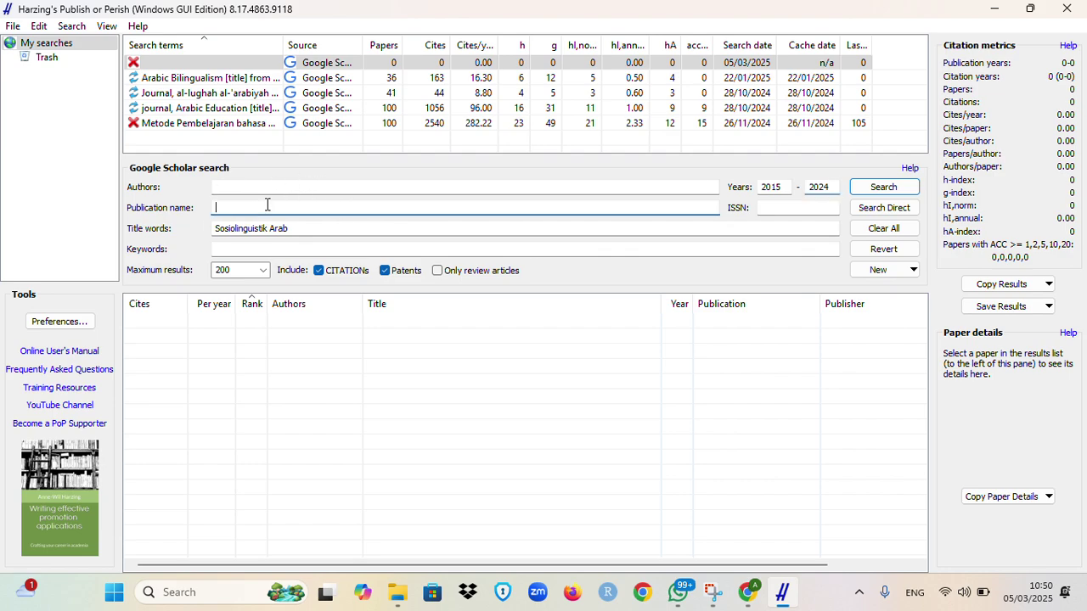
{"action": "type", "text": "Journal"}
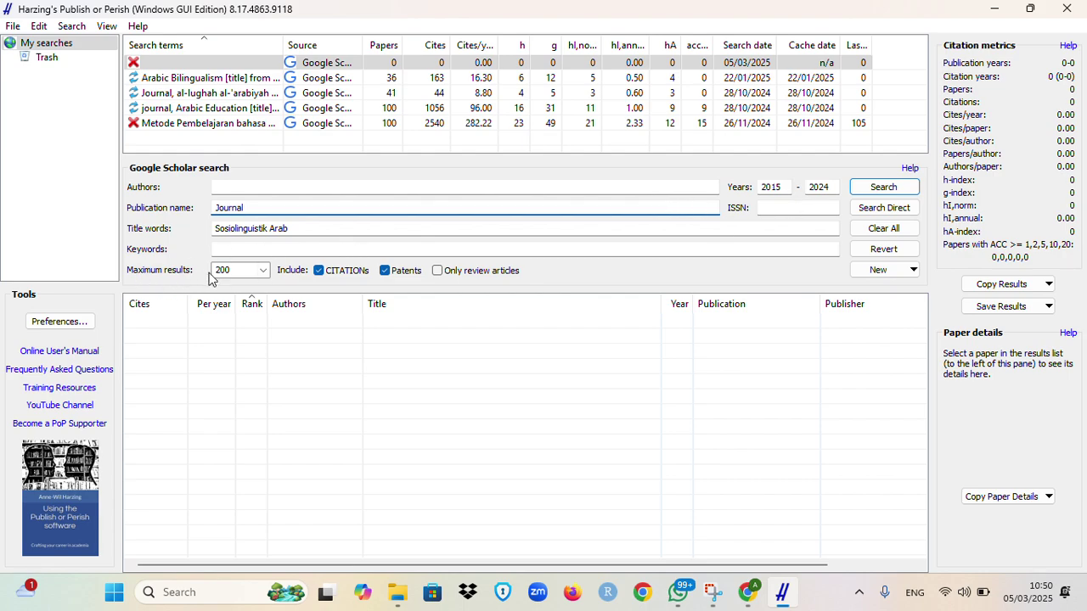
Step: Exclude citations, cap maximum results at 50, and run the search
{"action": "left_click", "coordinate": [263, 272]}
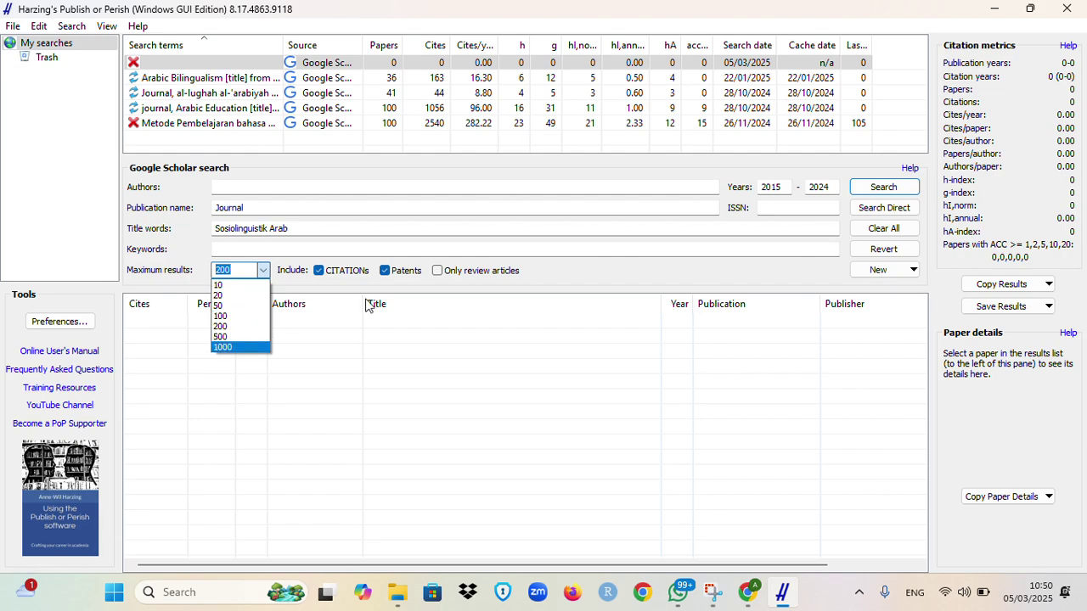
{"action": "left_click", "coordinate": [583, 277]}
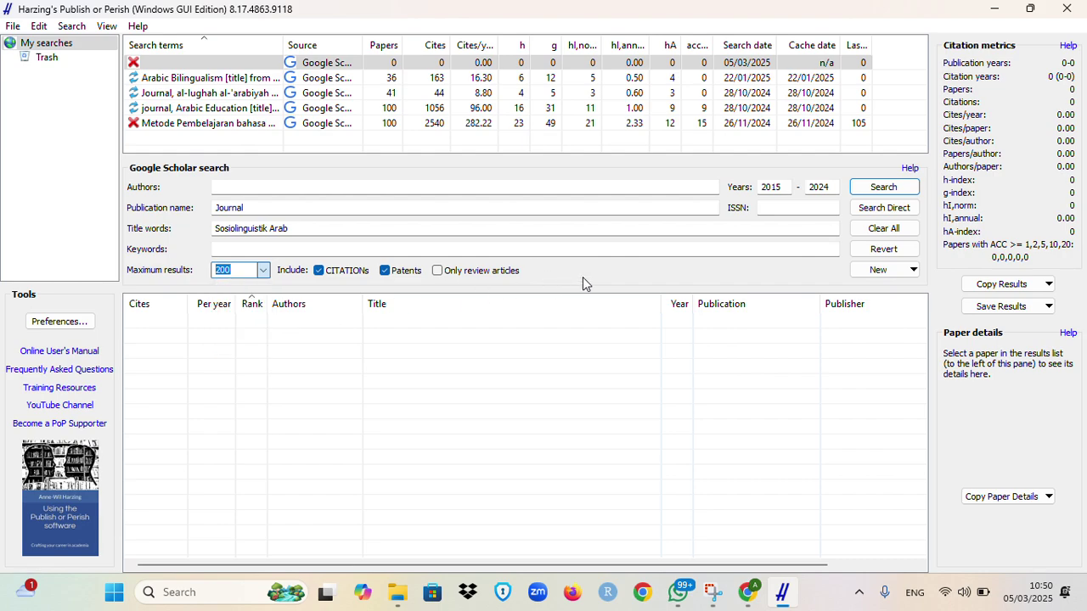
{"action": "left_click", "coordinate": [319, 271]}
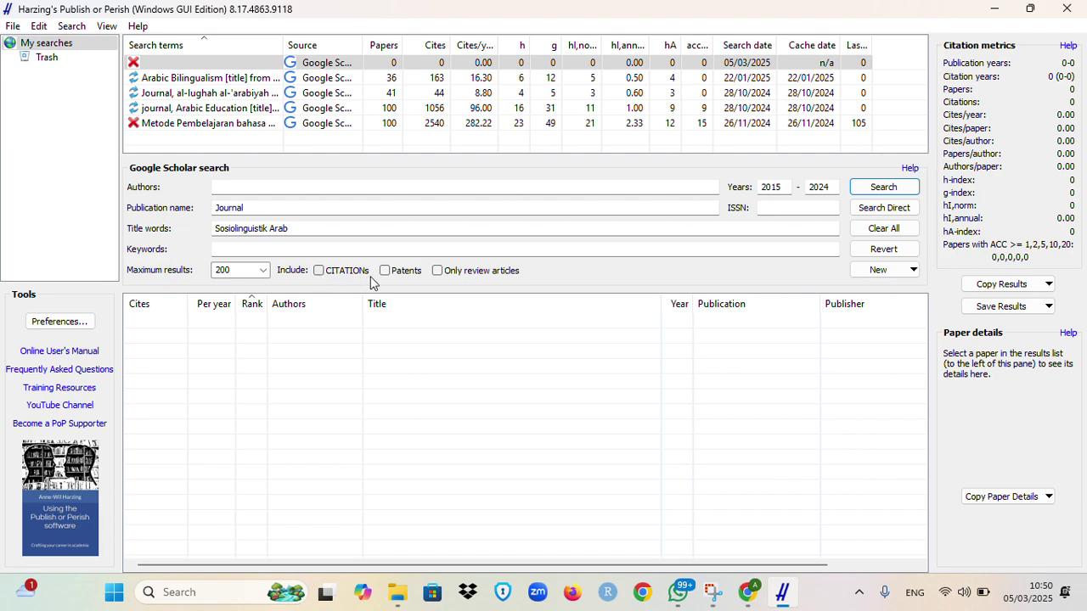
{"action": "left_click", "coordinate": [264, 270]}
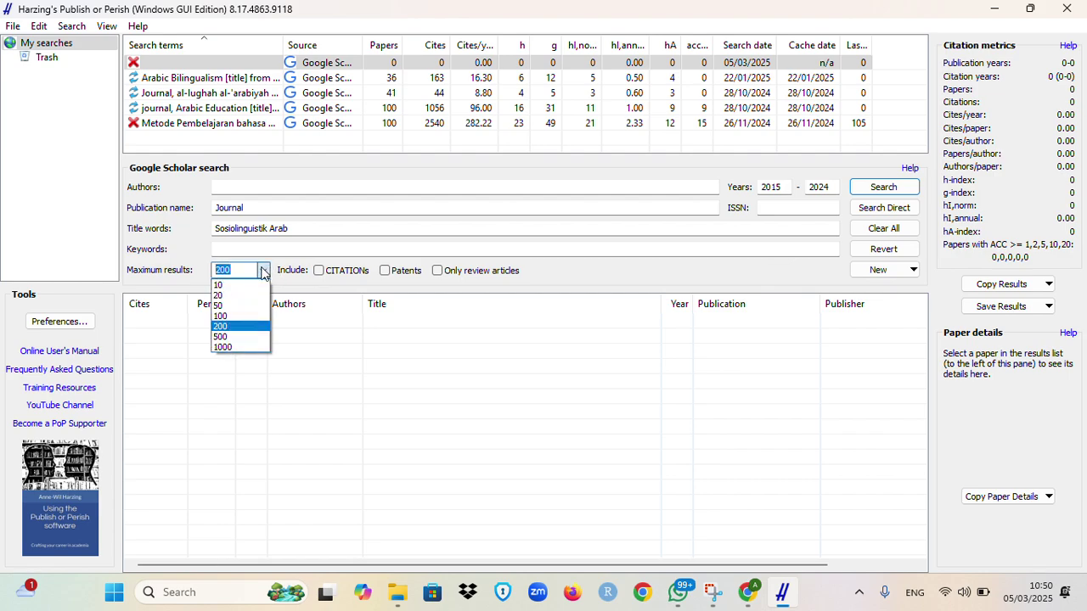
{"action": "left_click", "coordinate": [231, 307]}
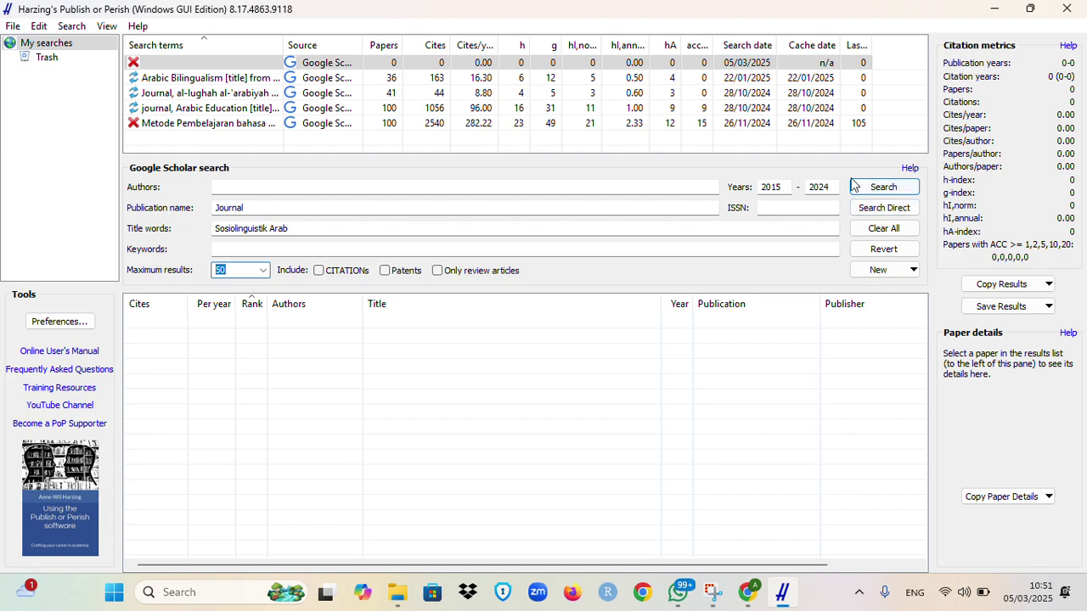
{"action": "left_click", "coordinate": [883, 188]}
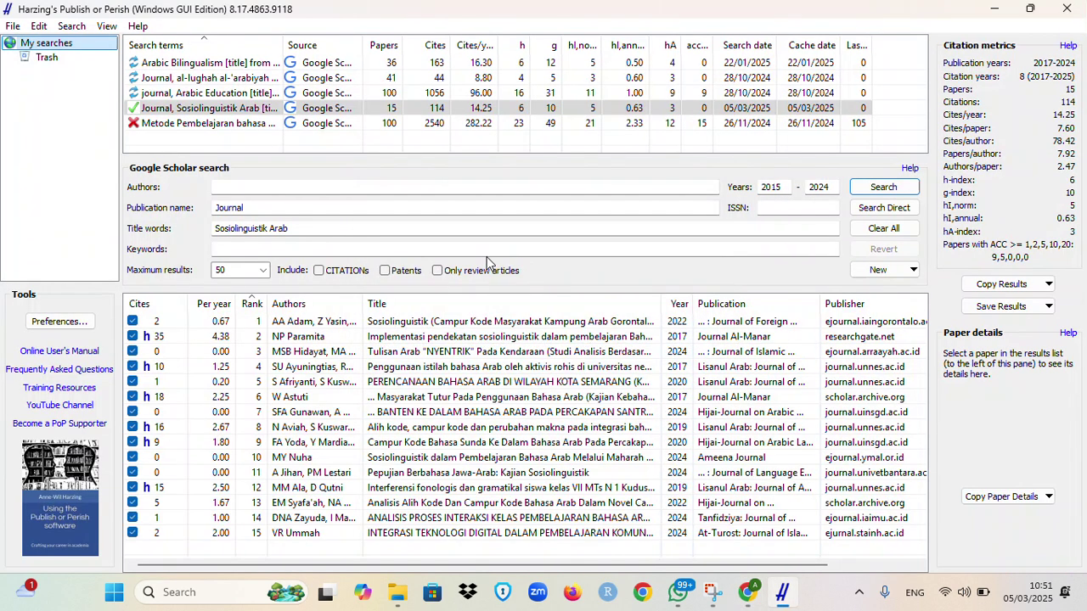
Step: Browse the 15 returned papers, from the NP Paramita paper through SFA Gunawan and W Astuti
{"action": "left_click", "coordinate": [435, 328]}
{"action": "left_click", "coordinate": [435, 333]}
{"action": "key", "text": "Down"}
{"action": "key", "text": "Down"}
{"action": "key", "text": "Down"}
{"action": "key", "text": "Down"}
{"action": "key", "text": "Down"}
{"action": "key", "text": "Down"}
{"action": "key", "text": "Down"}
{"action": "key", "text": "Down"}
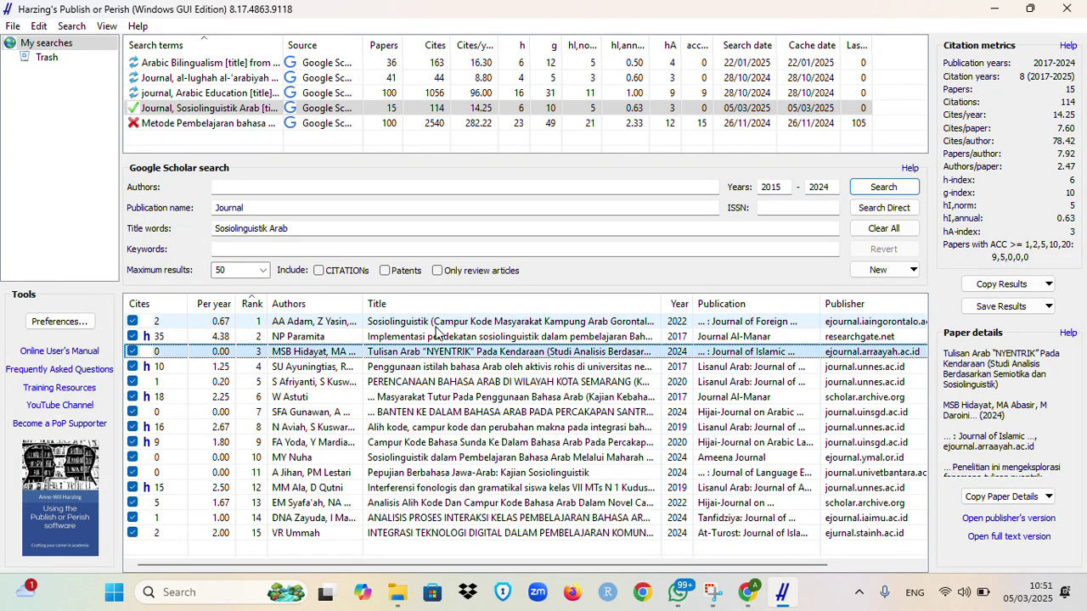
{"action": "key", "text": "Down"}
{"action": "key", "text": "Down"}
{"action": "key", "text": "Down"}
{"action": "key", "text": "Down"}
{"action": "key", "text": "Down"}
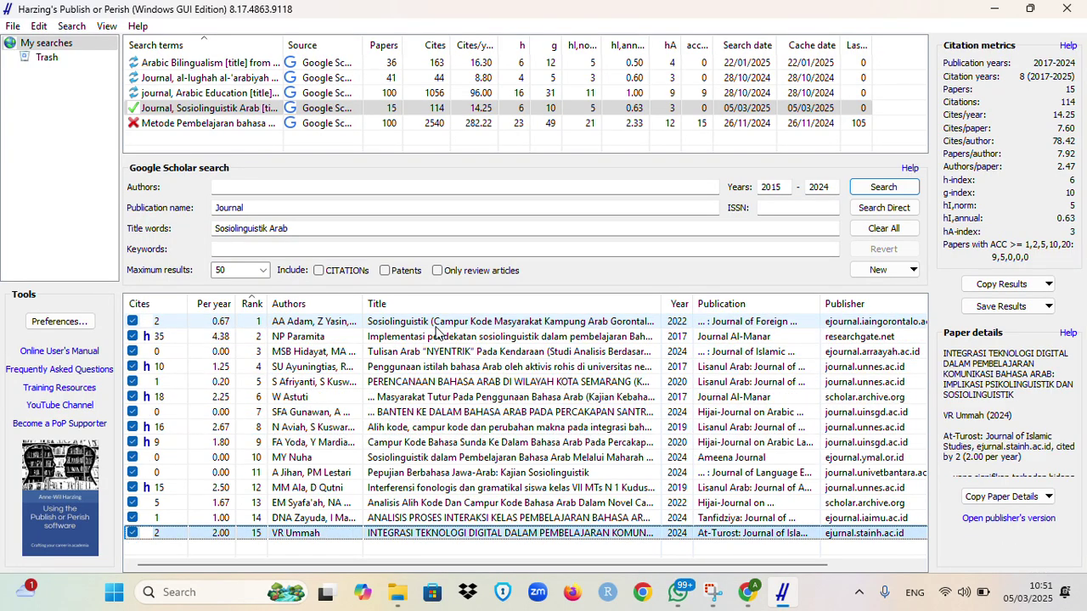
{"action": "key", "text": "Up"}
{"action": "key", "text": "Up"}
{"action": "key", "text": "Up"}
{"action": "key", "text": "Up"}
{"action": "key", "text": "Up"}
{"action": "key", "text": "Up"}
{"action": "key", "text": "Up"}
{"action": "key", "text": "Up"}
{"action": "key", "text": "Home"}
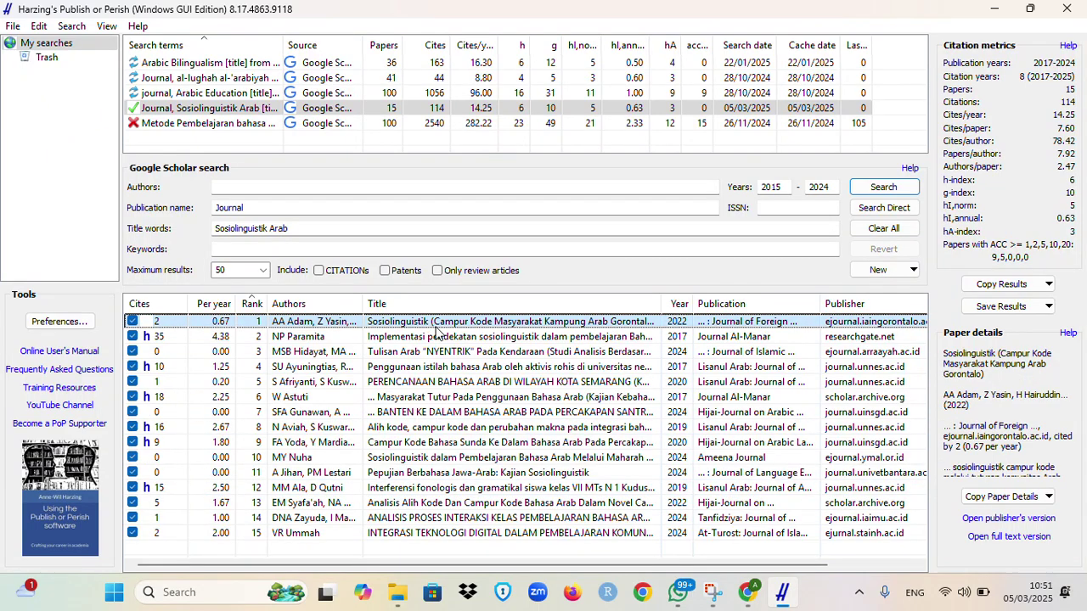
{"action": "key", "text": "Down"}
{"action": "key", "text": "Down"}
{"action": "key", "text": "Down"}
{"action": "key", "text": "Down"}
{"action": "key", "text": "Down"}
{"action": "key", "text": "Down"}
{"action": "key", "text": "Down"}
{"action": "key", "text": "Down"}
{"action": "key", "text": "Down"}
{"action": "key", "text": "Down"}
{"action": "key", "text": "Down"}
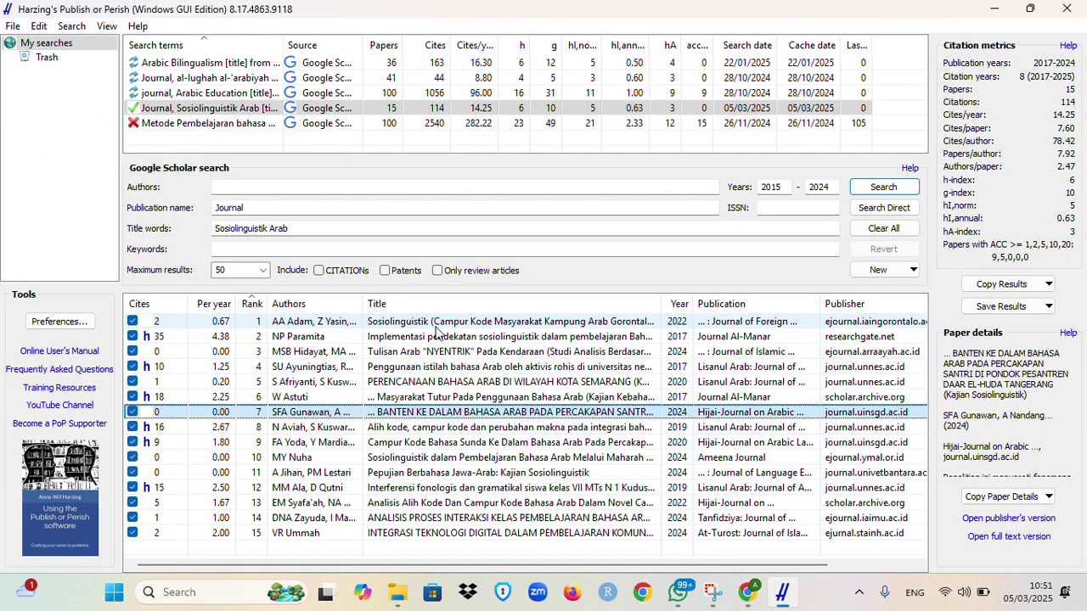
{"action": "key", "text": "Down"}
{"action": "key", "text": "Down"}
{"action": "key", "text": "Down"}
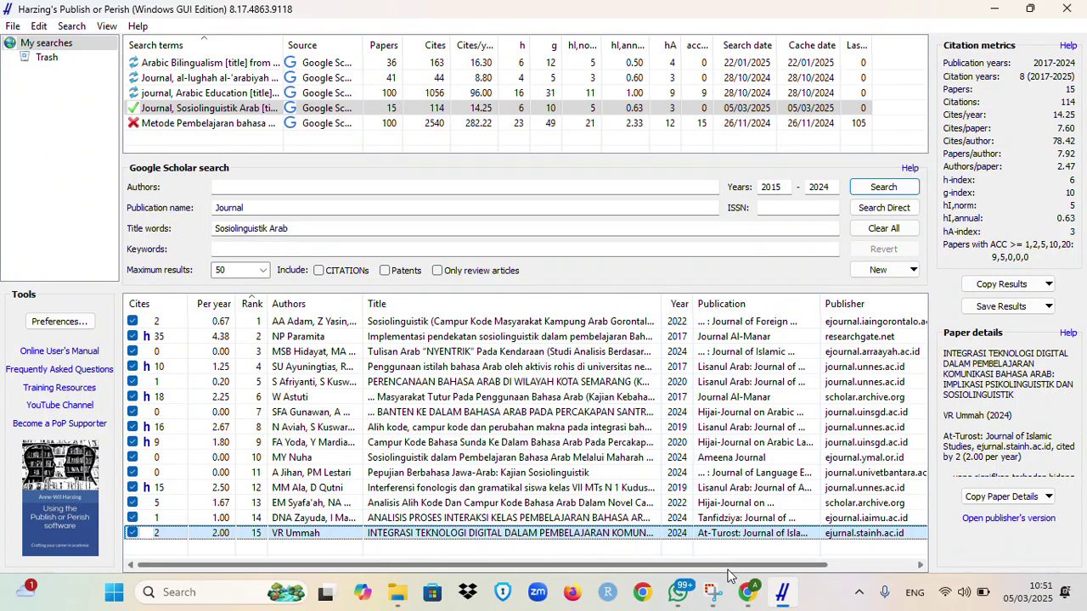
{"action": "scroll", "coordinate": [728, 570], "scroll_direction": "right", "scroll_amount": 3}
{"action": "scroll", "coordinate": [645, 569], "scroll_direction": "left", "scroll_amount": 3}
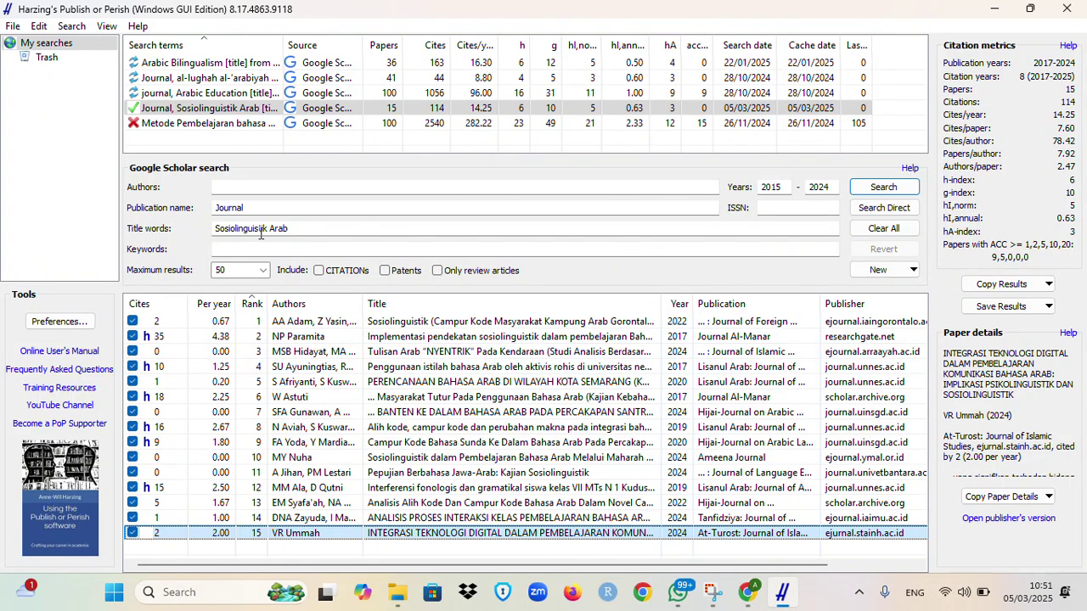
Step: Move 'Sosiolinguistik Arab' from Title words to Keywords and rerun, returning 50 papers
{"action": "left_click", "coordinate": [299, 228]}
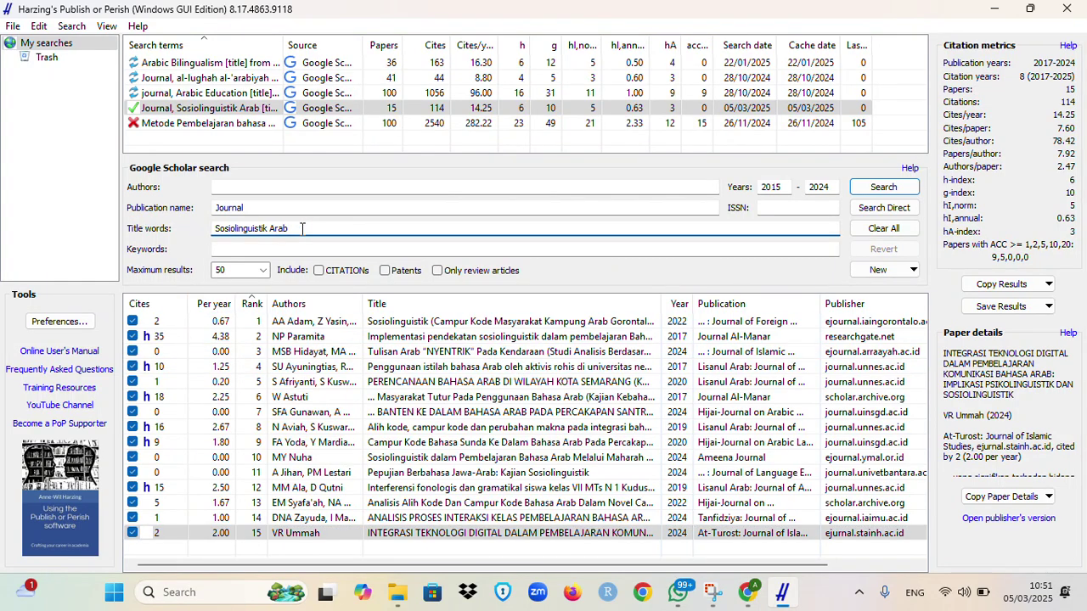
{"action": "key", "text": "BackSpace"}
{"action": "key", "text": "BackSpace"}
{"action": "key", "text": "BackSpace"}
{"action": "key", "text": "BackSpace"}
{"action": "key", "text": "BackSpace"}
{"action": "key", "text": "BackSpace"}
{"action": "key", "text": "BackSpace"}
{"action": "key", "text": "BackSpace"}
{"action": "key", "text": "BackSpace"}
{"action": "key", "text": "BackSpace"}
{"action": "key", "text": "BackSpace"}
{"action": "key", "text": "BackSpace"}
{"action": "key", "text": "BackSpace"}
{"action": "key", "text": "BackSpace"}
{"action": "key", "text": "BackSpace"}
{"action": "key", "text": "BackSpace"}
{"action": "key", "text": "BackSpace"}
{"action": "key", "text": "BackSpace"}
{"action": "key", "text": "BackSpace"}
{"action": "left_click", "coordinate": [294, 249]}
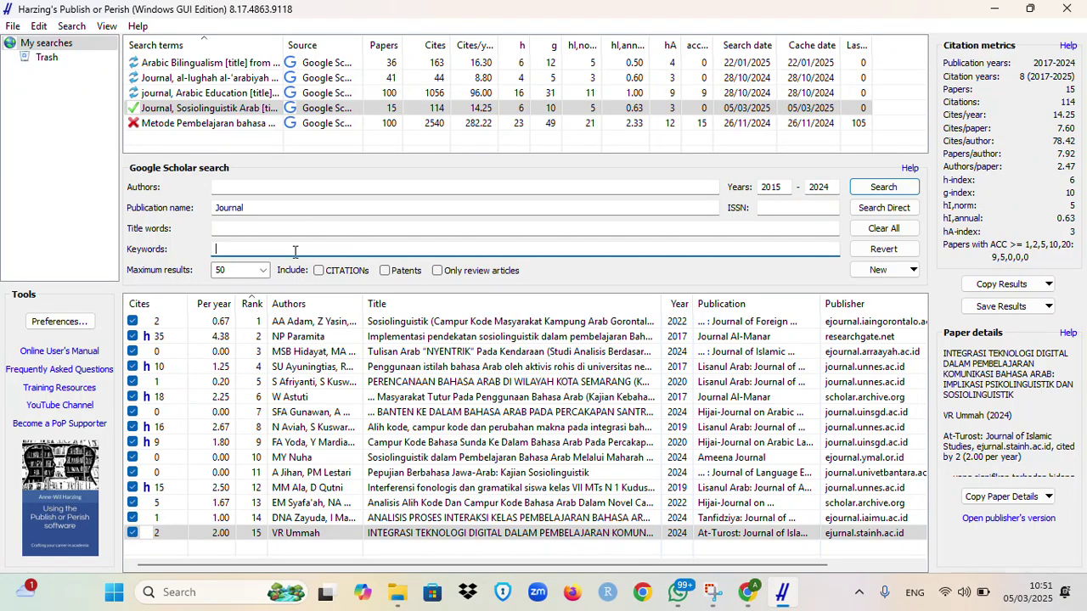
{"action": "type", "text": "Sosiolinguistik Arab"}
{"action": "left_click", "coordinate": [890, 188]}
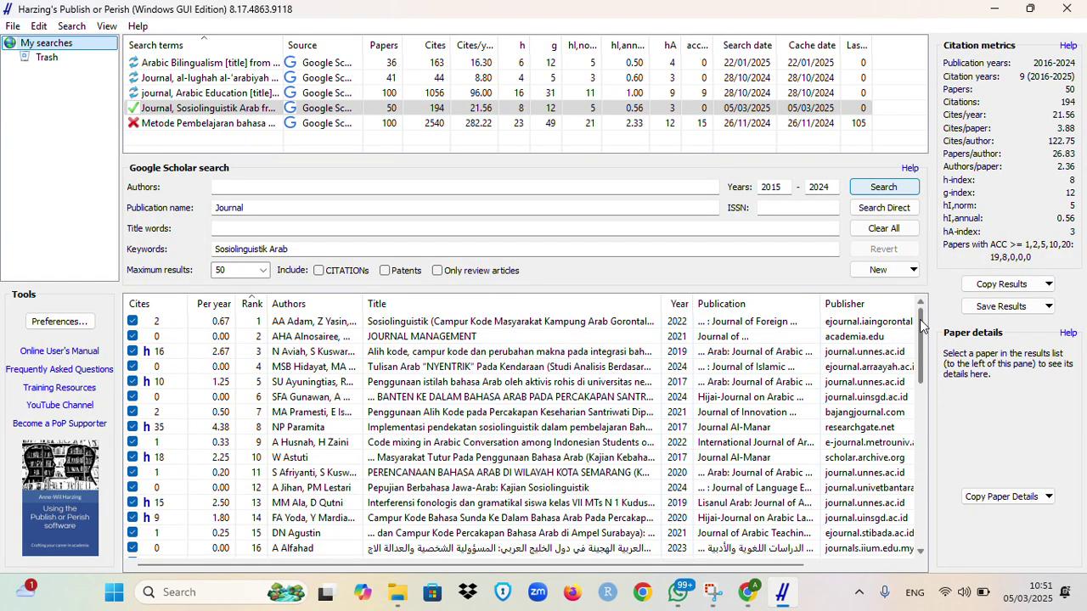
{"action": "left_click_drag", "start_coordinate": [924, 327], "coordinate": [934, 308]}
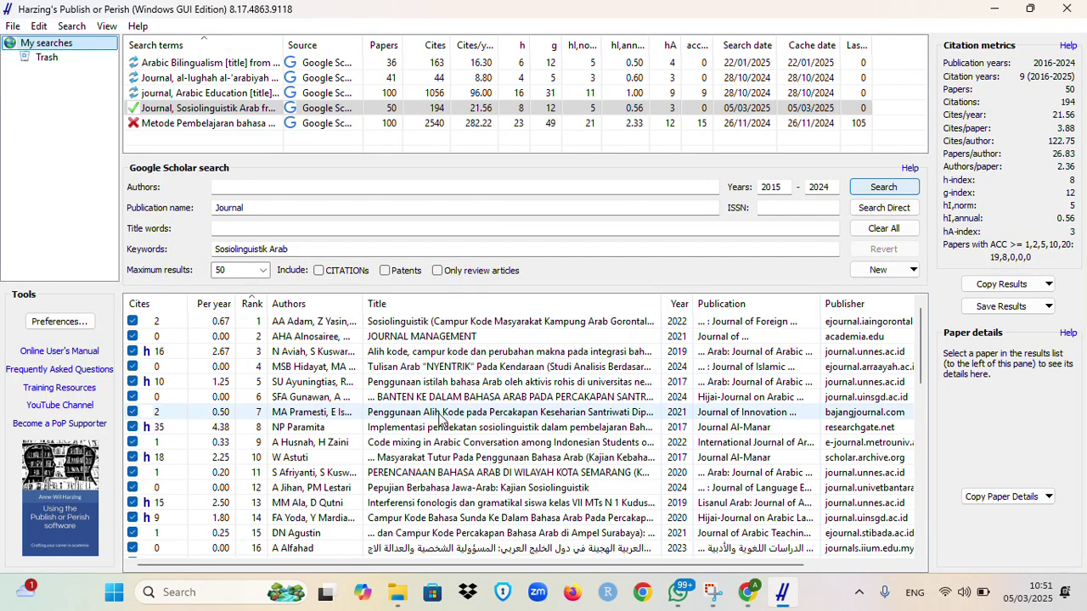
{"action": "left_click", "coordinate": [575, 323]}
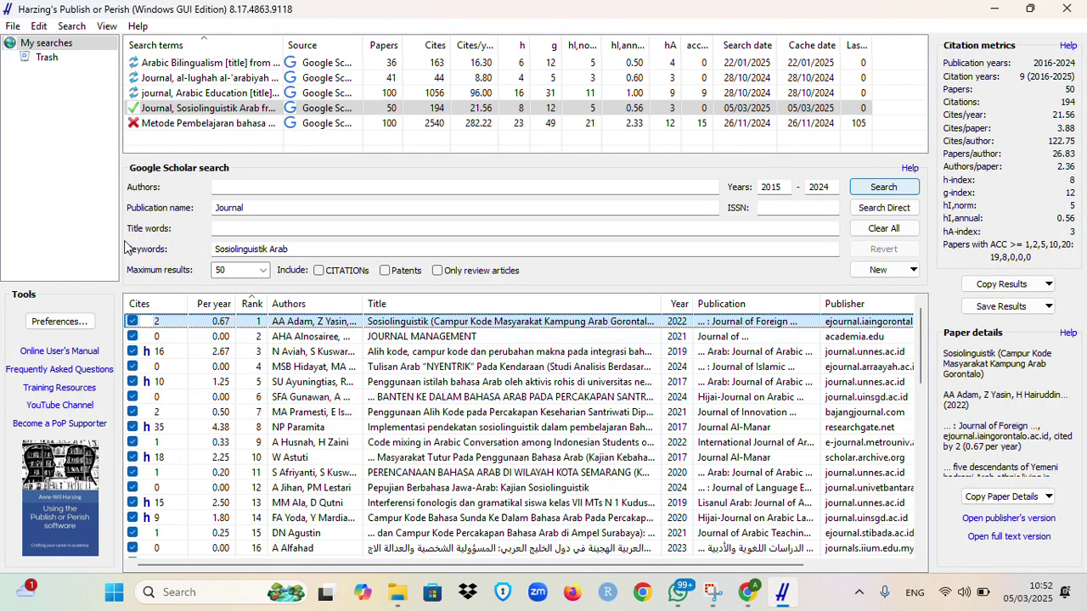
{"action": "left_click_drag", "start_coordinate": [922, 327], "coordinate": [957, 306]}
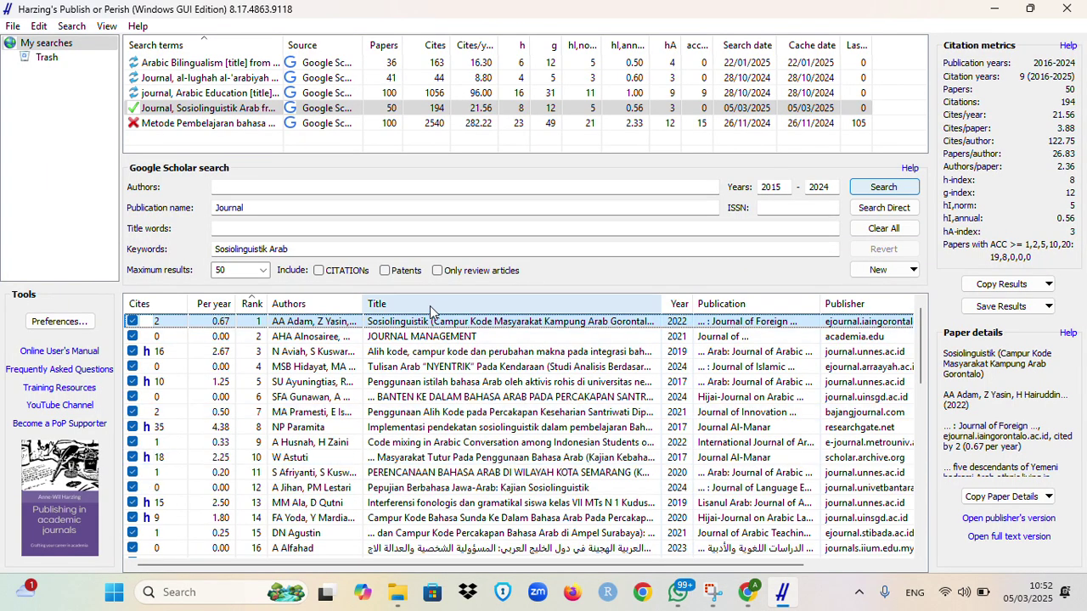
{"action": "left_click", "coordinate": [463, 338]}
{"action": "left_click", "coordinate": [484, 356]}
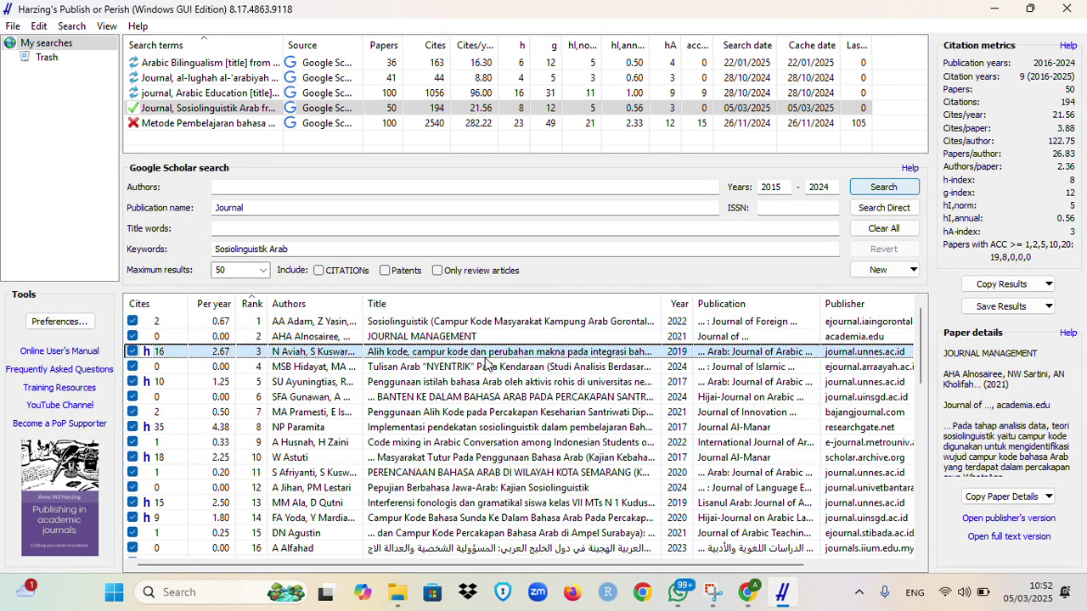
{"action": "left_click", "coordinate": [554, 323]}
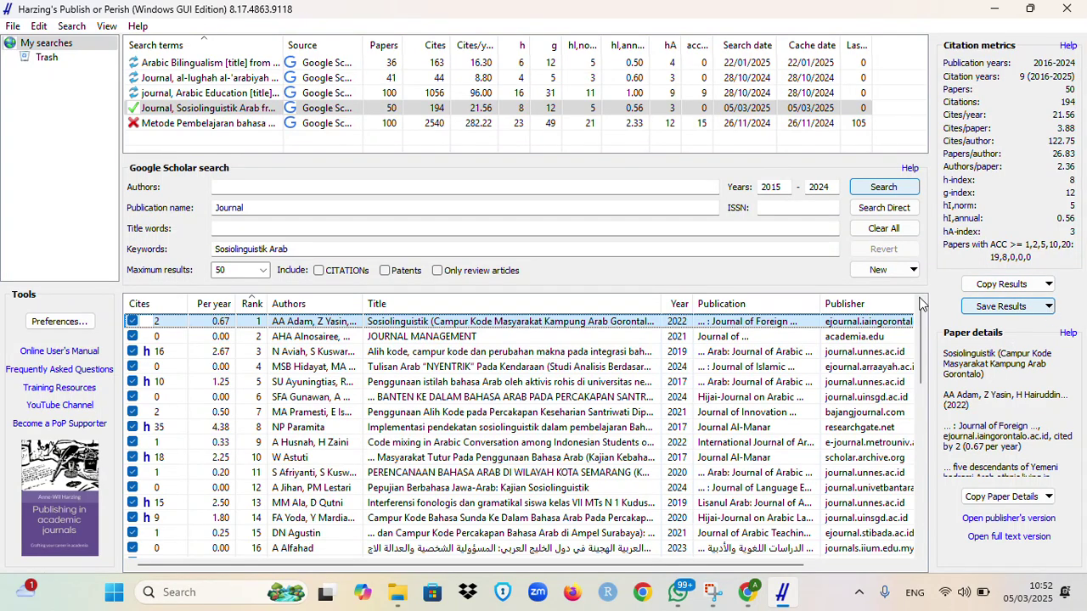
Step: Export all results as RIS/RefManager file 'Sosiolinguistik Arab' into Documents > Abe 2025 > Artikel
{"action": "key", "text": "ctrl+a"}
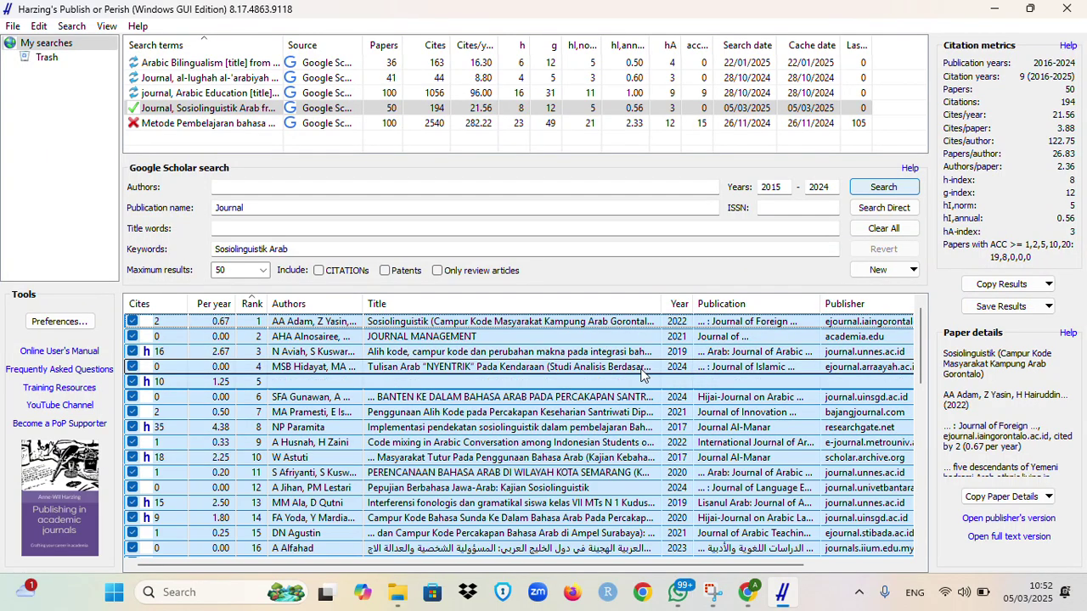
{"action": "left_click", "coordinate": [1050, 307]}
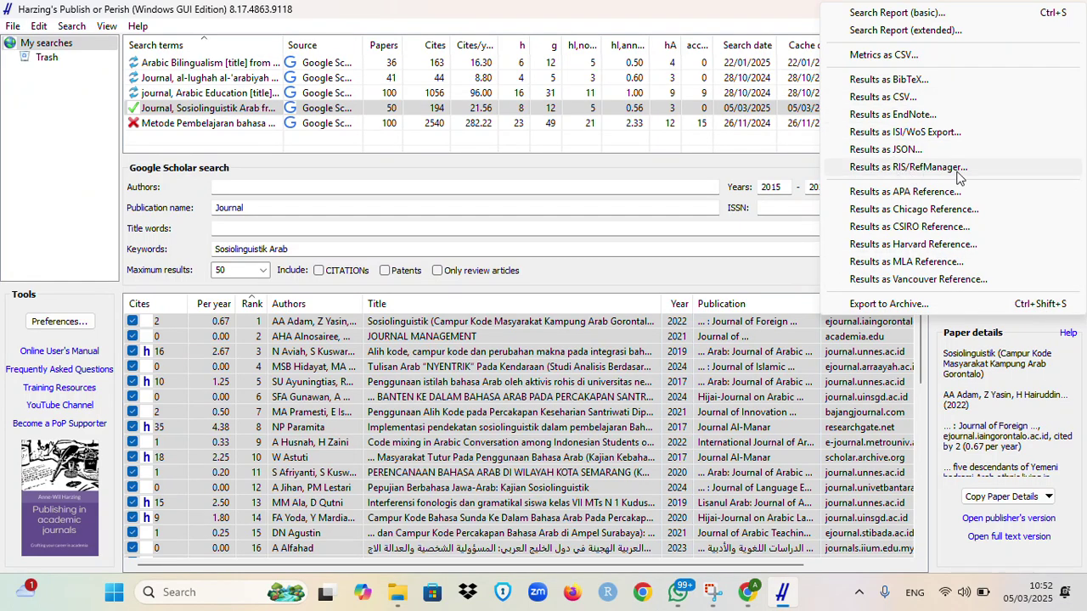
{"action": "left_click", "coordinate": [927, 168]}
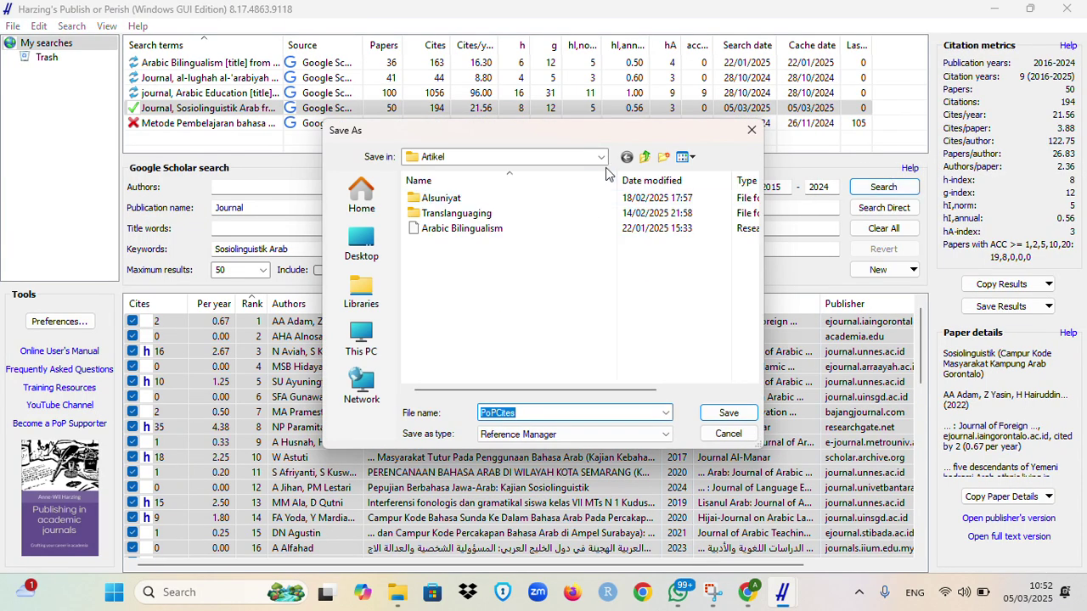
{"action": "left_click", "coordinate": [600, 156]}
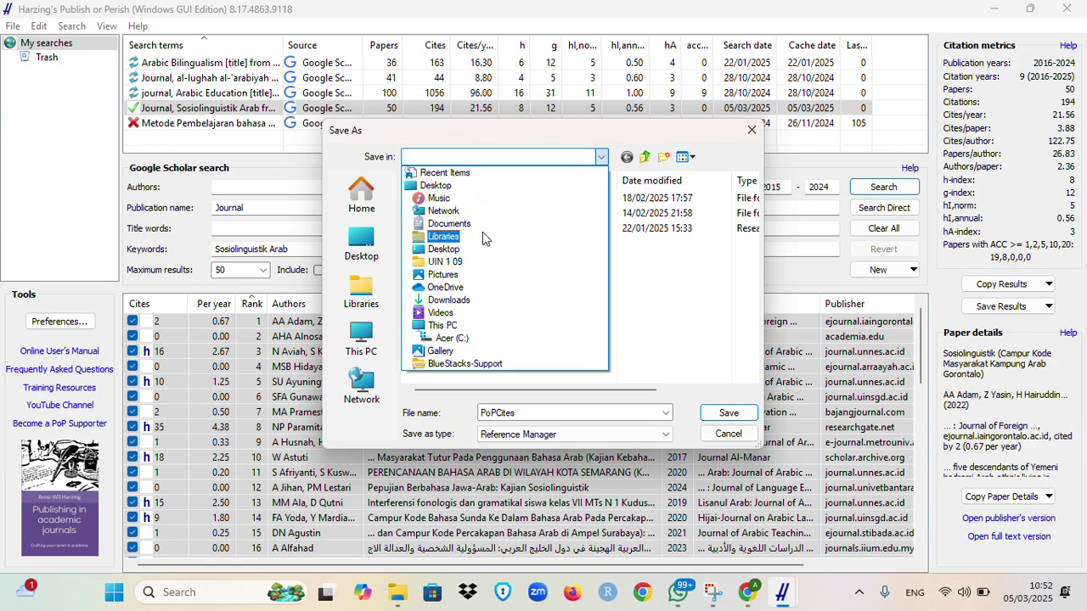
{"action": "left_click", "coordinate": [482, 226]}
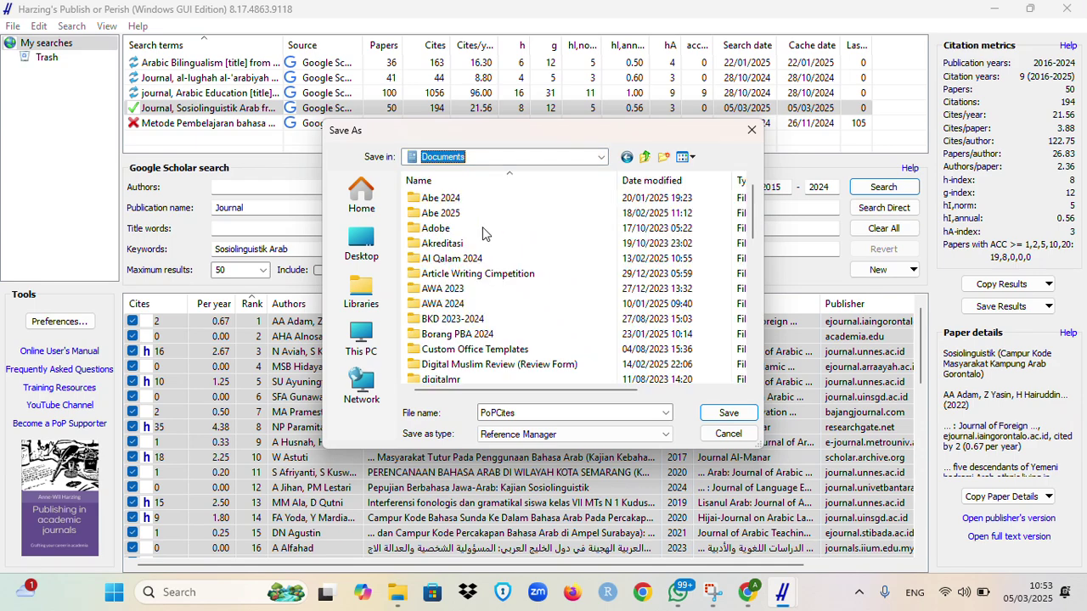
{"action": "double_click", "coordinate": [445, 215]}
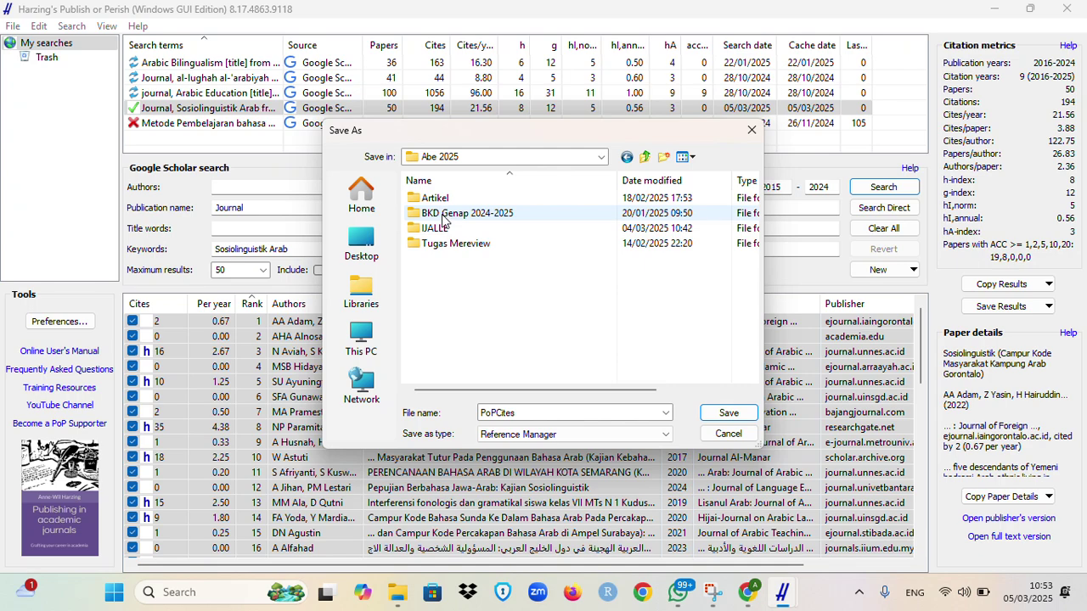
{"action": "double_click", "coordinate": [437, 198]}
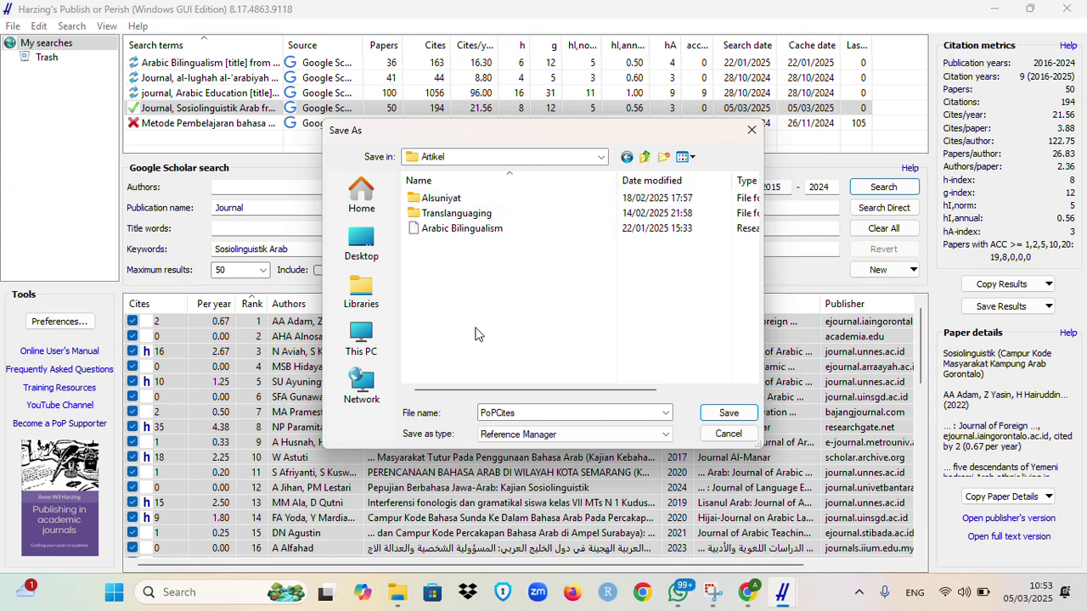
{"action": "double_click", "coordinate": [536, 410]}
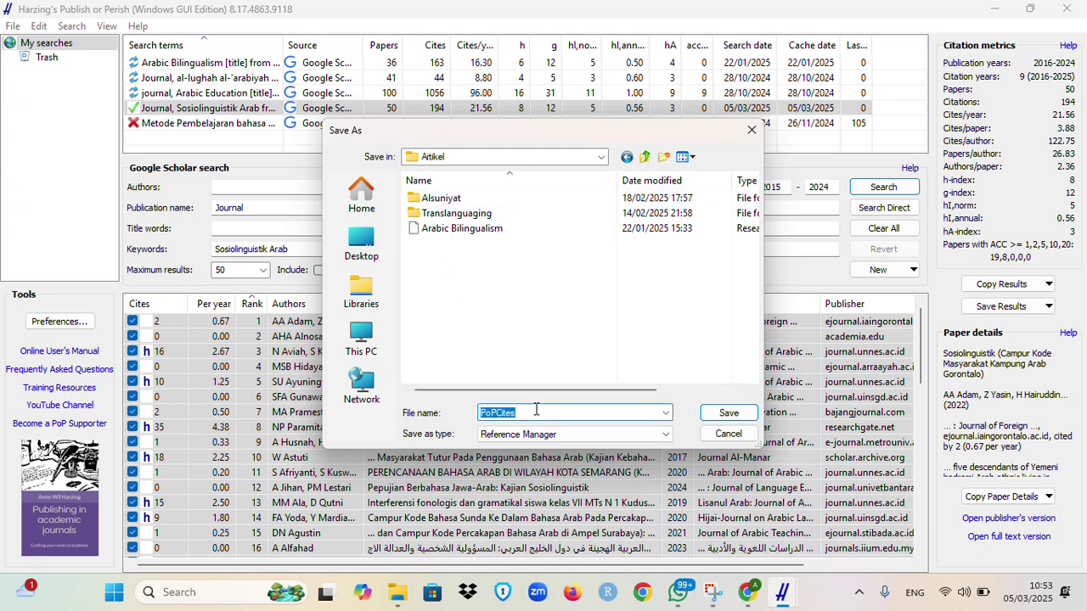
{"action": "type", "text": "Sos"}
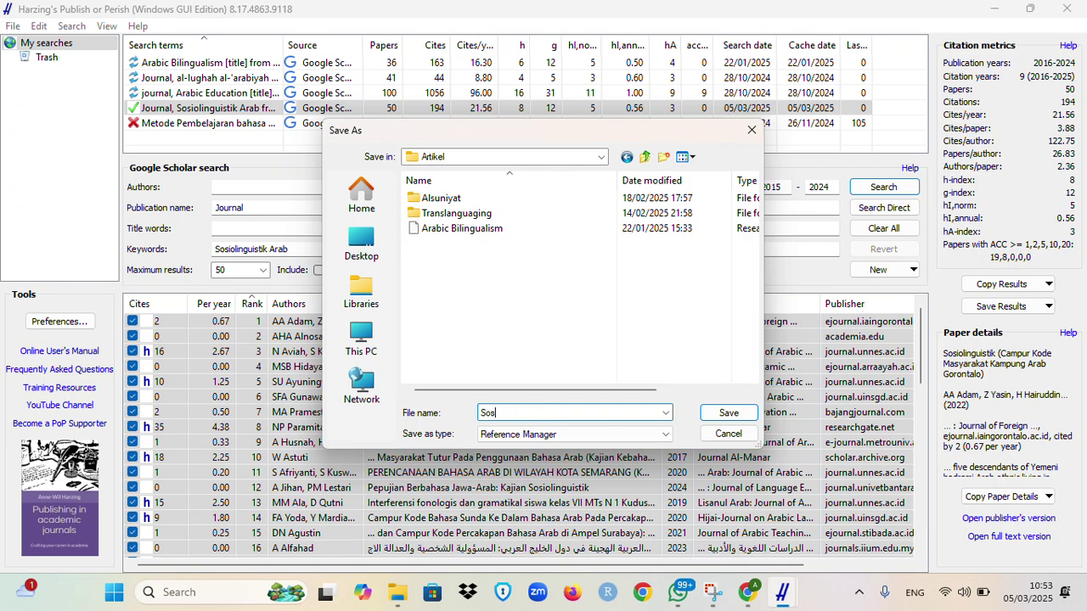
{"action": "type", "text": "iolinguistik Arab"}
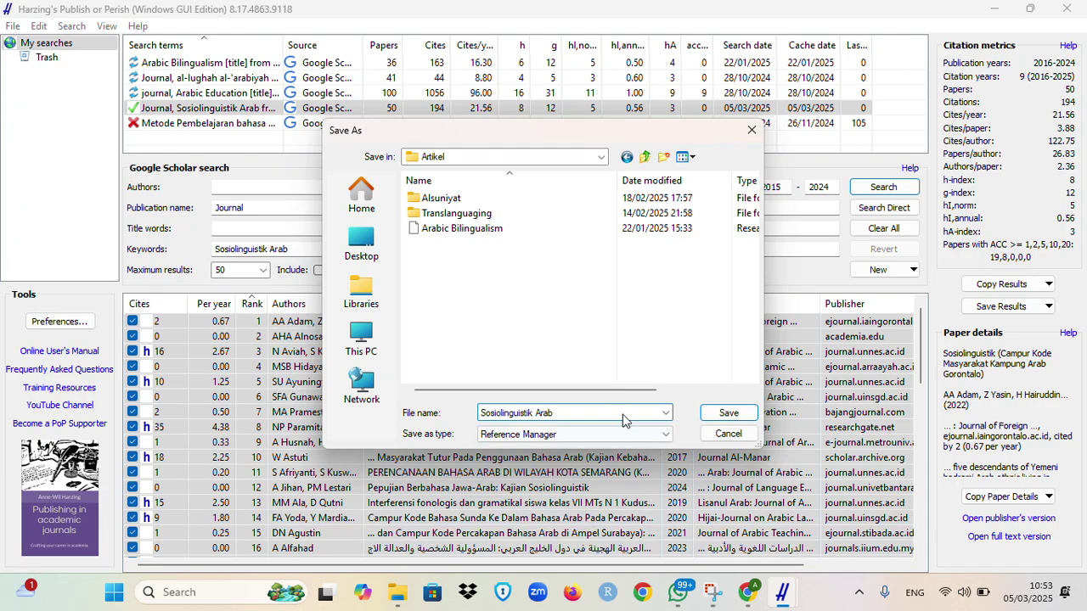
{"action": "left_click", "coordinate": [728, 413]}
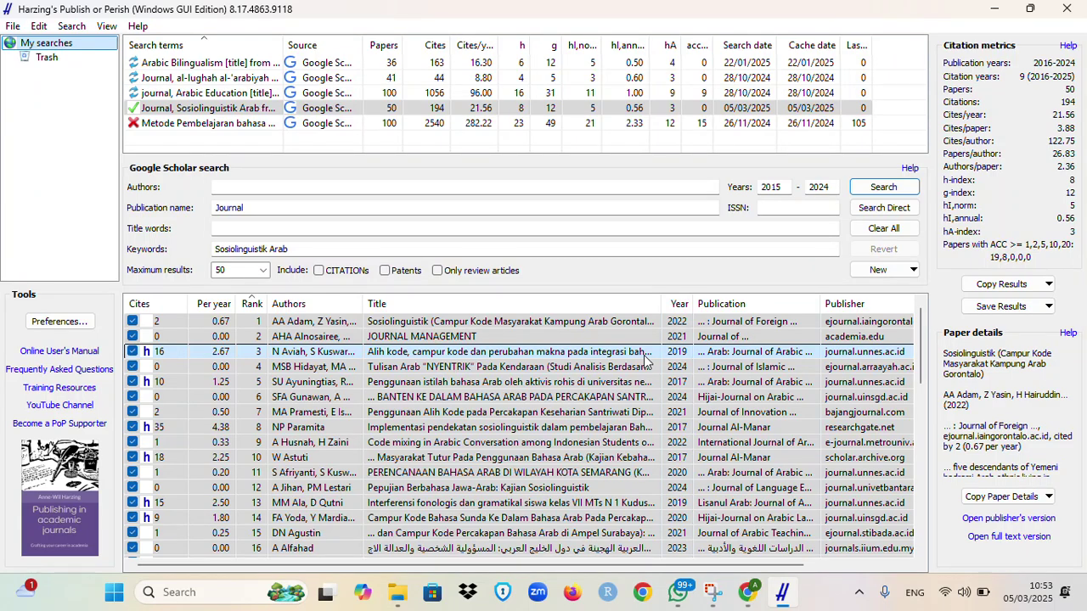
Step: Find Mendeley Desktop through Windows search ('mende') and launch it
{"action": "left_click", "coordinate": [583, 324]}
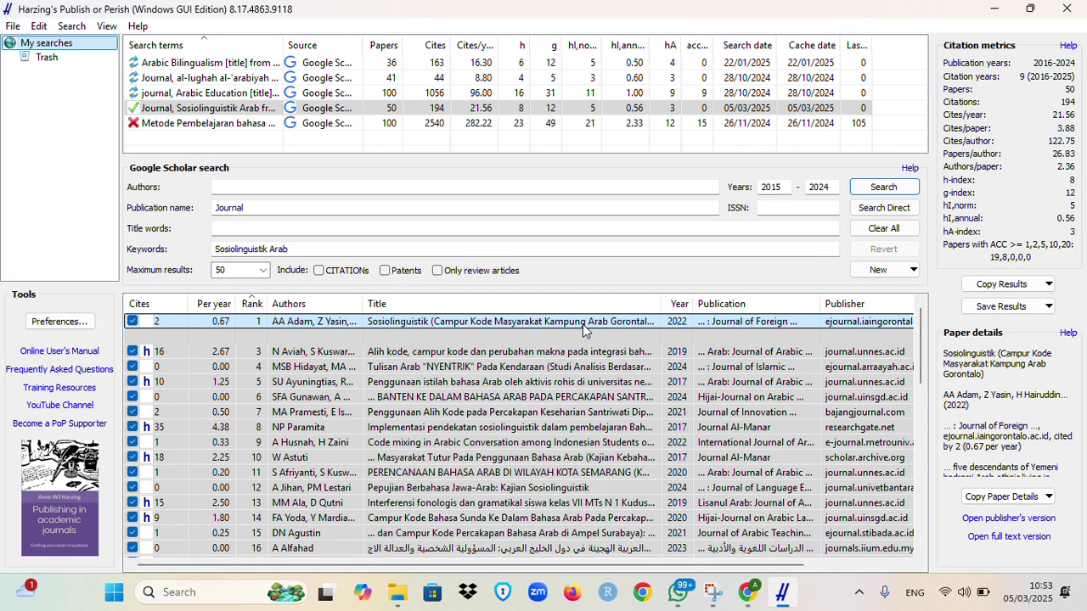
{"action": "left_click", "coordinate": [164, 592]}
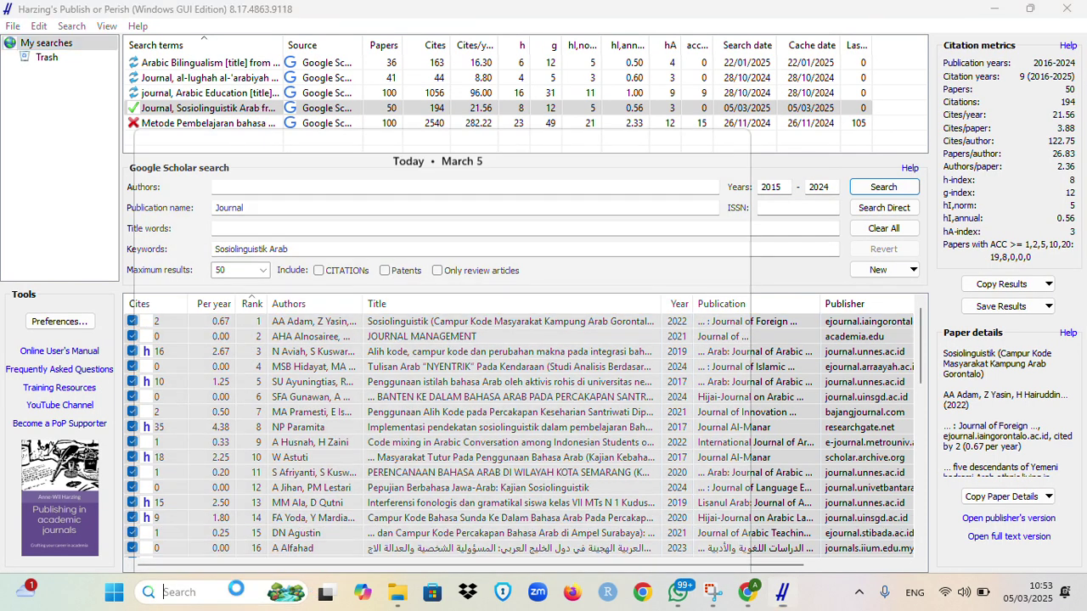
{"action": "type", "text": "mende"}
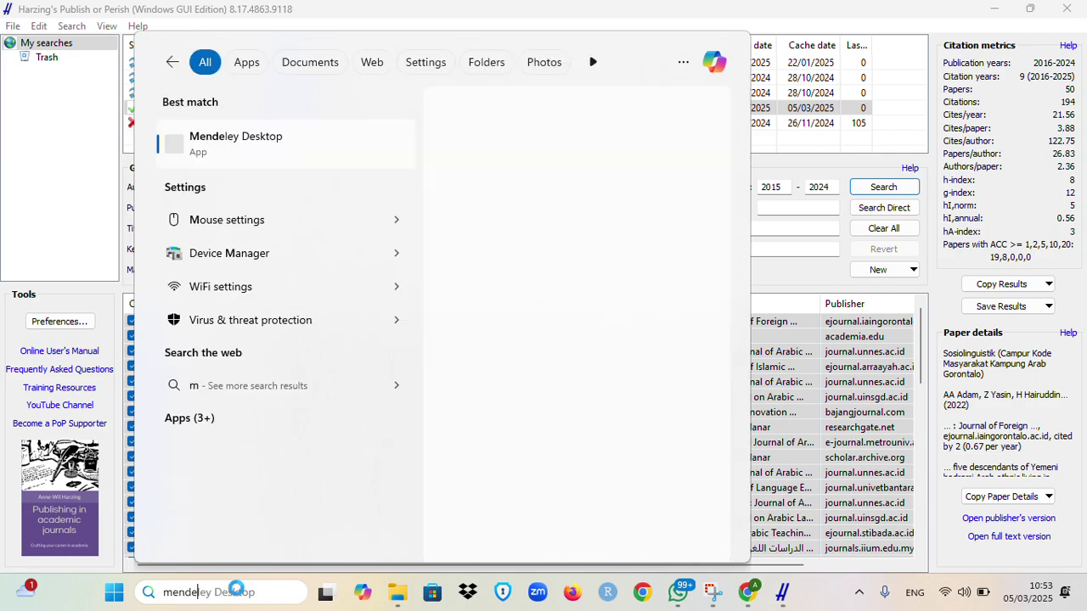
{"action": "left_click", "coordinate": [303, 142]}
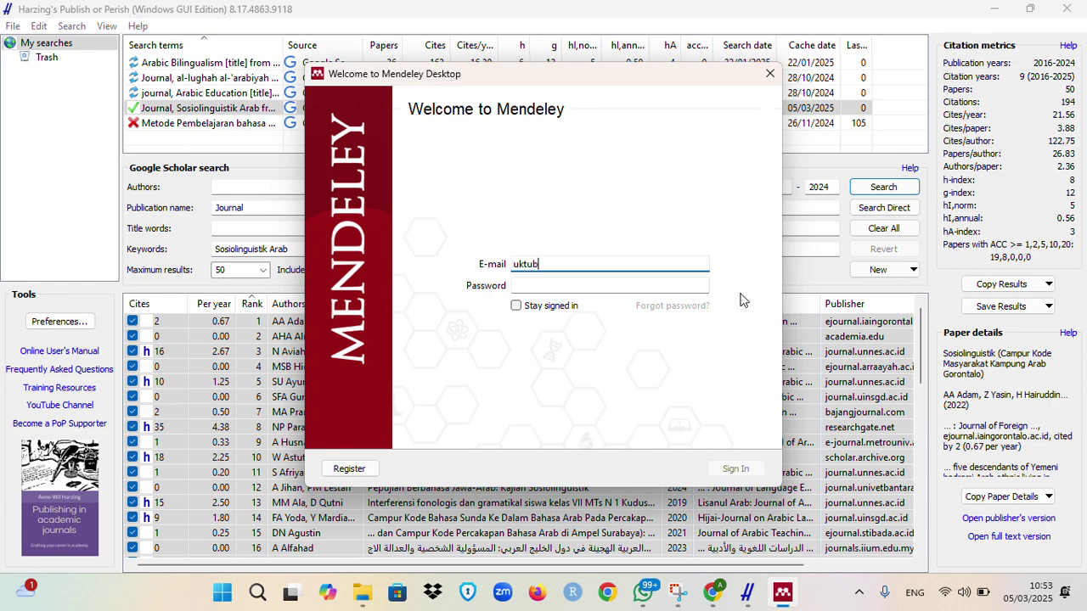
Step: Sign in to Mendeley with the account e-mail and password
{"action": "key", "text": "Tab"}
{"action": "type", "text": "a"}
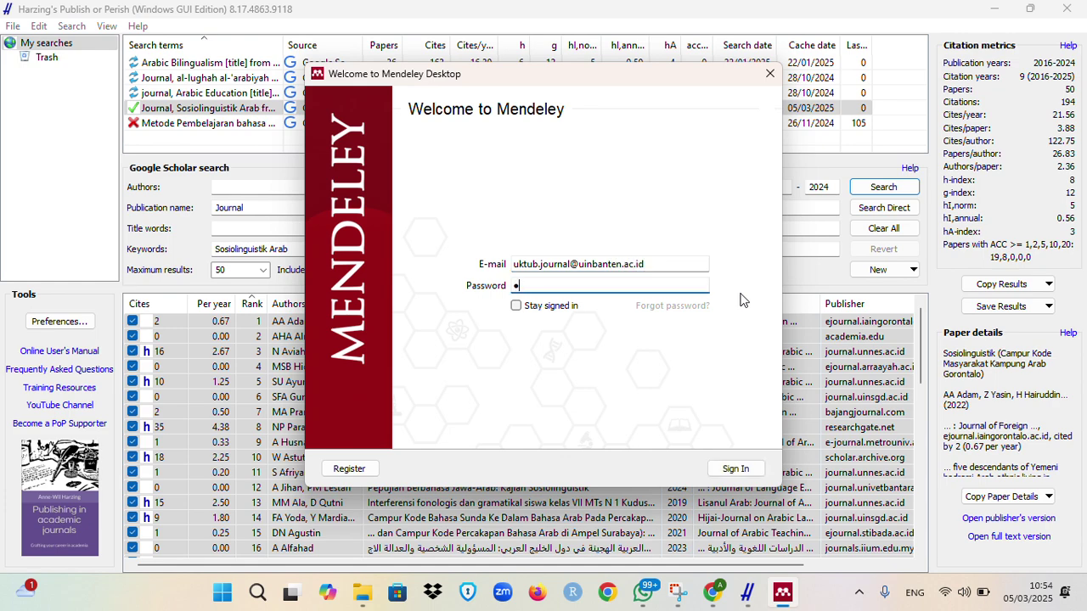
{"action": "type", "text": "•••••"}
{"action": "left_click", "coordinate": [735, 472]}
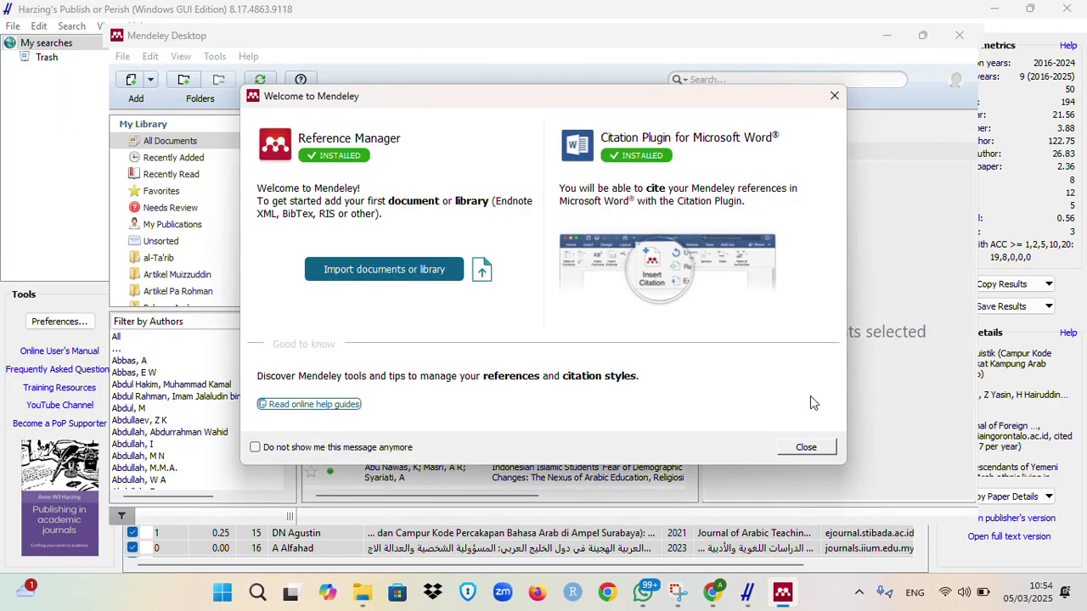
Step: Dismiss the welcome tips and create a 'Sosiolinguistik Arab' folder in the library
{"action": "left_click", "coordinate": [806, 447]}
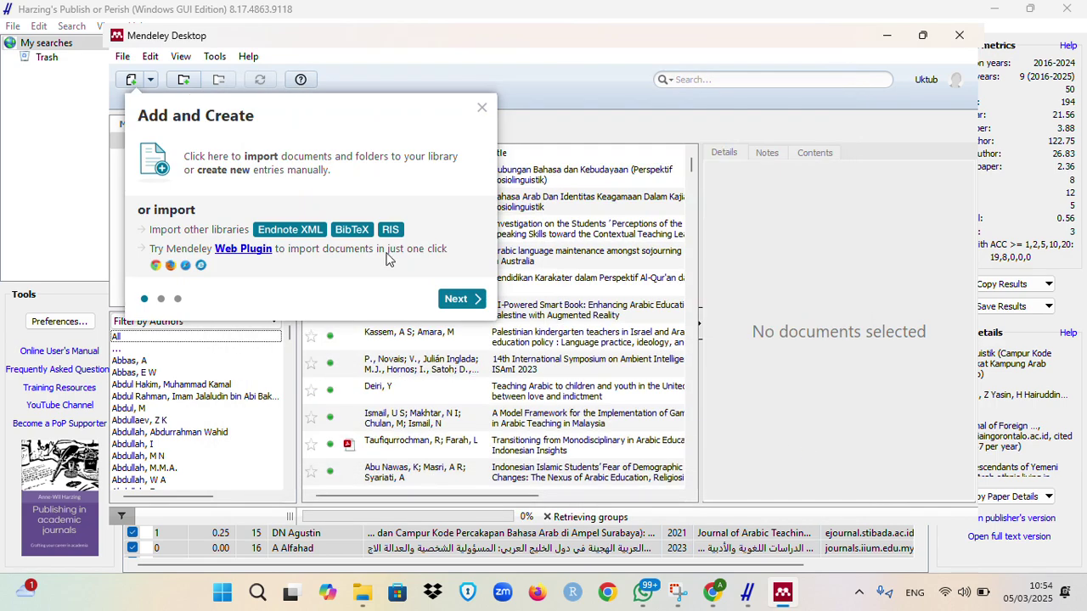
{"action": "left_click", "coordinate": [481, 108]}
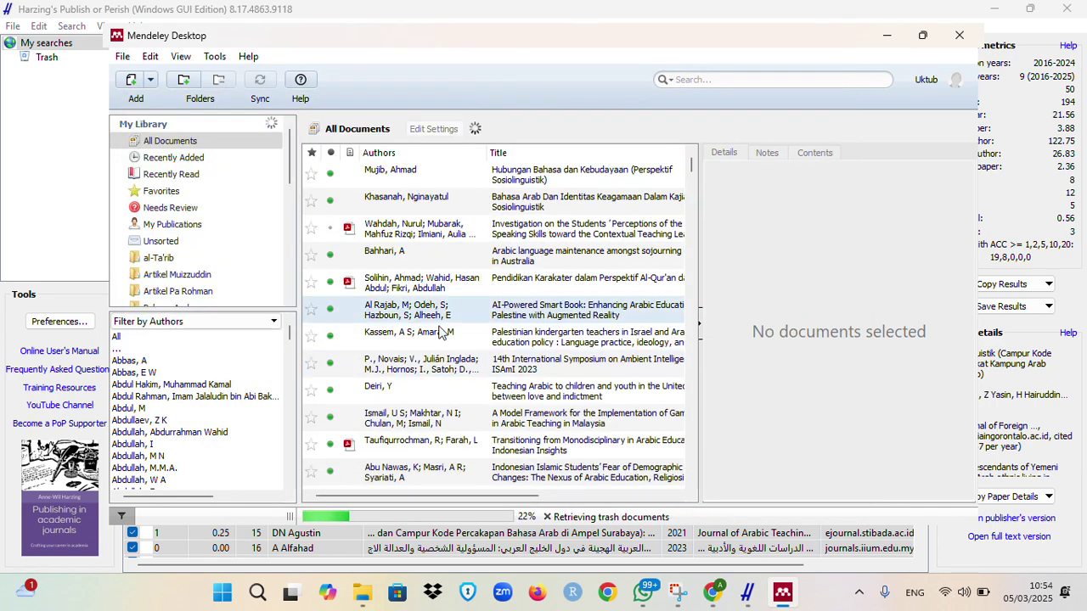
{"action": "left_click_drag", "start_coordinate": [289, 153], "coordinate": [304, 268]}
{"action": "left_click", "coordinate": [204, 181]}
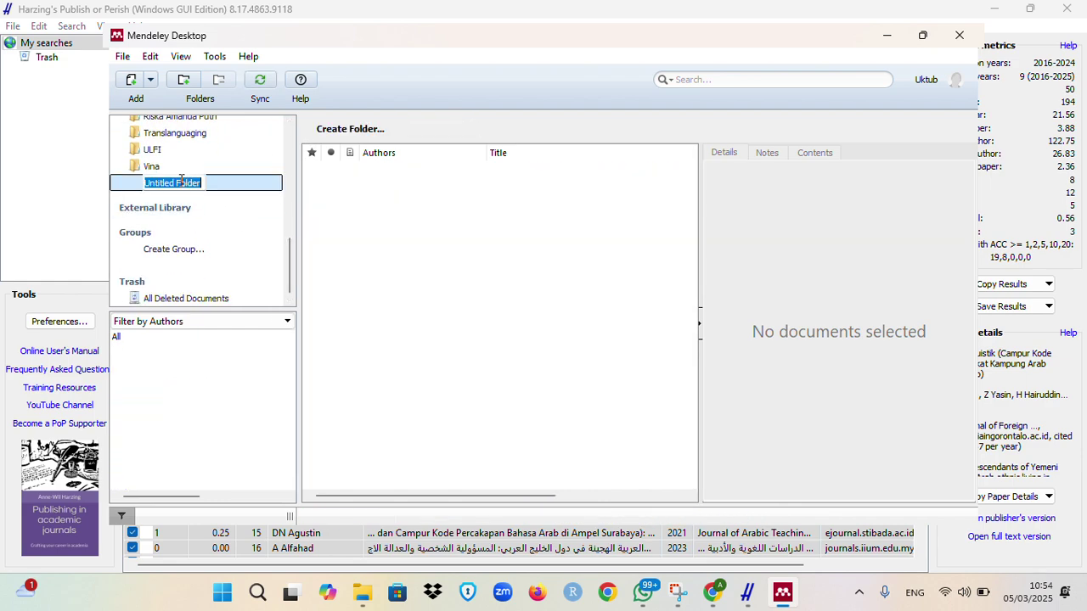
{"action": "type", "text": "Sosio"}
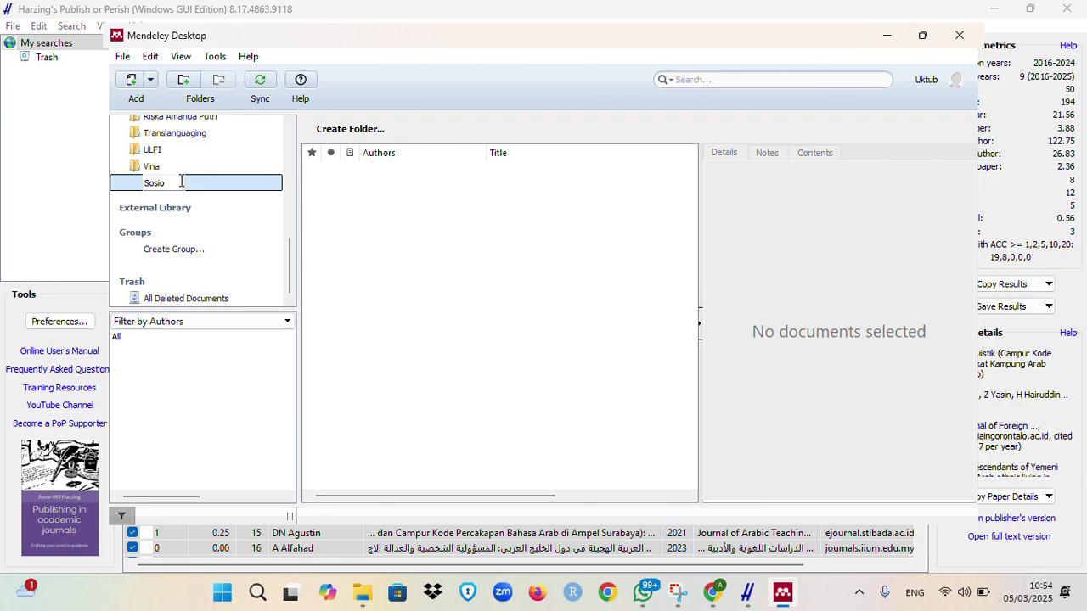
{"action": "type", "text": "linguistik Arab"}
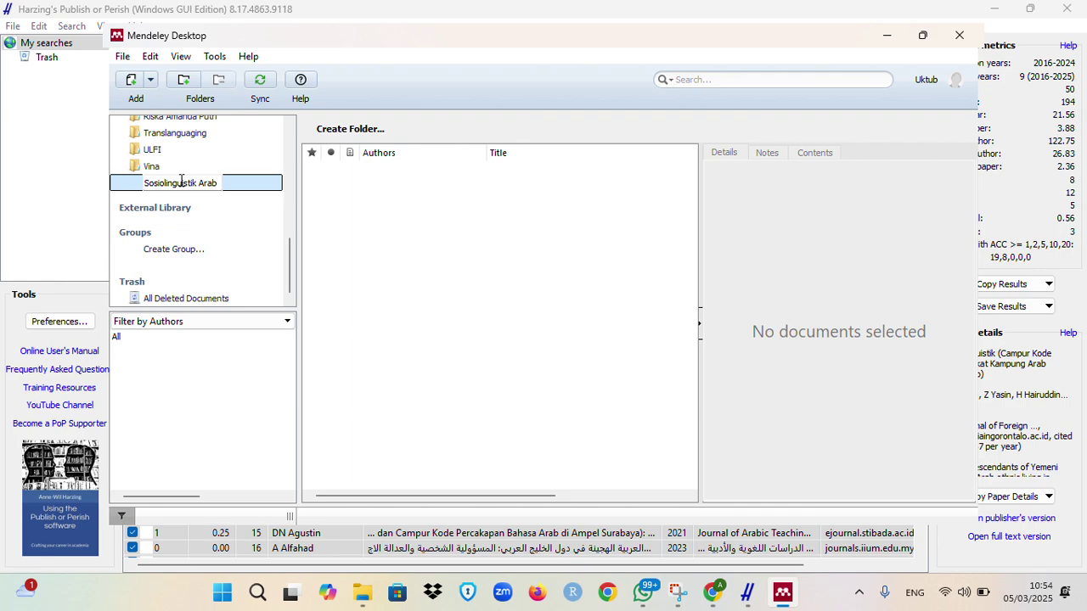
{"action": "key", "text": "Return"}
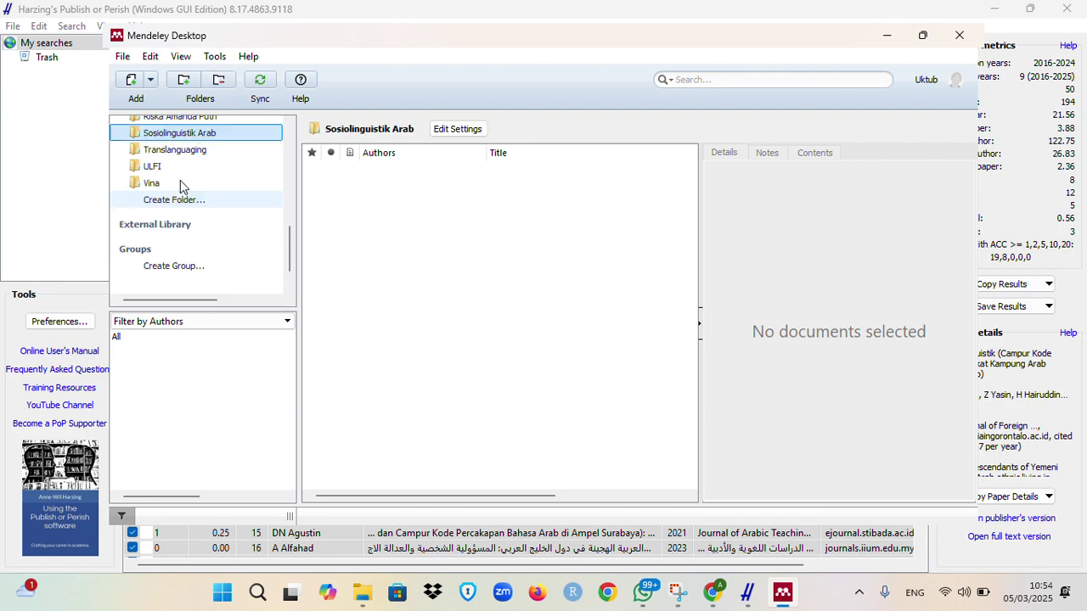
{"action": "left_click", "coordinate": [462, 248]}
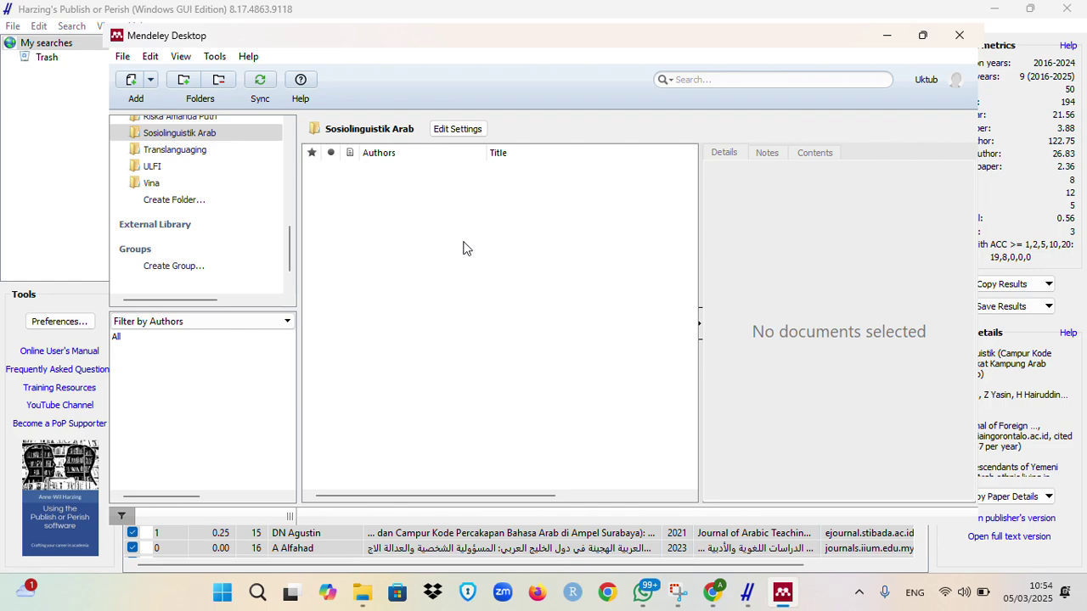
Step: Import the Sosiolinguistik Arab RIS file from Documents > Abe 2025 > Artikel into the folder
{"action": "left_click", "coordinate": [150, 81]}
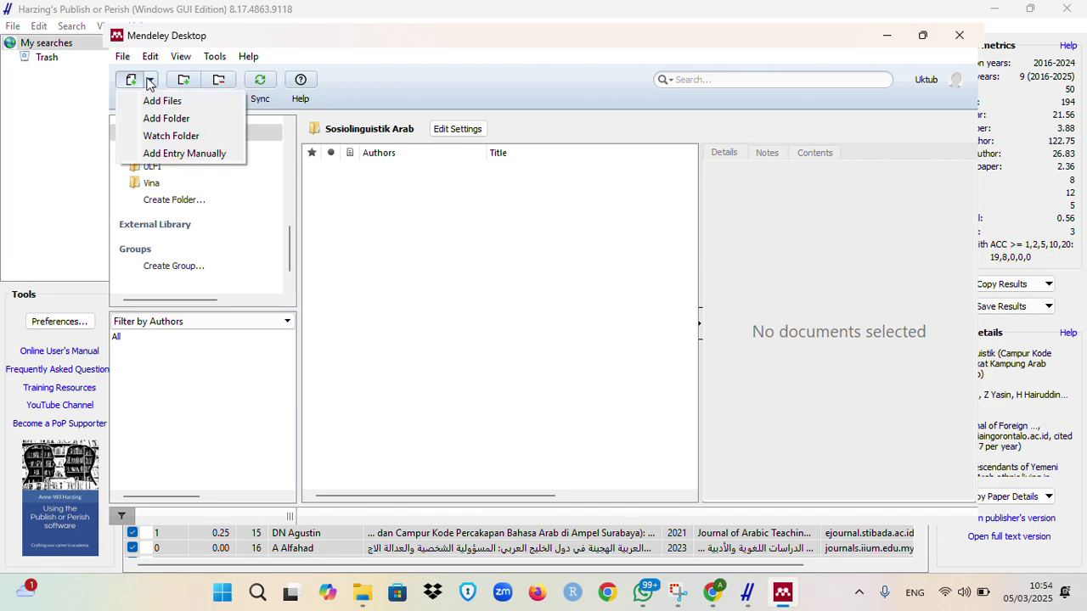
{"action": "left_click", "coordinate": [122, 57]}
{"action": "left_click", "coordinate": [123, 56]}
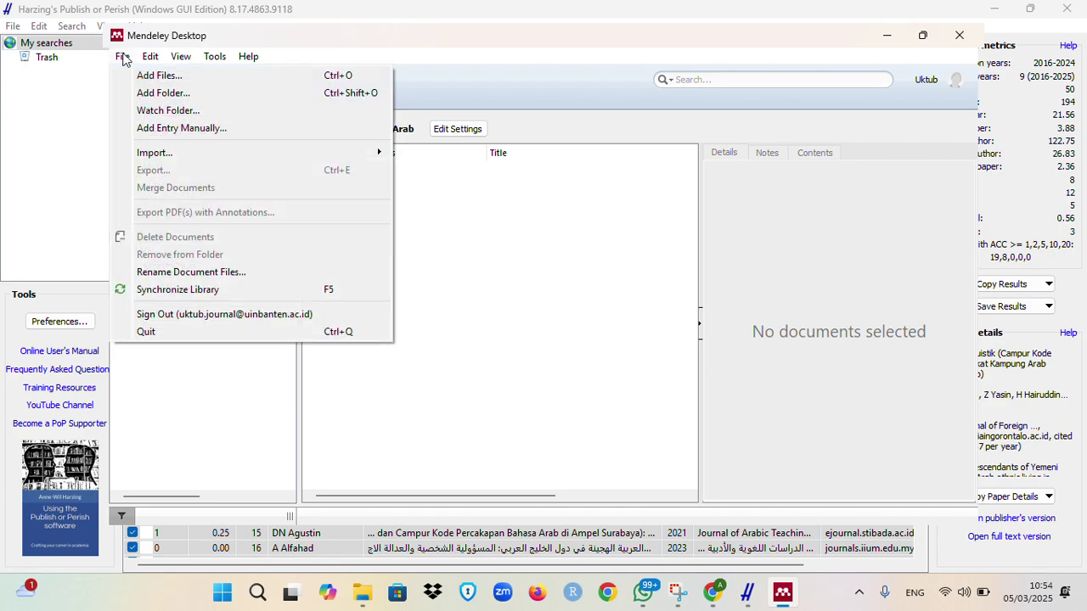
{"action": "mouse_move", "coordinate": [285, 154]}
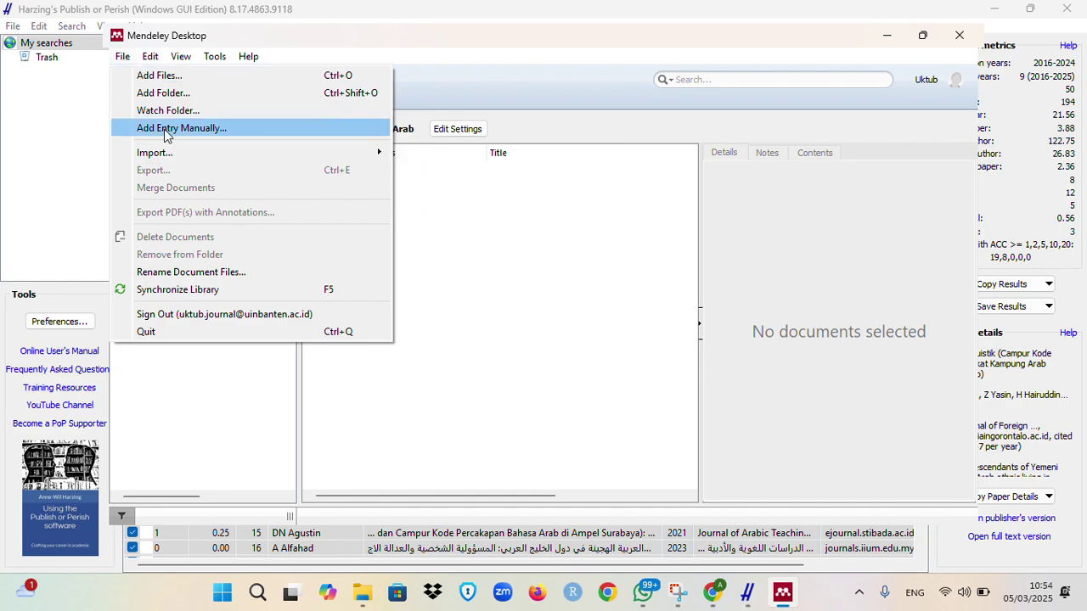
{"action": "mouse_move", "coordinate": [228, 156]}
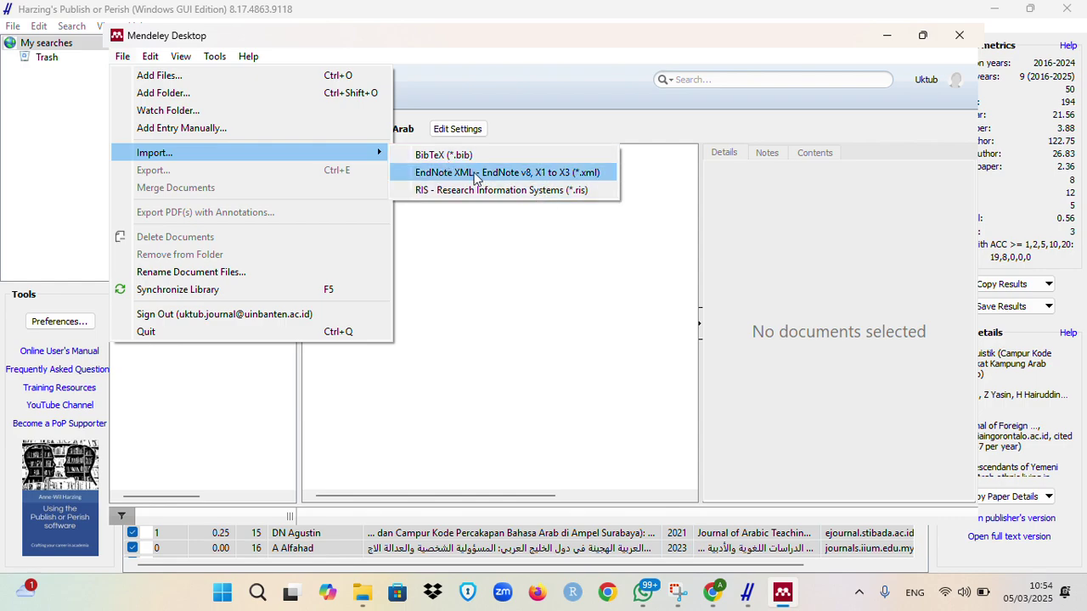
{"action": "left_click", "coordinate": [535, 194]}
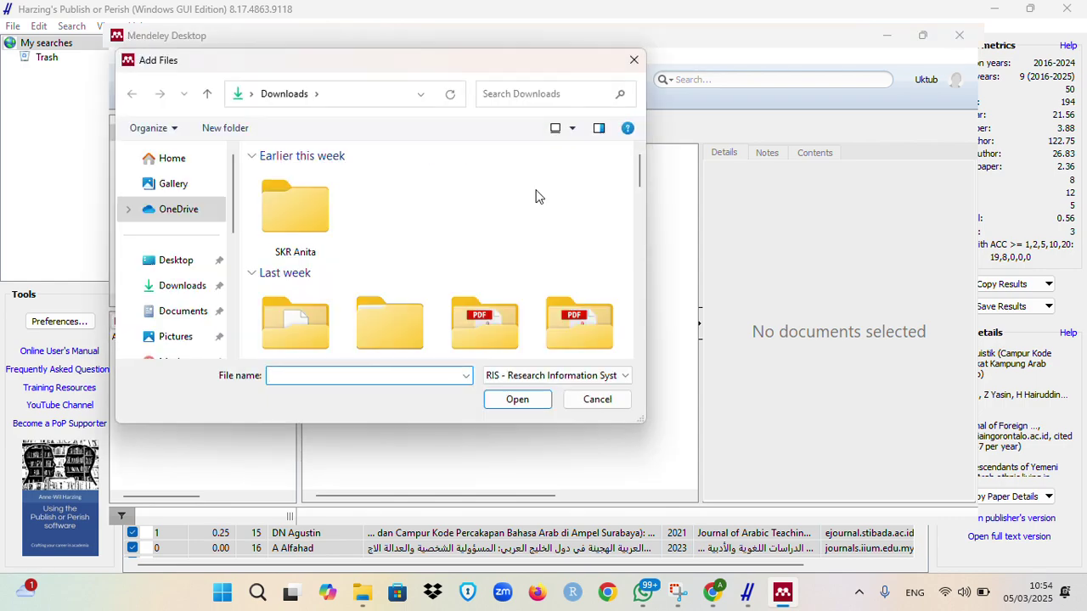
{"action": "left_click", "coordinate": [189, 320]}
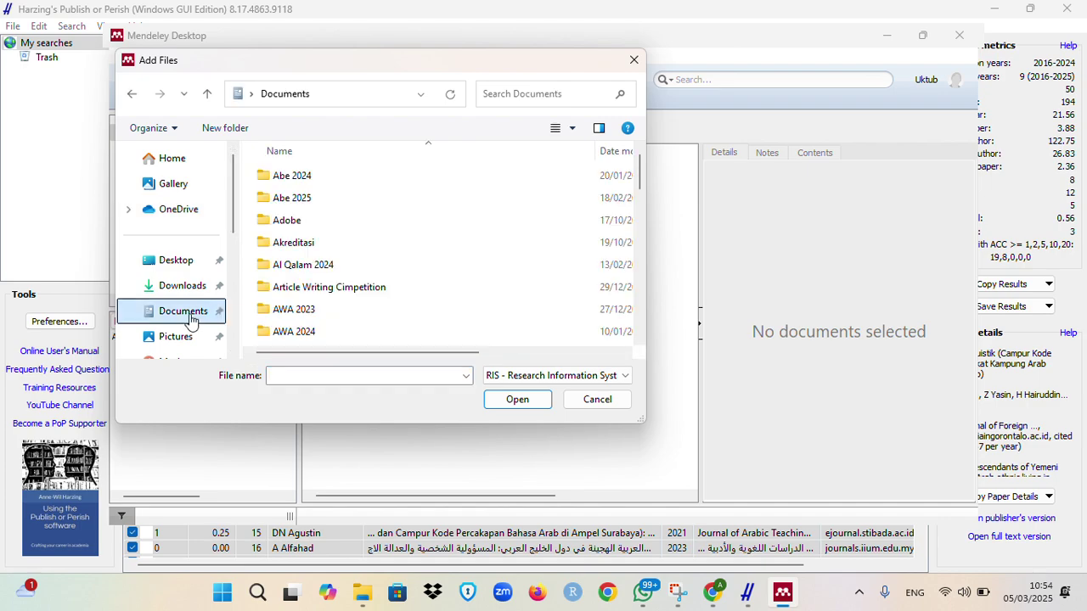
{"action": "left_click", "coordinate": [310, 199]}
{"action": "double_click", "coordinate": [310, 199]}
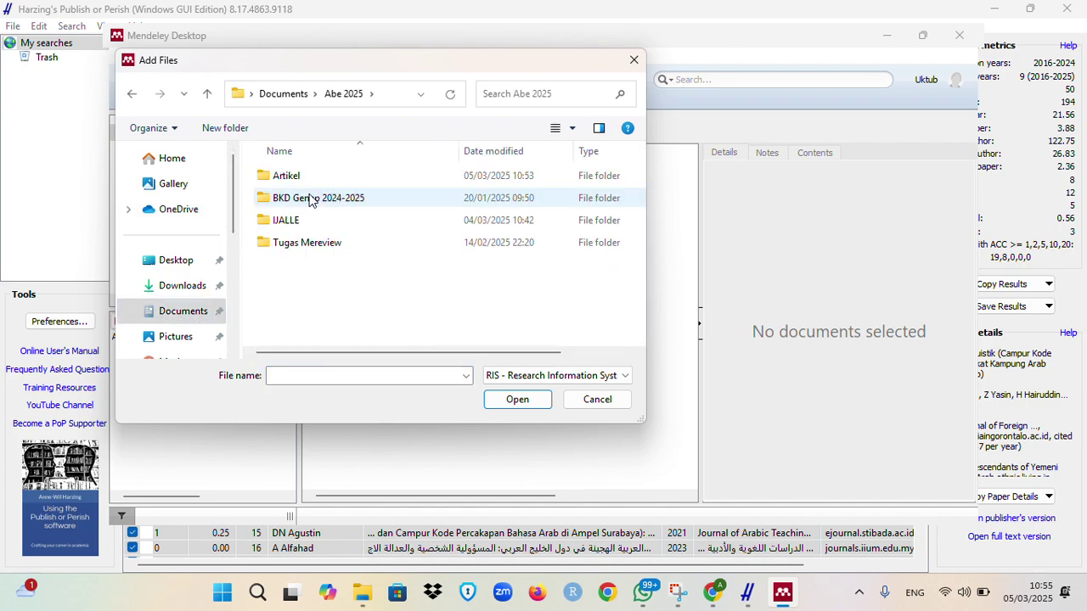
{"action": "double_click", "coordinate": [303, 176]}
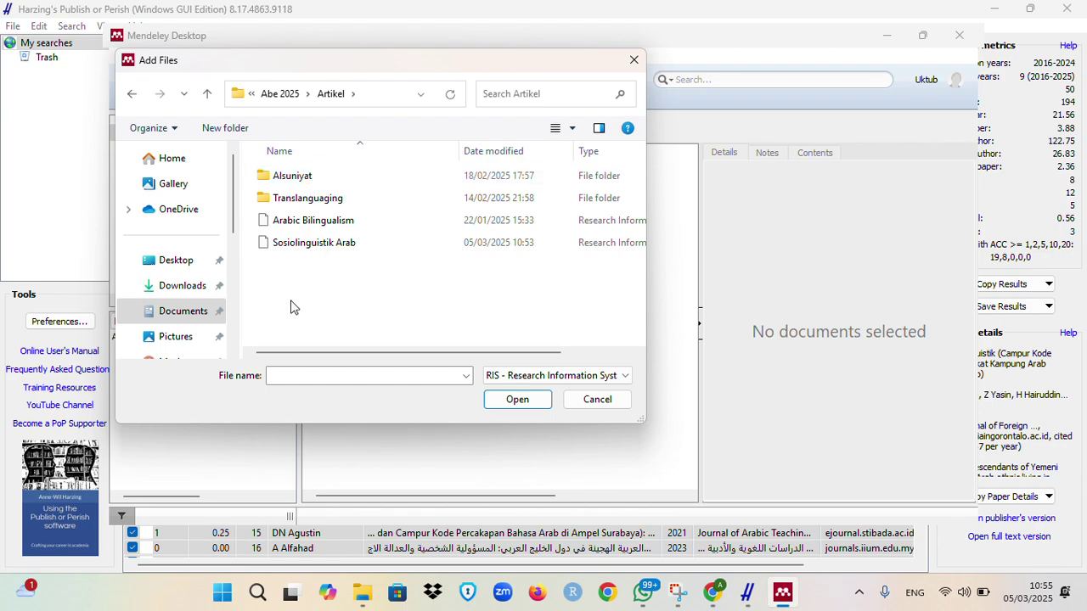
{"action": "left_click", "coordinate": [349, 244]}
{"action": "left_click", "coordinate": [525, 400]}
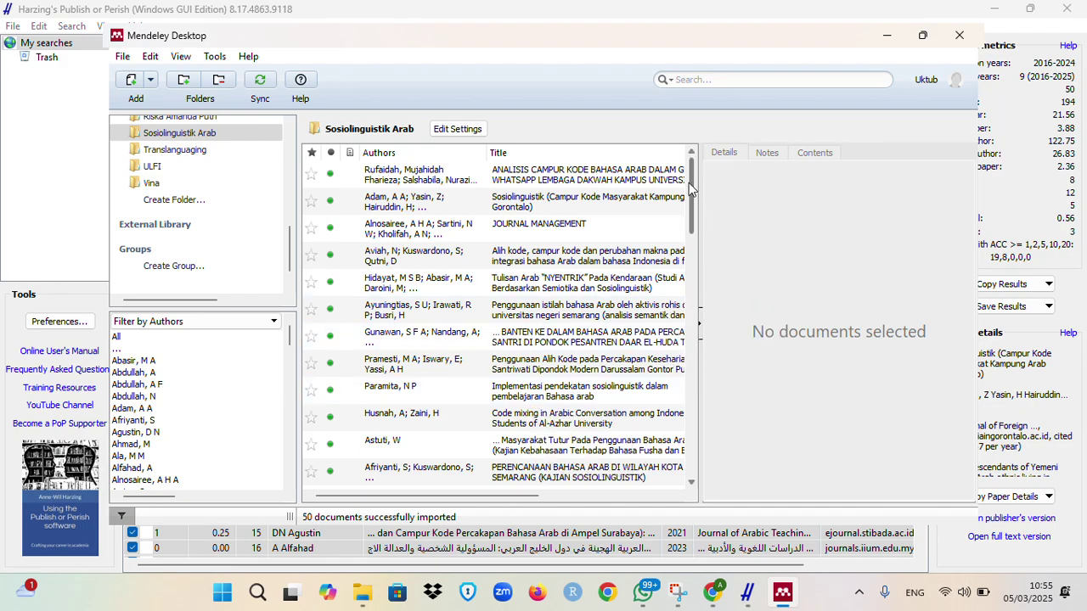
Step: Review the WhatsApp code-mixing and Kampung Arab Gorontalo entries, then start editing the WhatsApp paper's title
{"action": "mouse_move", "coordinate": [690, 189]}
{"action": "left_mouse_down"}
{"action": "mouse_move", "coordinate": [692, 348]}
{"action": "mouse_move", "coordinate": [695, 174]}
{"action": "left_mouse_up"}
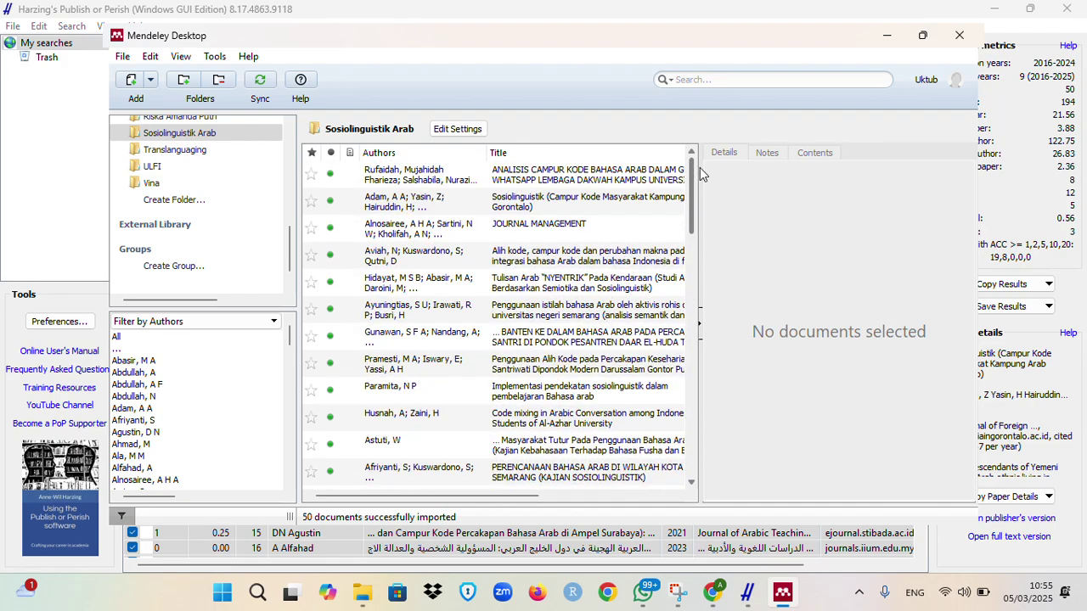
{"action": "left_click", "coordinate": [530, 170]}
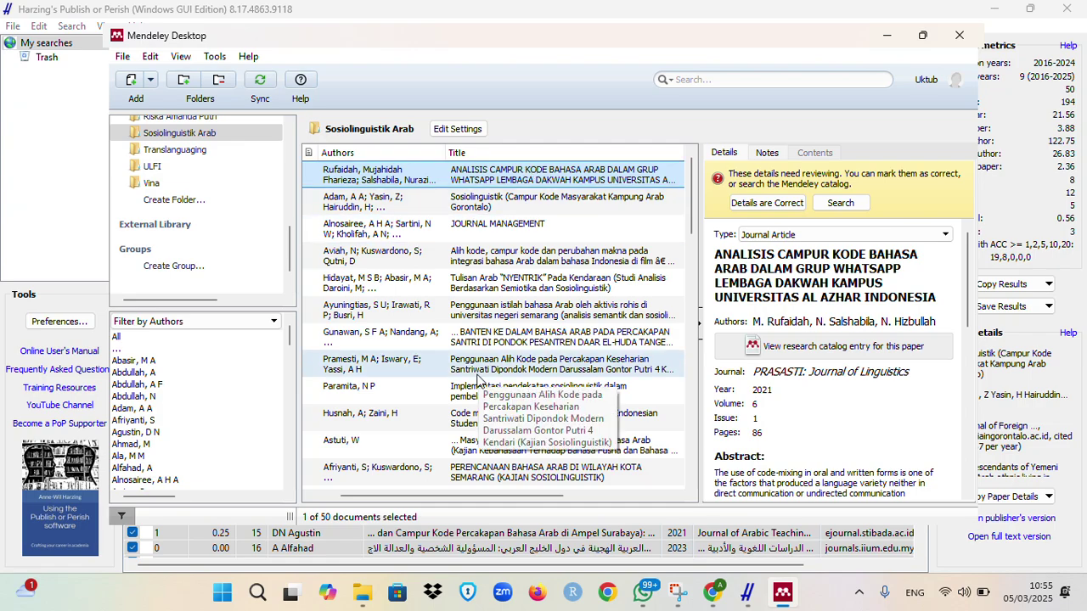
{"action": "left_click_drag", "start_coordinate": [393, 501], "coordinate": [369, 499]}
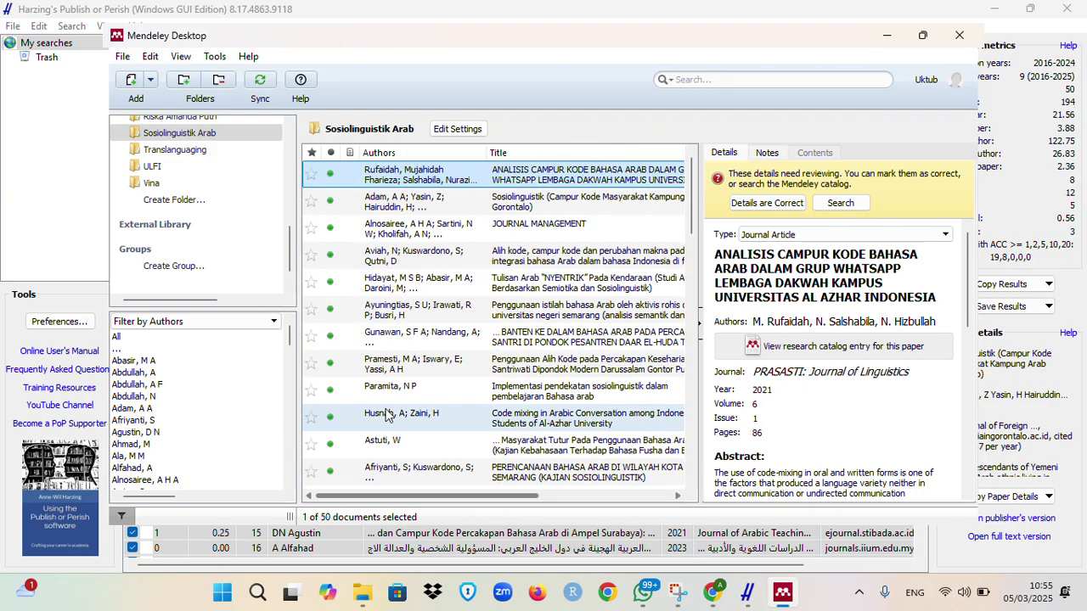
{"action": "left_click_drag", "start_coordinate": [690, 180], "coordinate": [711, 167]}
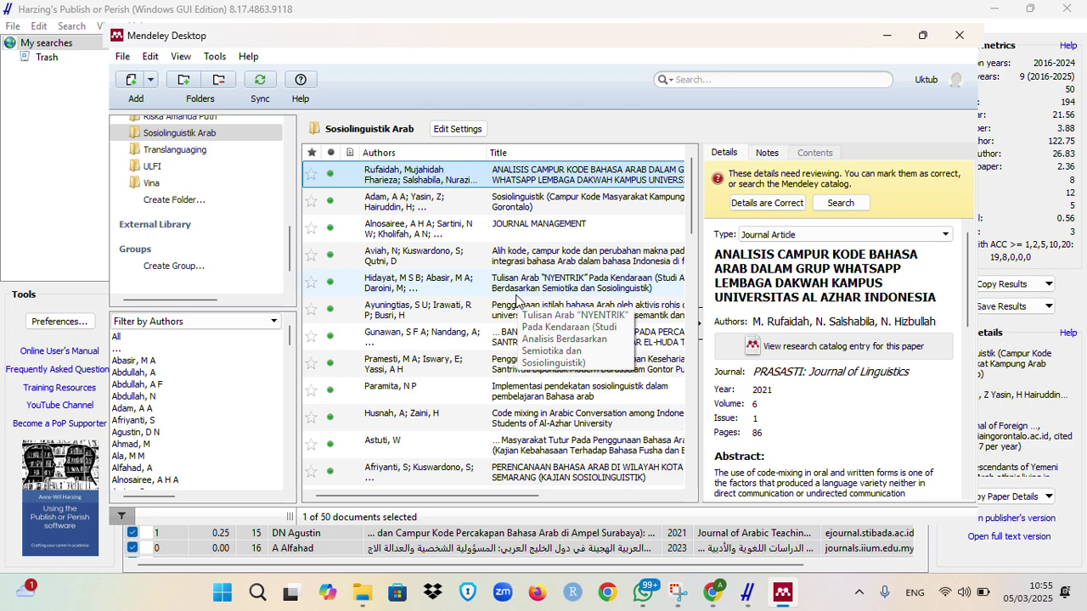
{"action": "left_click", "coordinate": [583, 209]}
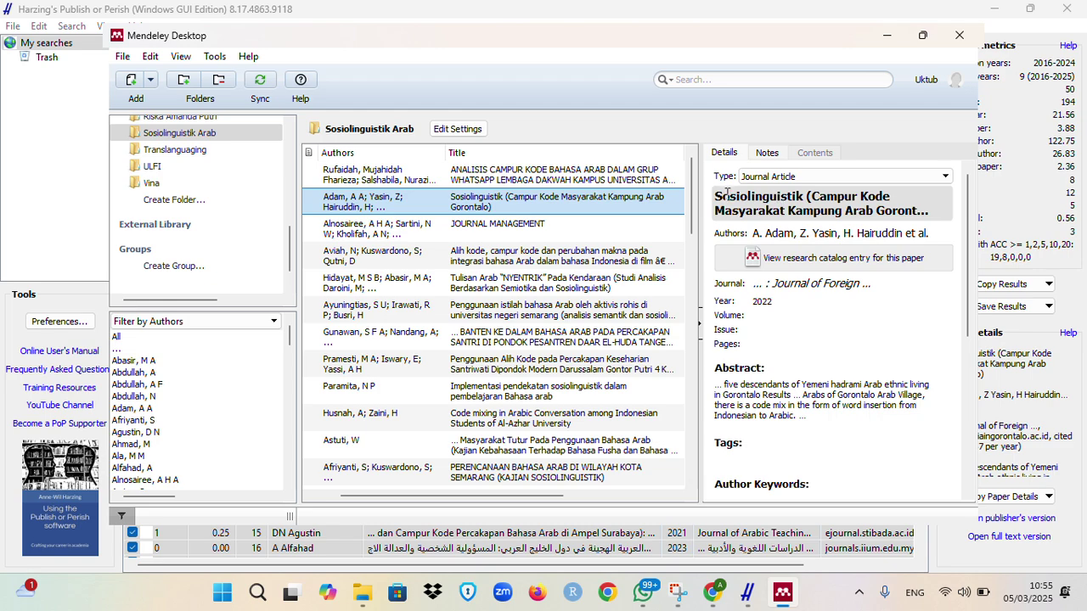
{"action": "left_click", "coordinate": [600, 174]}
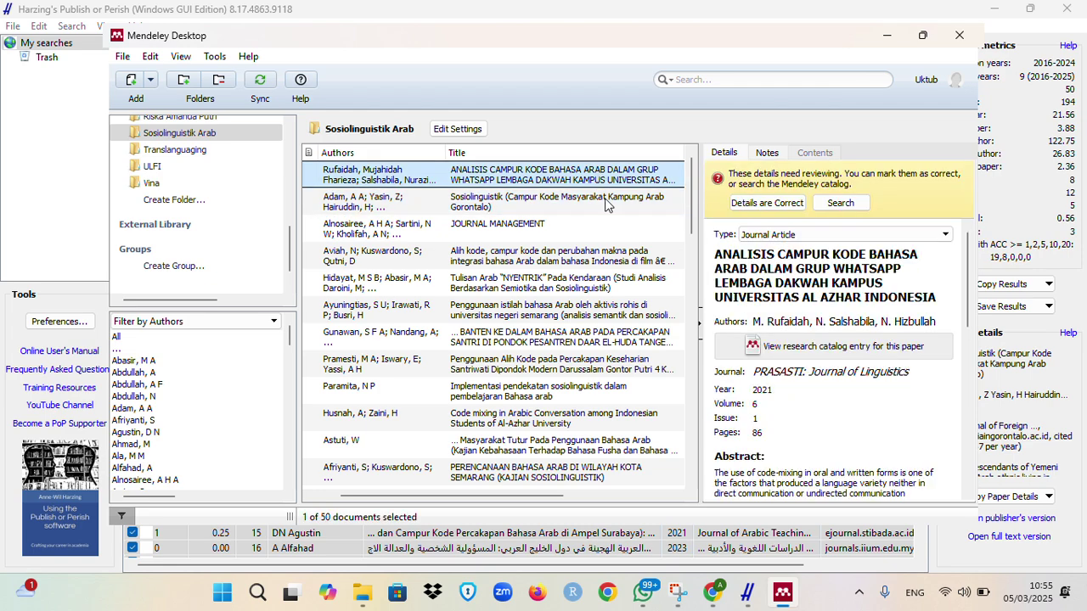
{"action": "left_click", "coordinate": [815, 287]}
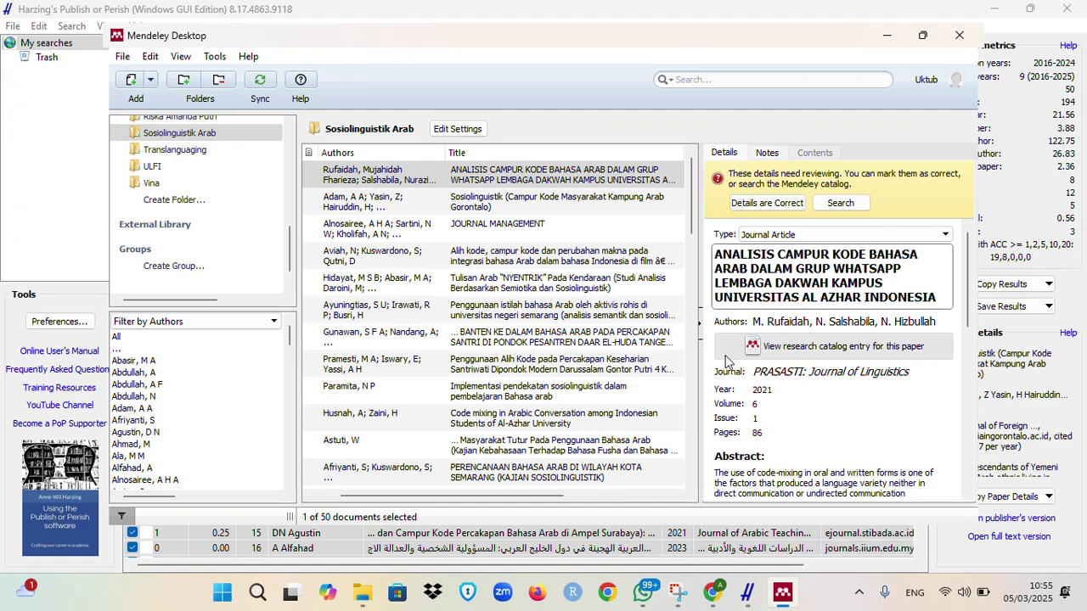
Step: Retitle it 'Analisis Campur Kode Bahasa Arab dalam Gurup Whatsapp Lembaga Dakwah Kampus Universitas Al Azhar Indonesia', deleting the uppercase original
{"action": "type", "text": "Analisis Campur "}
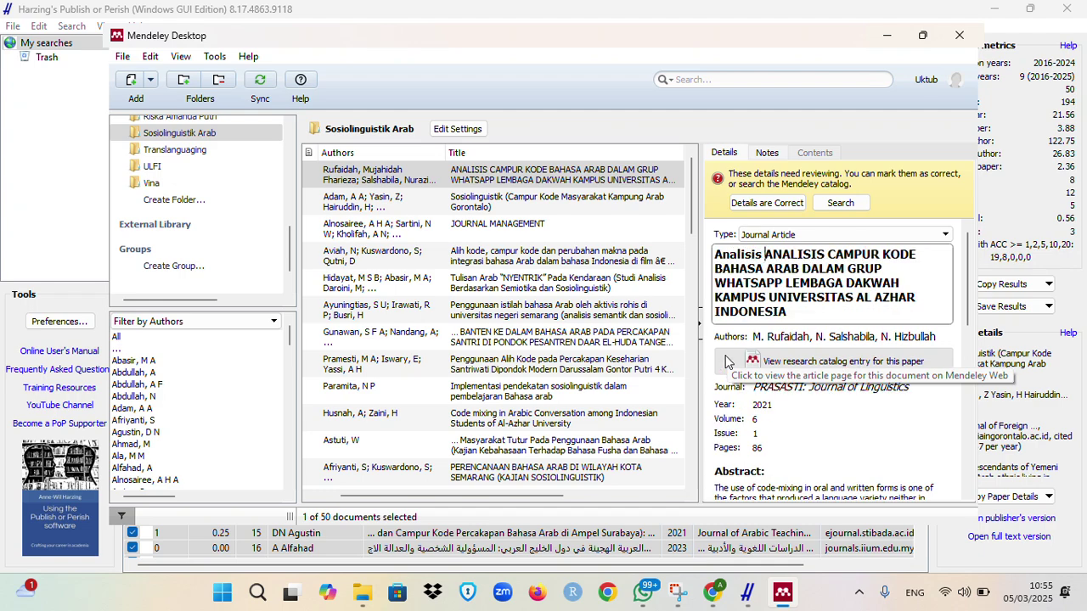
{"action": "type", "text": "Kode Bah"}
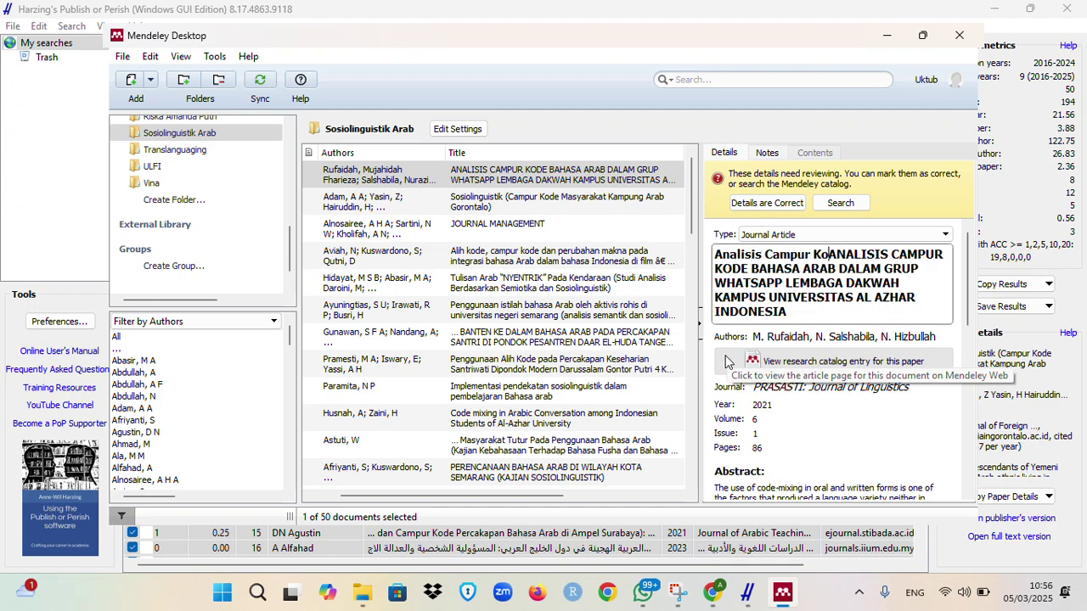
{"action": "type", "text": "asa Arab dalam "}
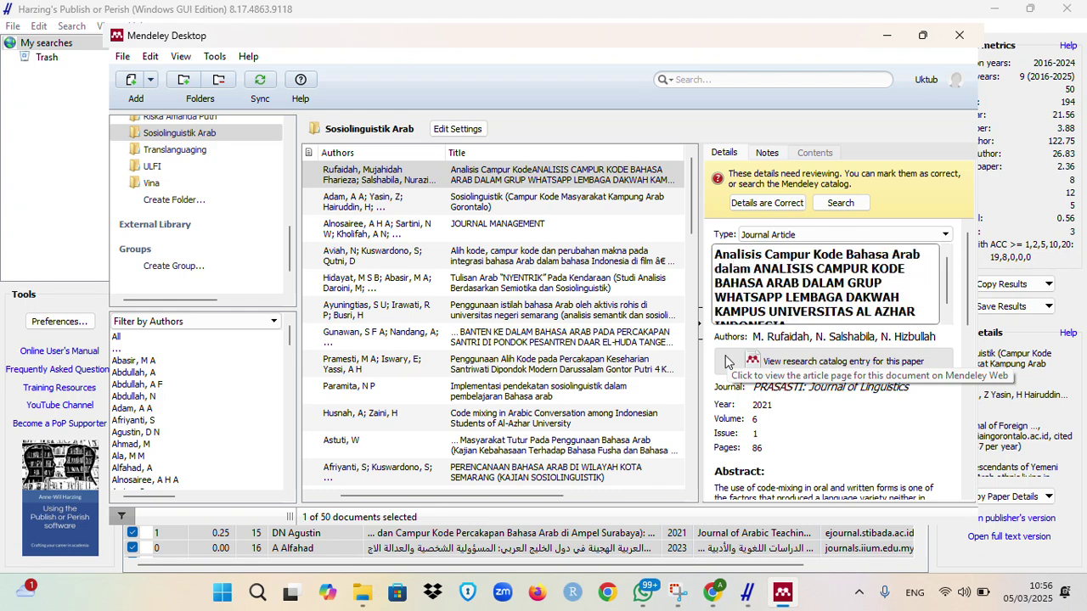
{"action": "type", "text": "Gurup Wha"}
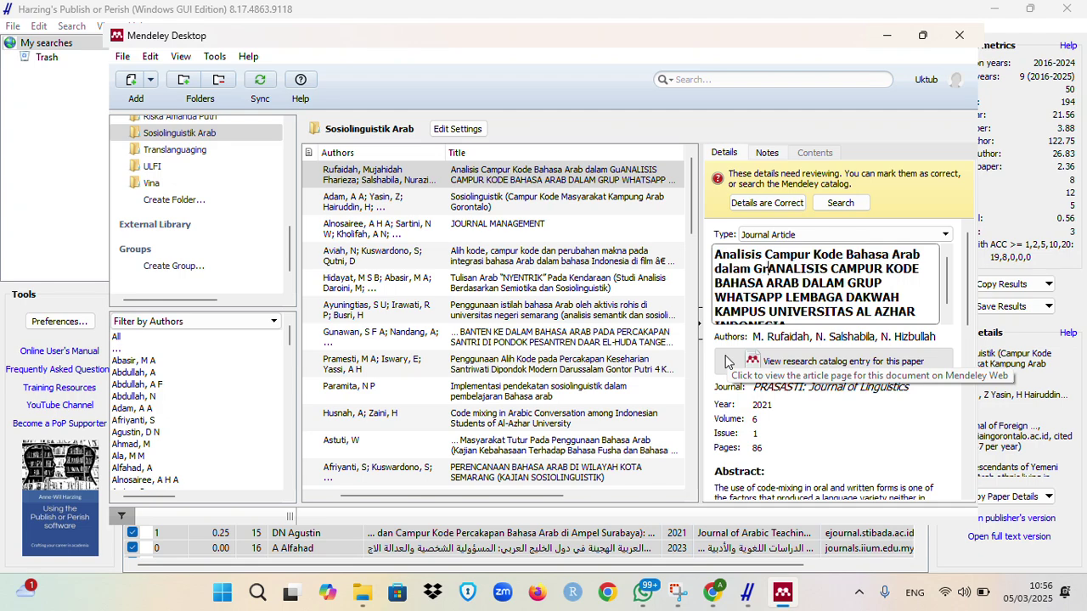
{"action": "type", "text": "tsa"}
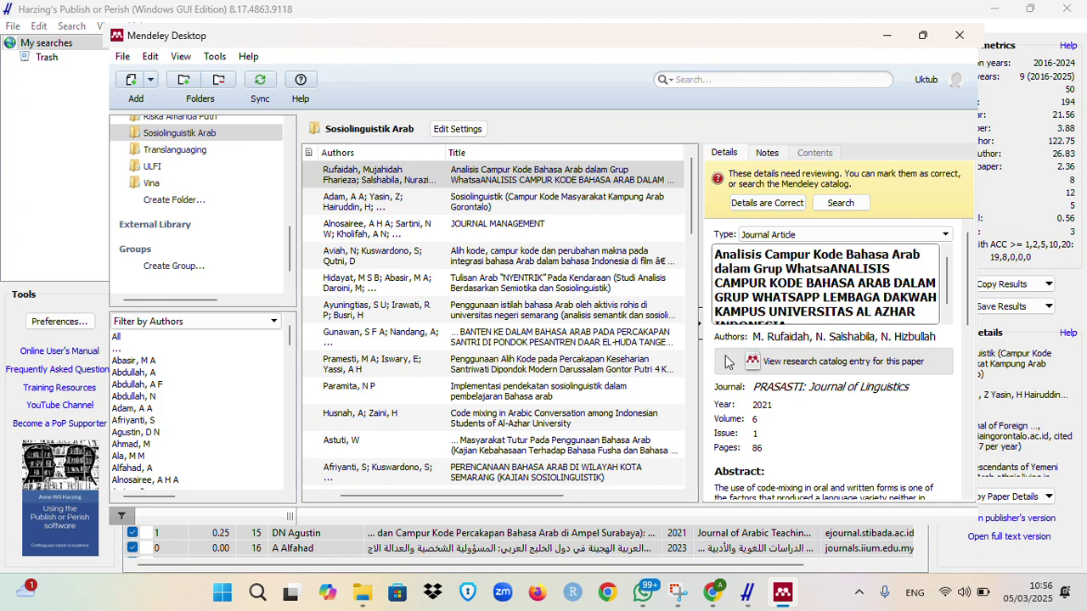
{"action": "type", "text": "pp Lembaga "}
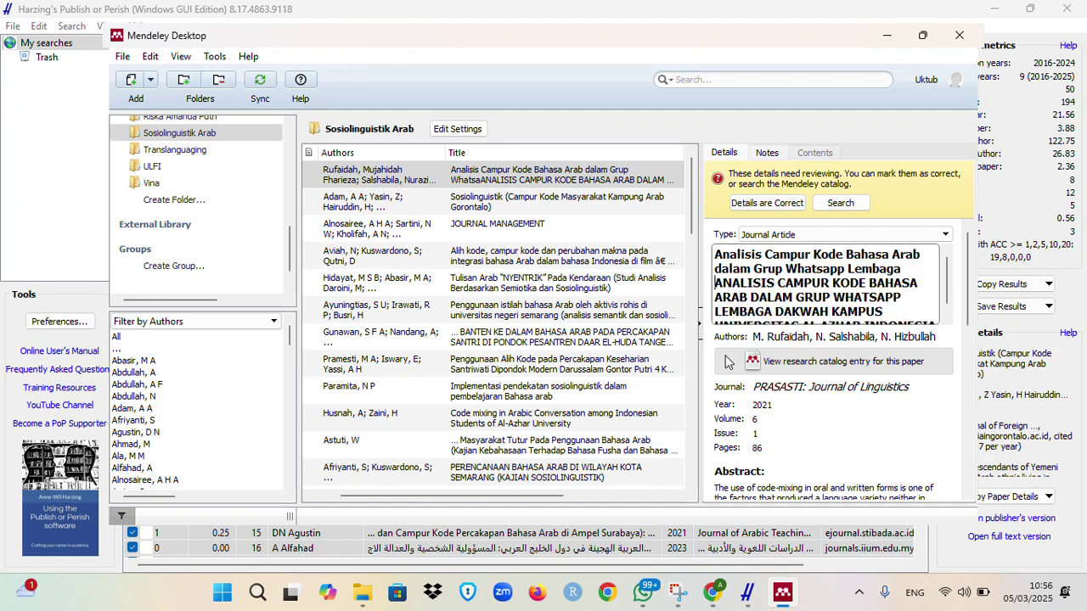
{"action": "type", "text": "Dakwah Kamp"}
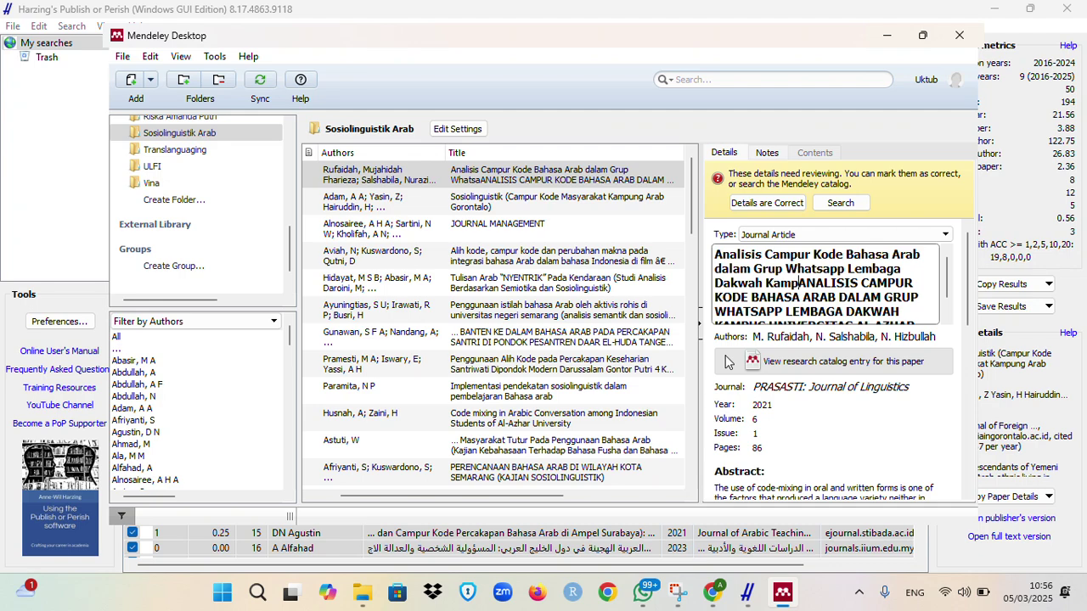
{"action": "type", "text": "pus"}
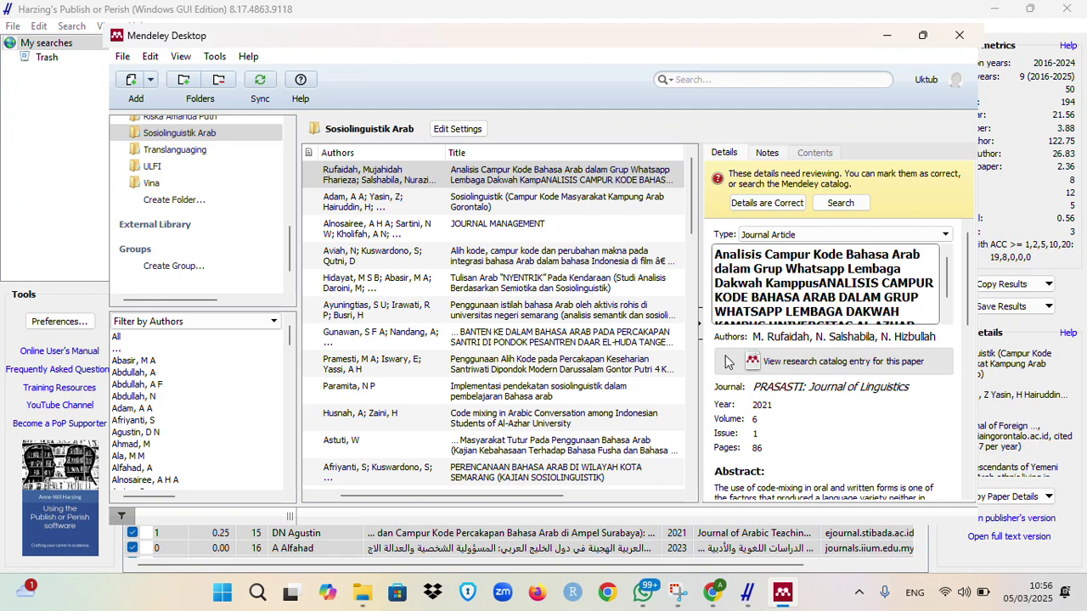
{"action": "key", "text": "BackSpace"}
{"action": "key", "text": "BackSpace"}
{"action": "key", "text": "BackSpace"}
{"action": "type", "text": "u"}
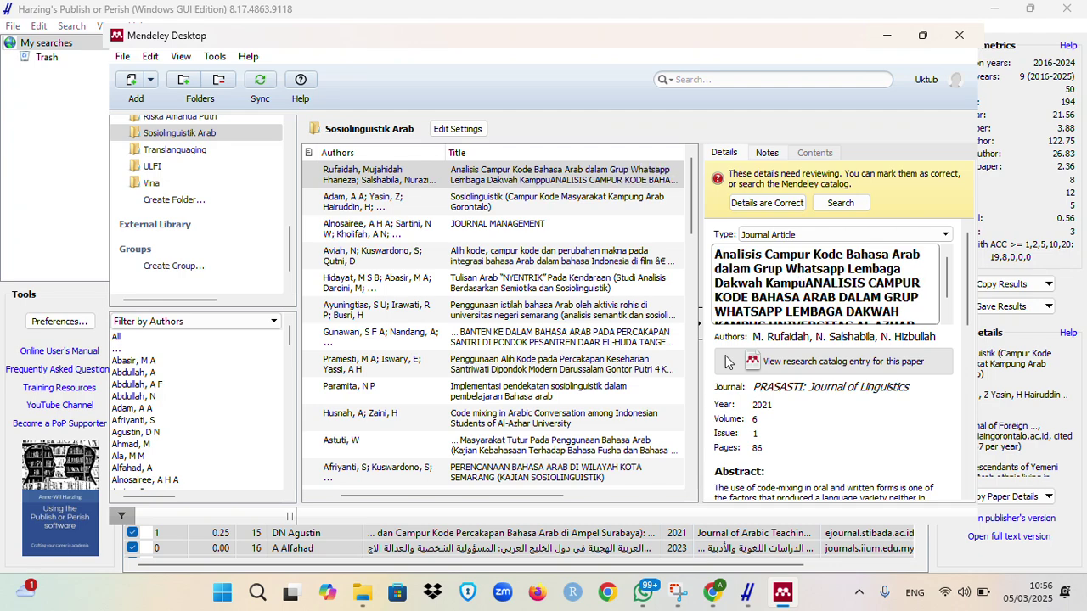
{"action": "type", "text": "s"}
{"action": "key", "text": "ctrl+End"}
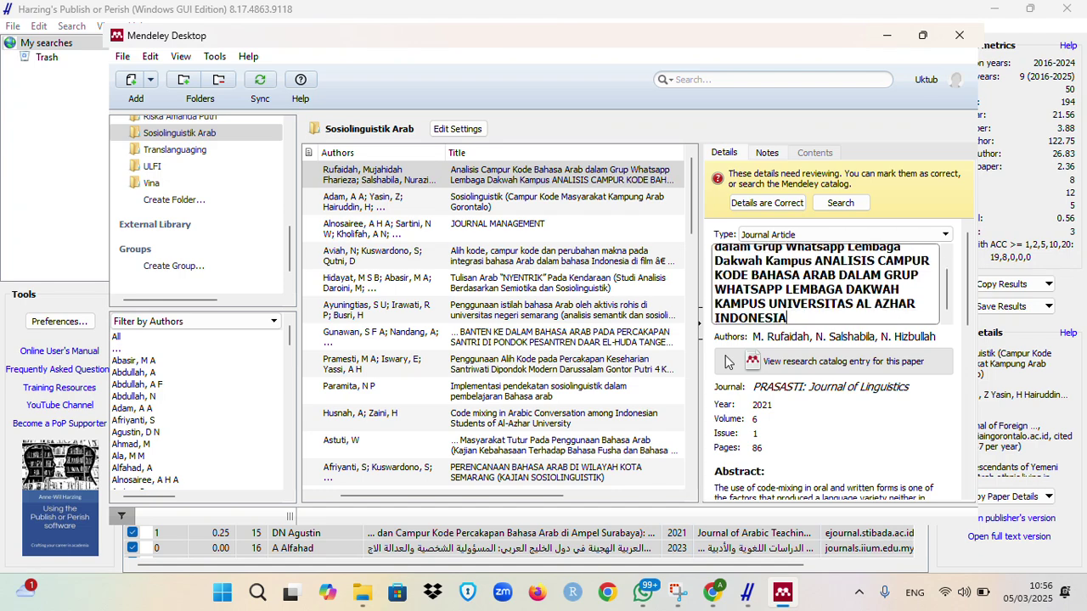
{"action": "type", "text": "Universitas "}
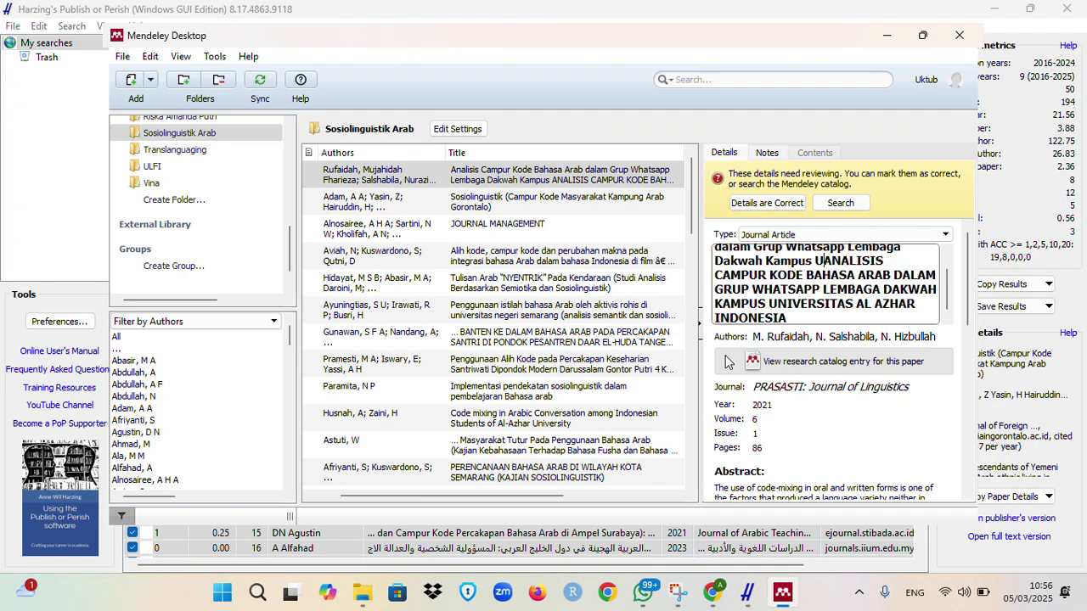
{"action": "type", "text": "Al"}
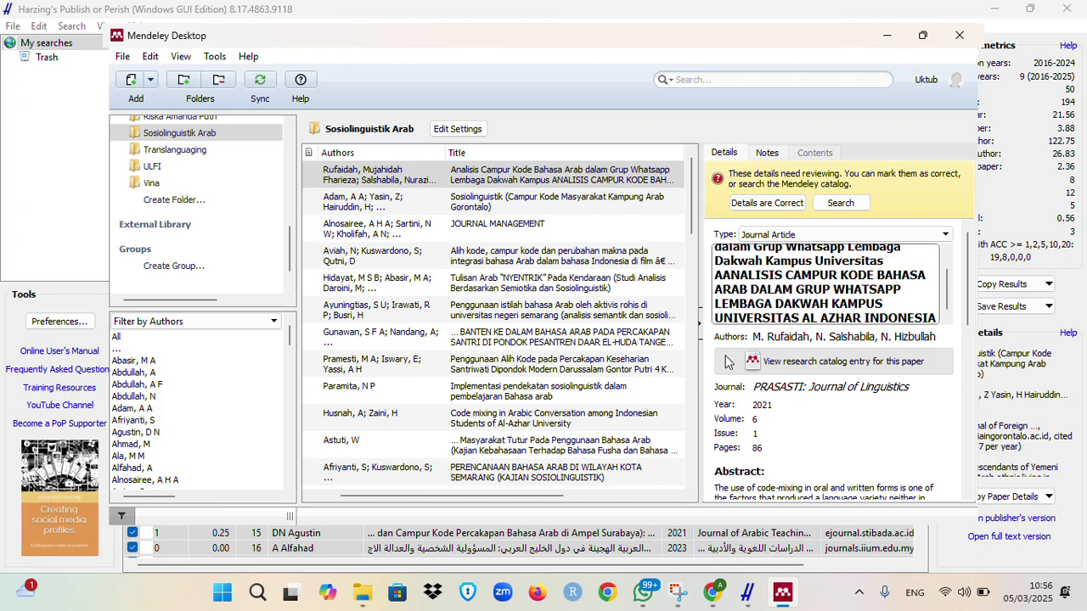
{"action": "type", "text": " Azhar Indone"}
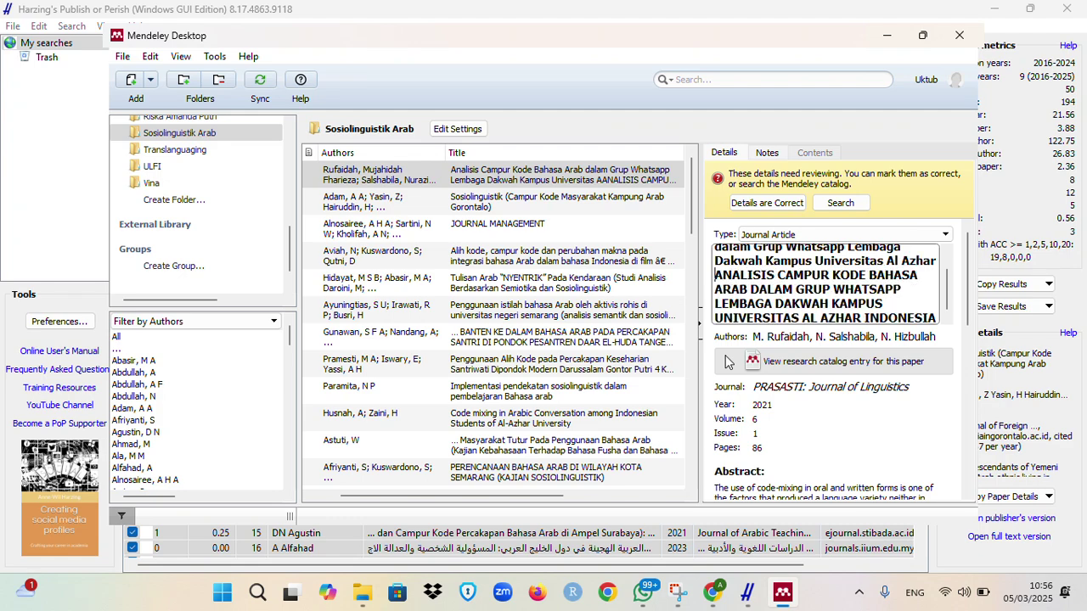
{"action": "type", "text": "sia"}
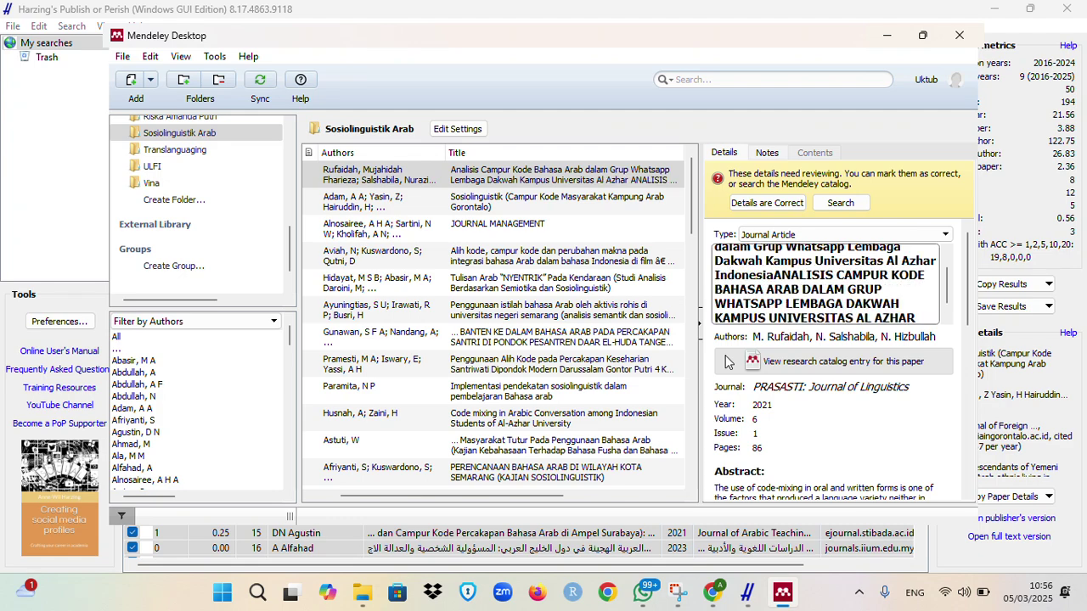
{"action": "key", "text": "ctrl+shift+Right"}
{"action": "key", "text": "ctrl+shift+Right"}
{"action": "key", "text": "ctrl+shift+Right"}
{"action": "key", "text": "ctrl+shift+Right"}
{"action": "key", "text": "ctrl+shift+Right"}
{"action": "key", "text": "ctrl+shift+Right"}
{"action": "key", "text": "ctrl+shift+Right"}
{"action": "key", "text": "ctrl+shift+Right"}
{"action": "key", "text": "ctrl+shift+Right"}
{"action": "key", "text": "ctrl+shift+Right"}
{"action": "key", "text": "ctrl+shift+Right"}
{"action": "key", "text": "ctrl+shift+Right"}
{"action": "key", "text": "ctrl+shift+Right"}
{"action": "key", "text": "ctrl+shift+Right"}
{"action": "key", "text": "ctrl+shift+Right"}
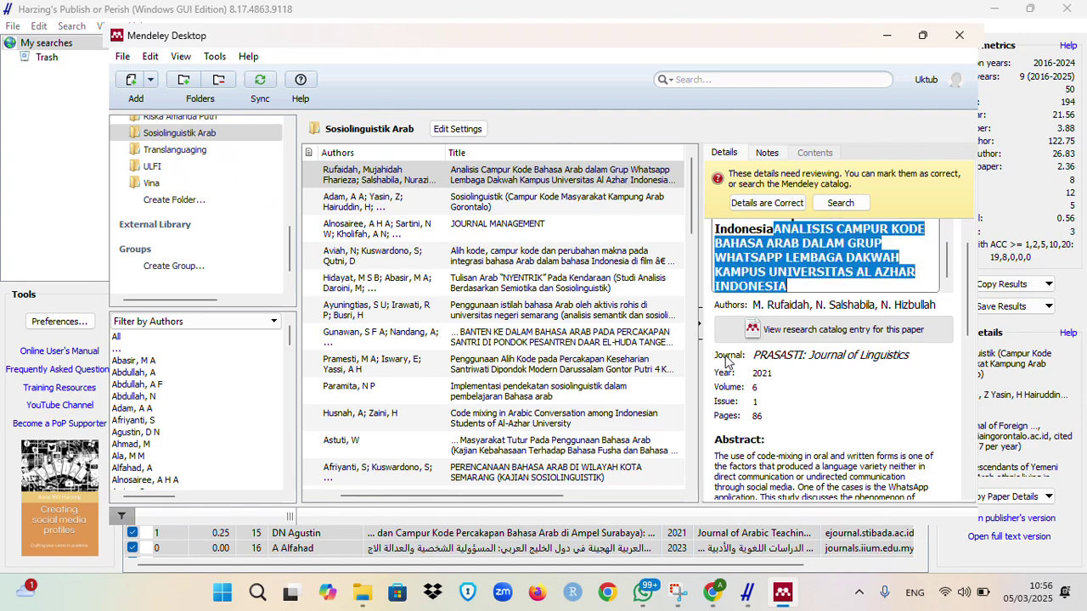
{"action": "key", "text": "BackSpace"}
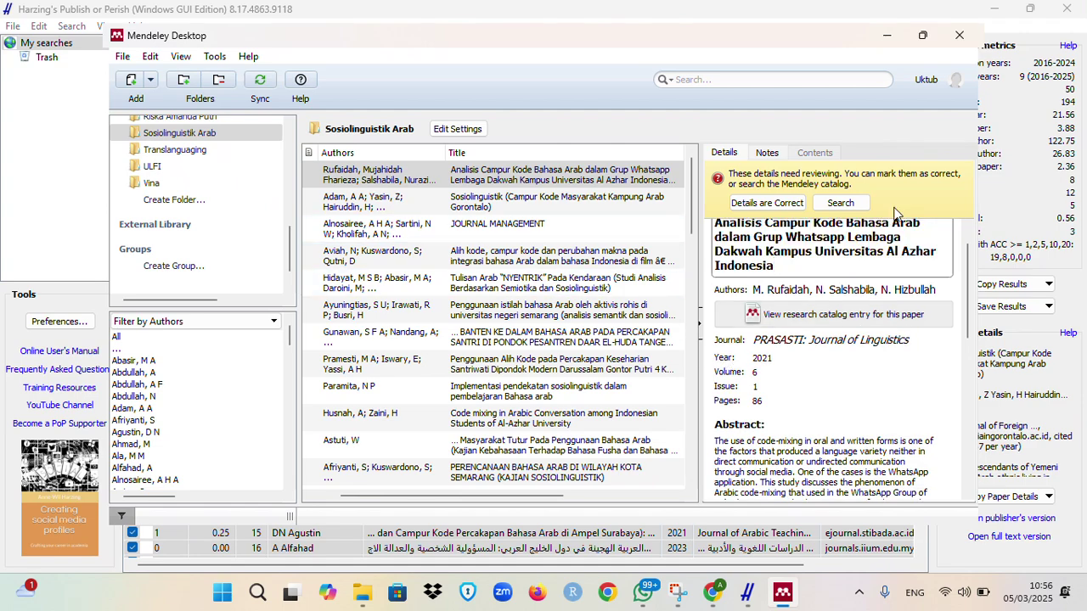
Step: Mark the WhatsApp paper's details as correct and review its authors, journal, year and volume fields
{"action": "left_click", "coordinate": [785, 206]}
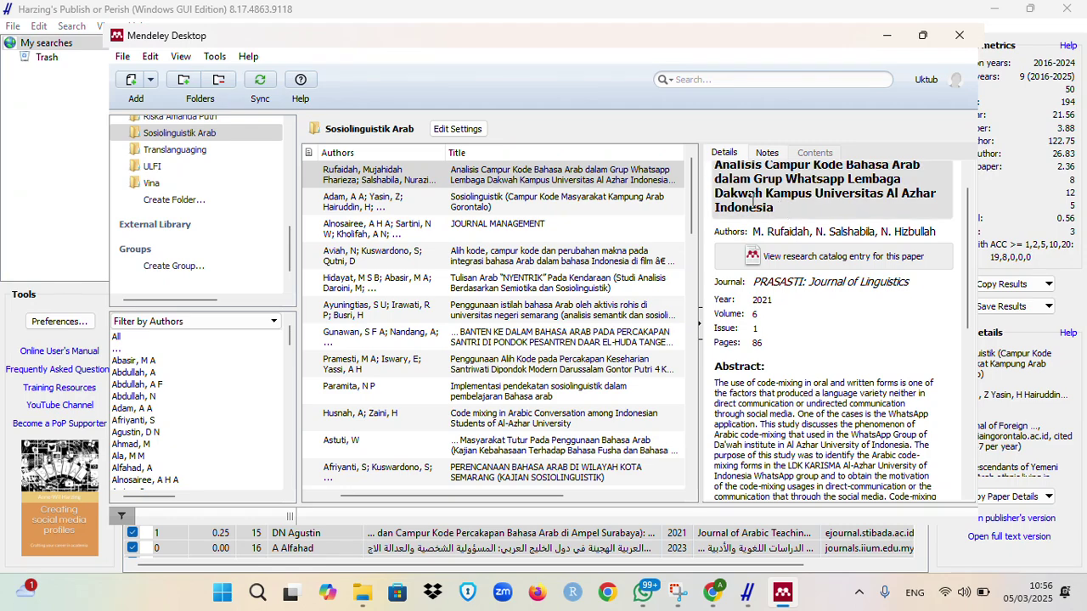
{"action": "left_click", "coordinate": [847, 232]}
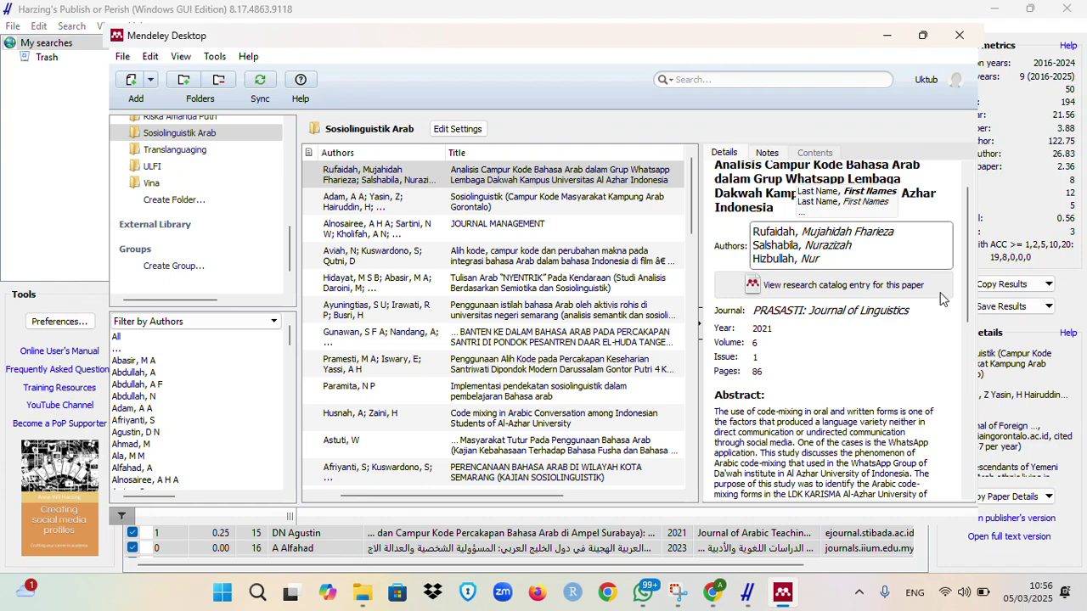
{"action": "left_click_drag", "start_coordinate": [968, 248], "coordinate": [975, 293]}
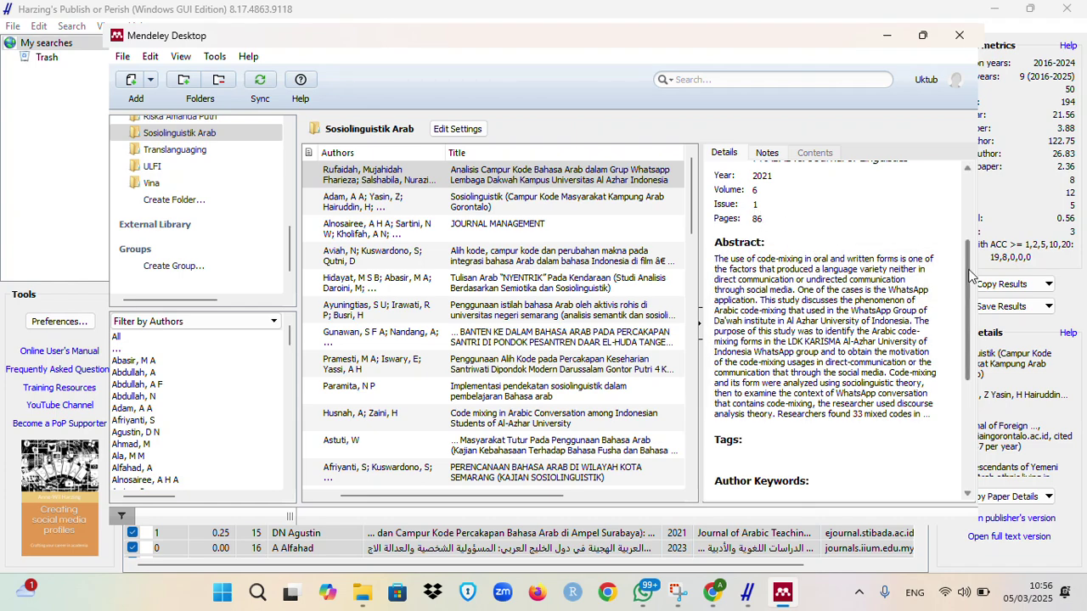
{"action": "left_click_drag", "start_coordinate": [963, 281], "coordinate": [971, 384]}
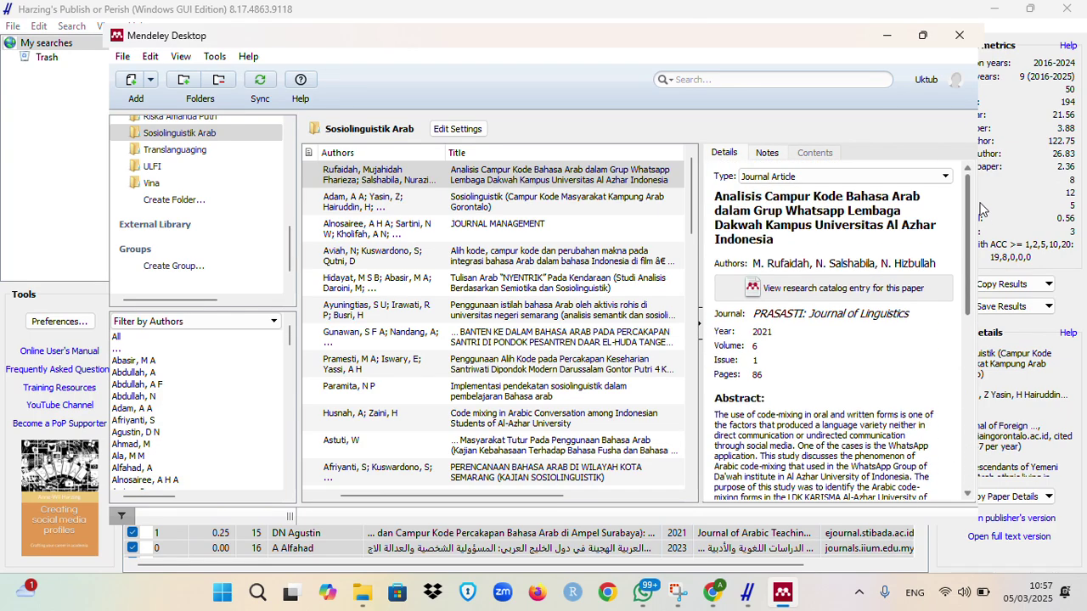
{"action": "left_click", "coordinate": [496, 194]}
{"action": "left_click", "coordinate": [499, 177]}
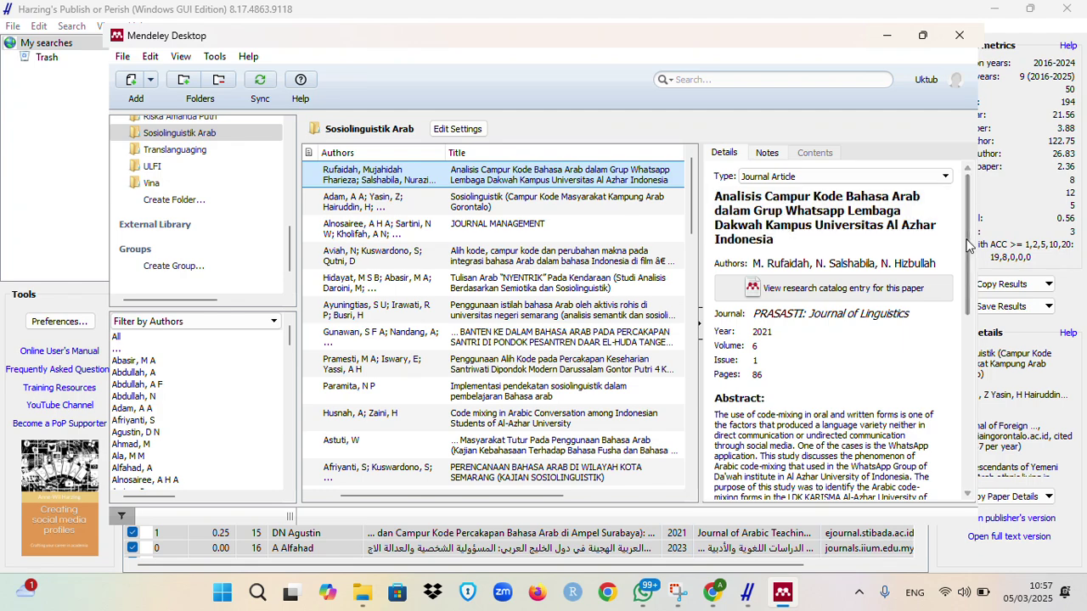
{"action": "left_click_drag", "start_coordinate": [972, 220], "coordinate": [973, 299]}
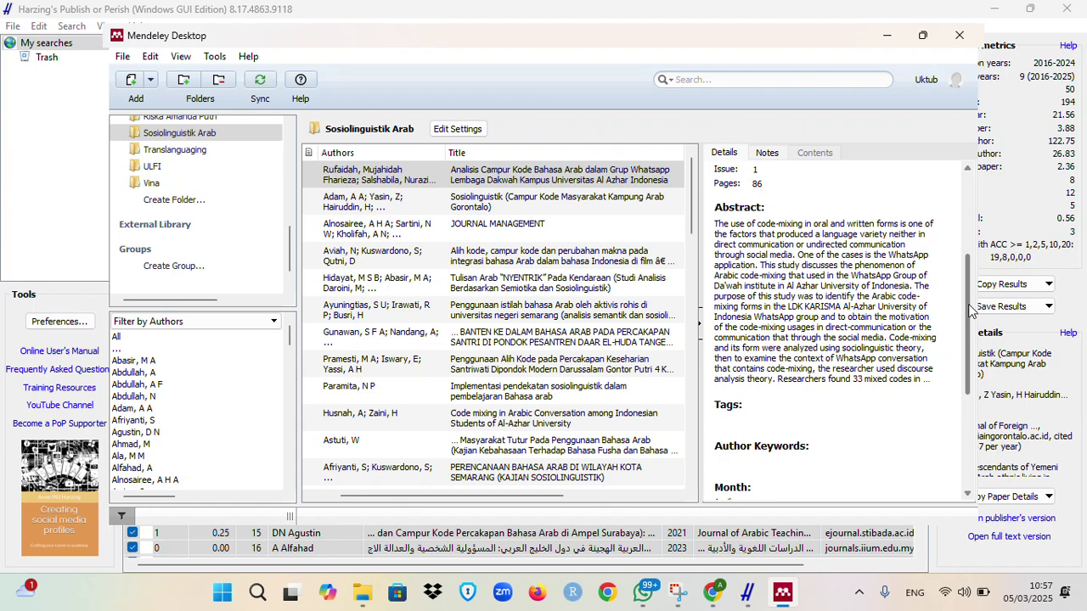
{"action": "left_click_drag", "start_coordinate": [971, 306], "coordinate": [975, 198]}
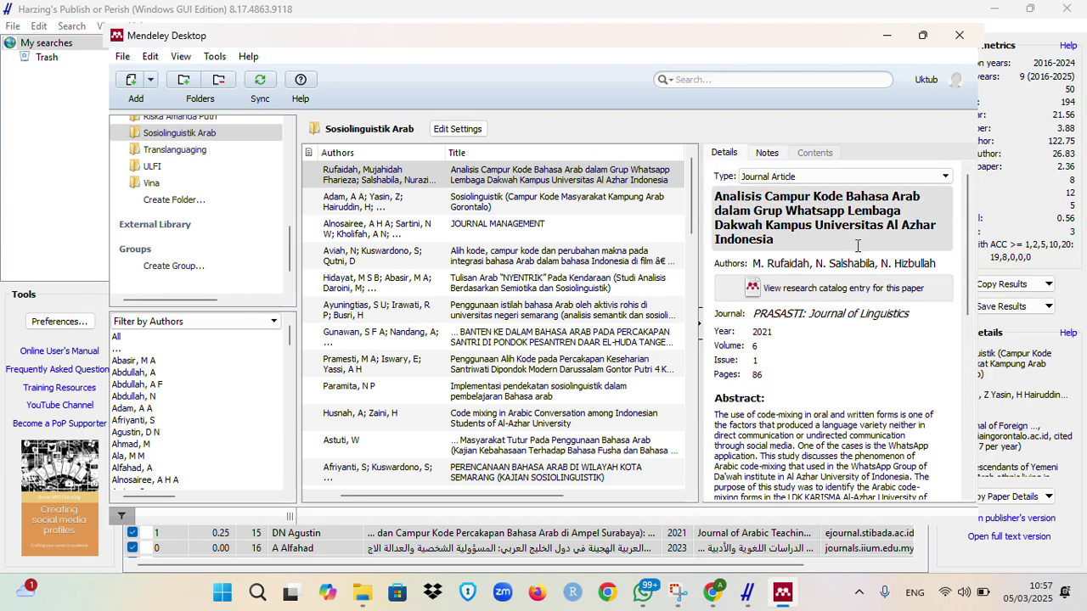
Step: Open the paper's web catalog entry, accept cookies and request its PDF
{"action": "left_click", "coordinate": [845, 290]}
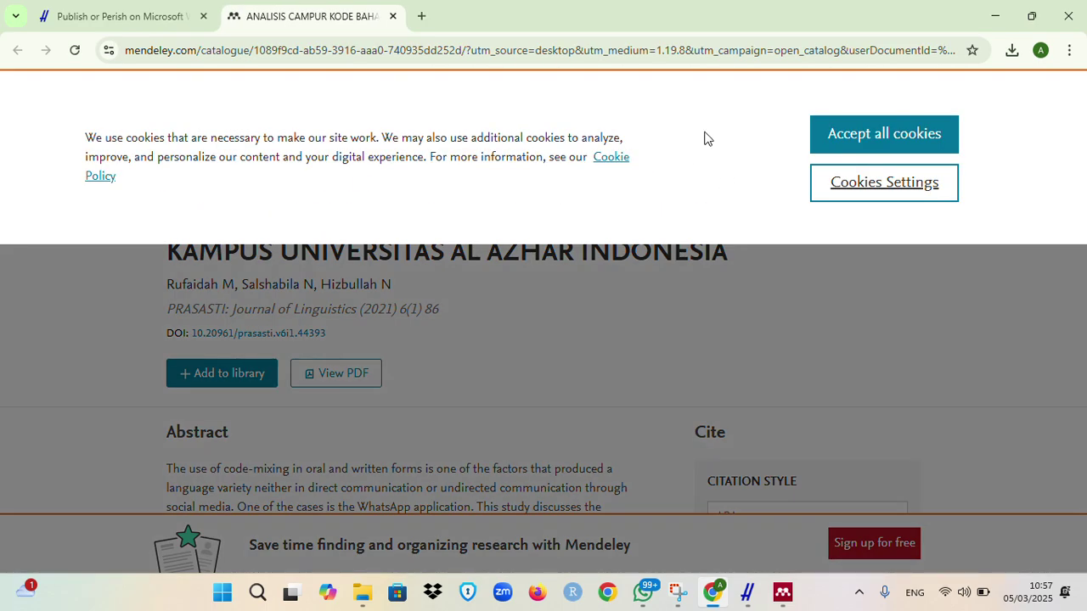
{"action": "left_click", "coordinate": [892, 139]}
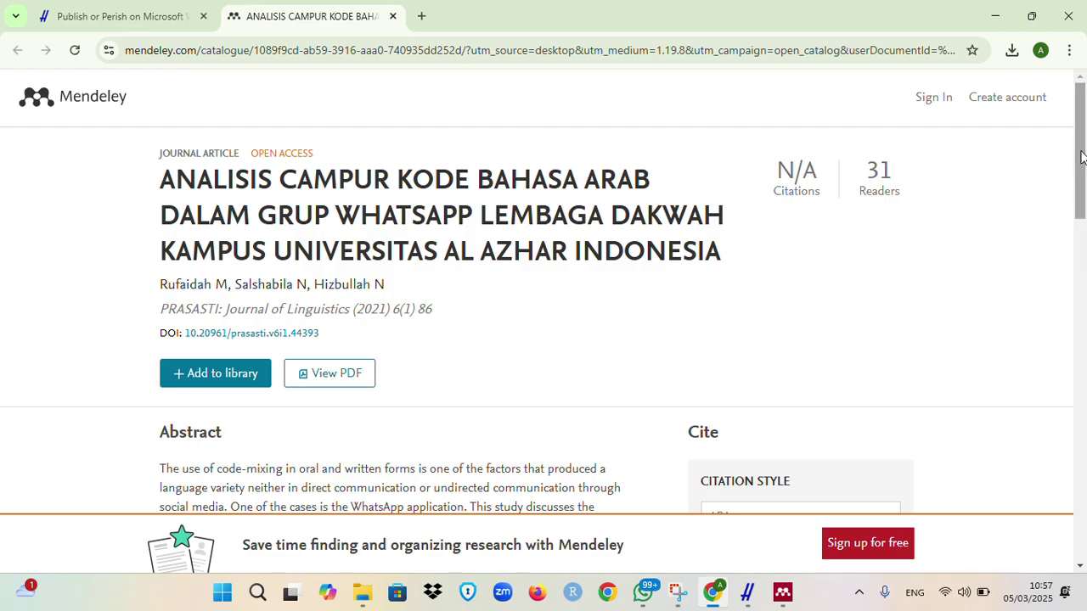
{"action": "left_click_drag", "start_coordinate": [1083, 153], "coordinate": [1083, 113]}
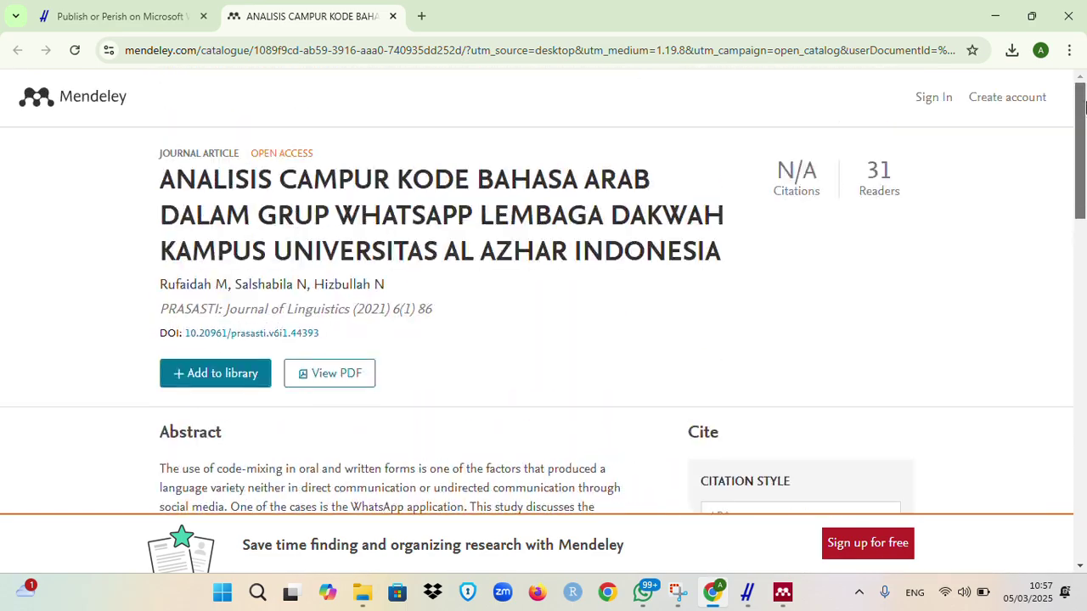
{"action": "left_click", "coordinate": [338, 374]}
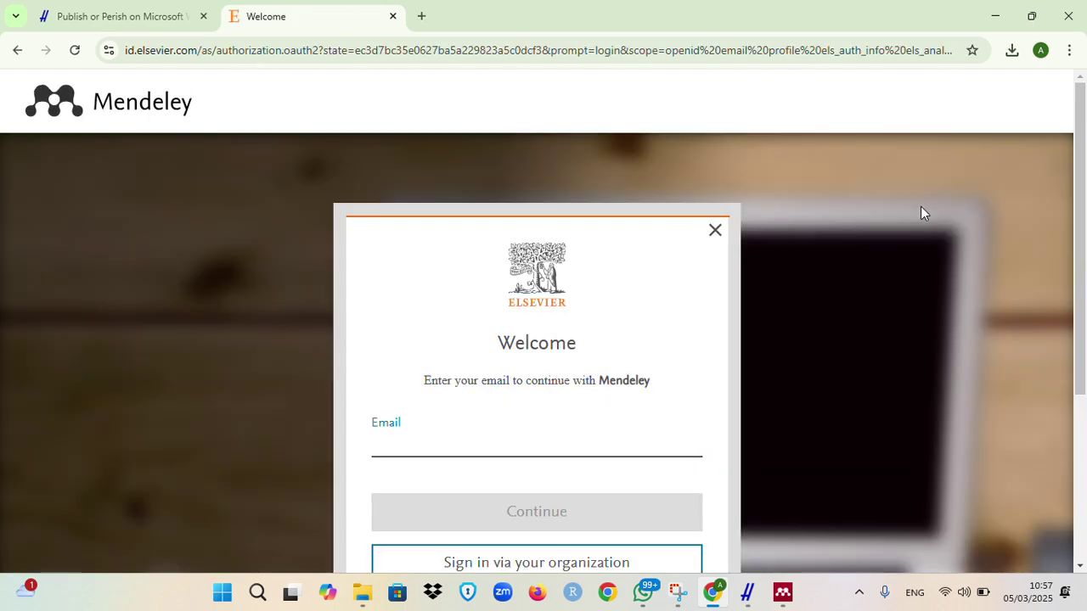
{"action": "mouse_move", "coordinate": [1082, 146]}
{"action": "left_mouse_down"}
{"action": "mouse_move", "coordinate": [1085, 308]}
{"action": "mouse_move", "coordinate": [1083, 145]}
{"action": "left_mouse_up"}
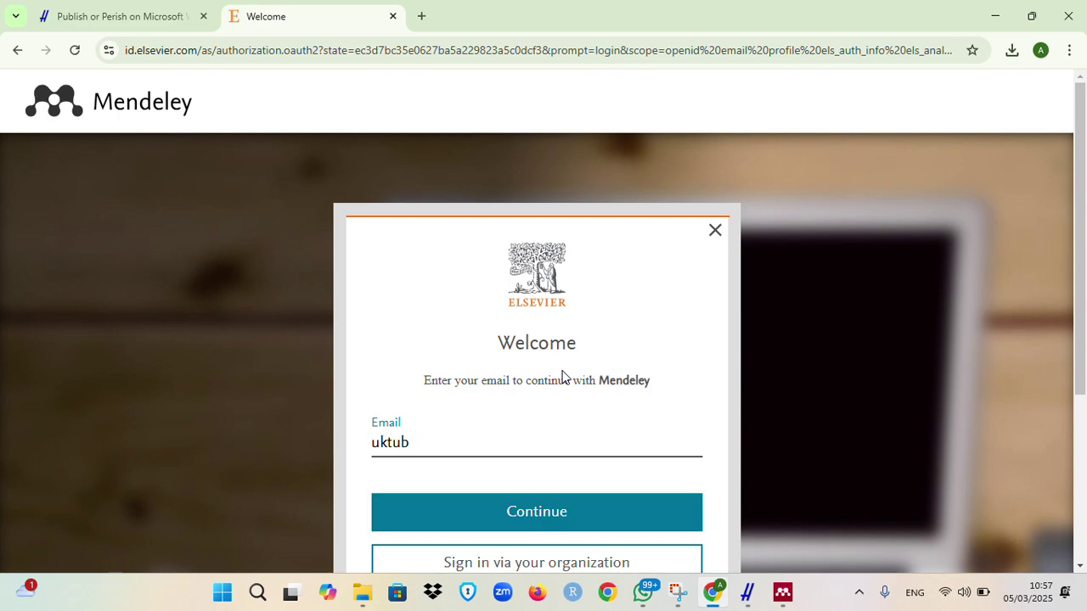
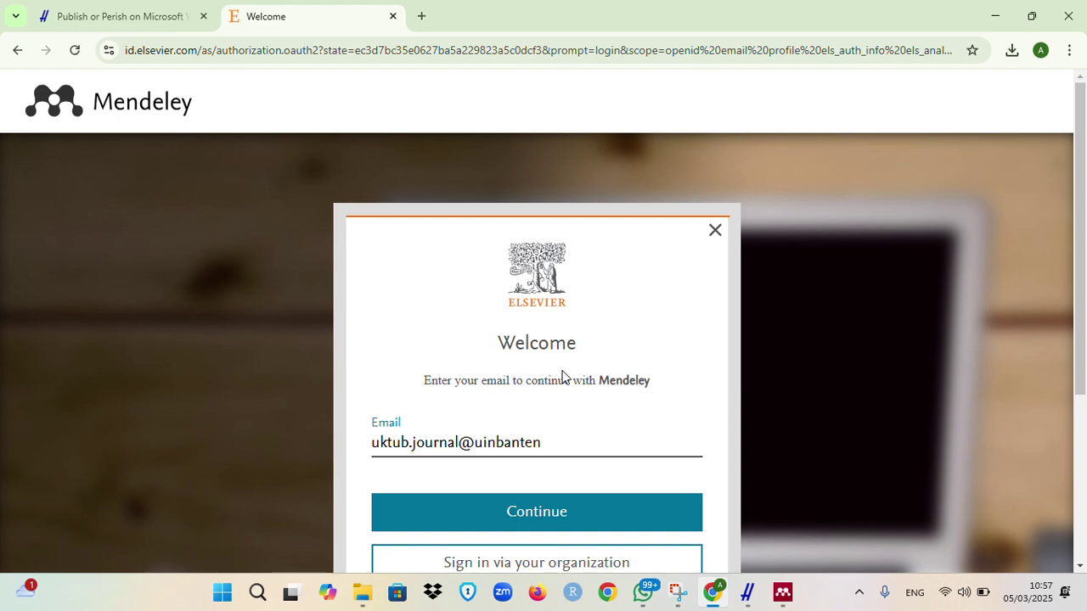
Step: Sign in to Mendeley Web with the account e-mail and password
{"action": "left_click", "coordinate": [550, 524]}
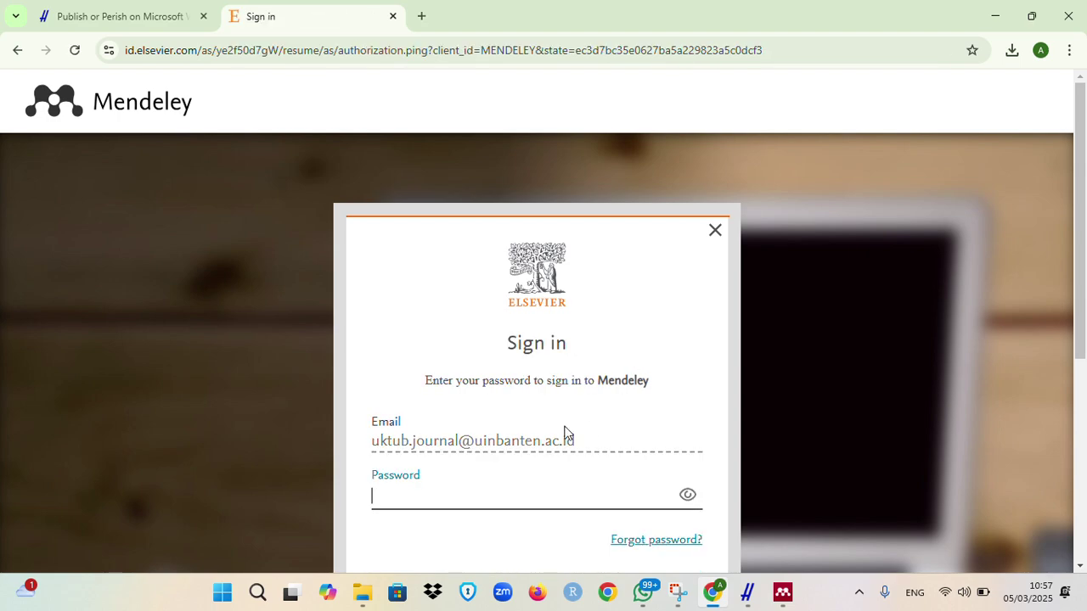
{"action": "type", "text": "•••••••"}
{"action": "scroll", "coordinate": [896, 335], "scroll_direction": "down", "scroll_amount": 2}
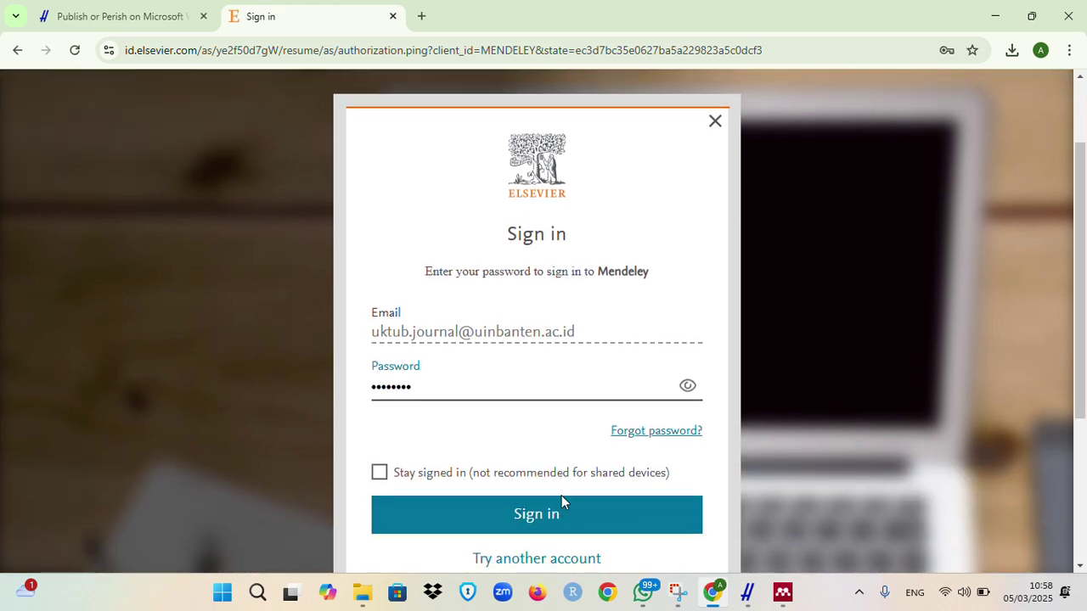
{"action": "left_click", "coordinate": [540, 519]}
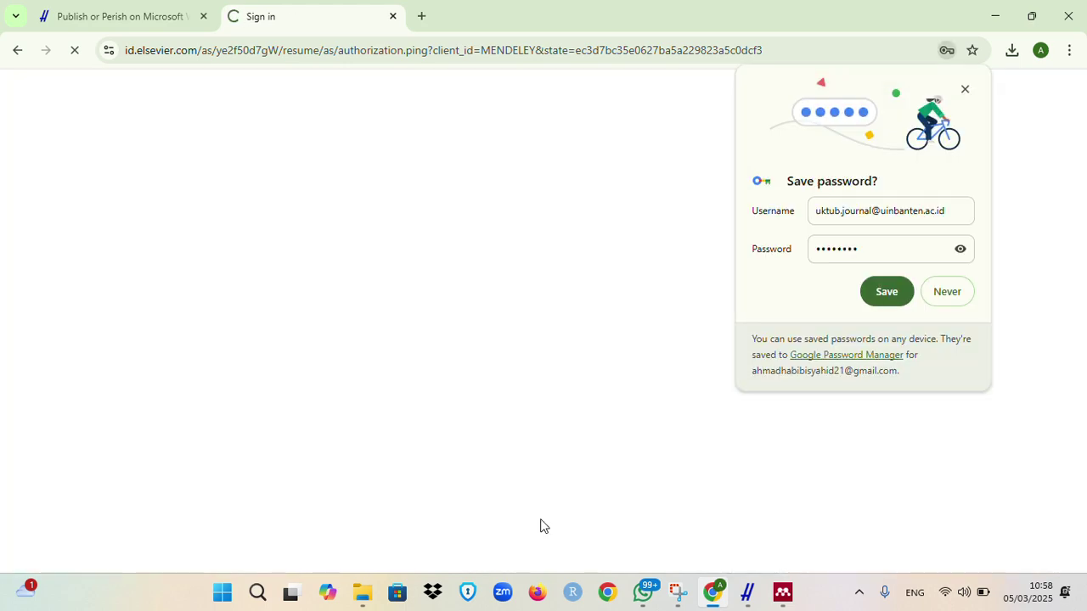
Step: Decline saving the password and try the catalogue's PDF link, which gives a blank download page
{"action": "left_click", "coordinate": [948, 291]}
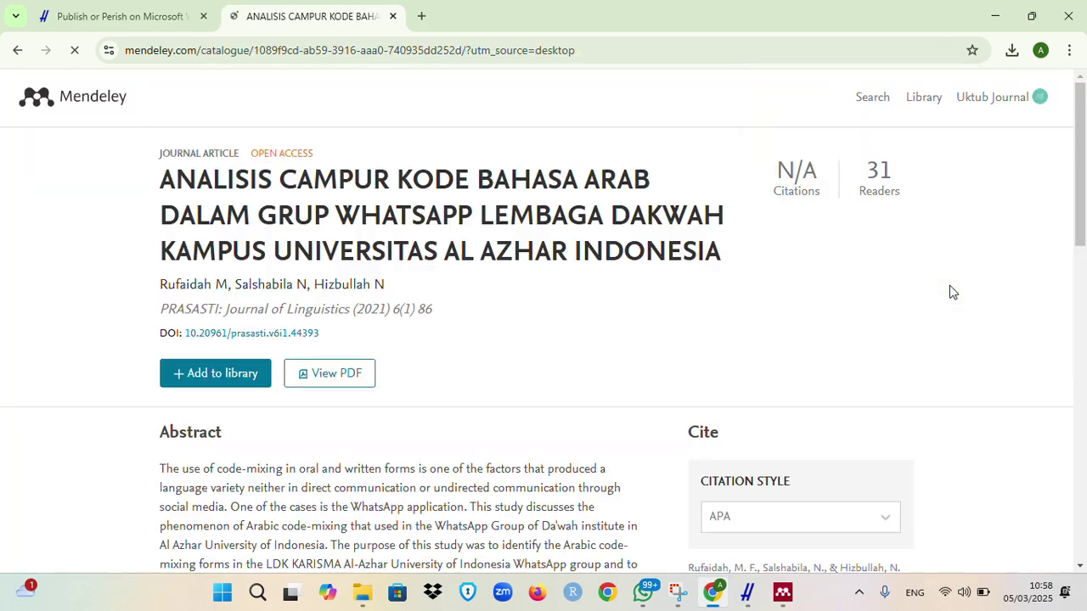
{"action": "left_click", "coordinate": [309, 383]}
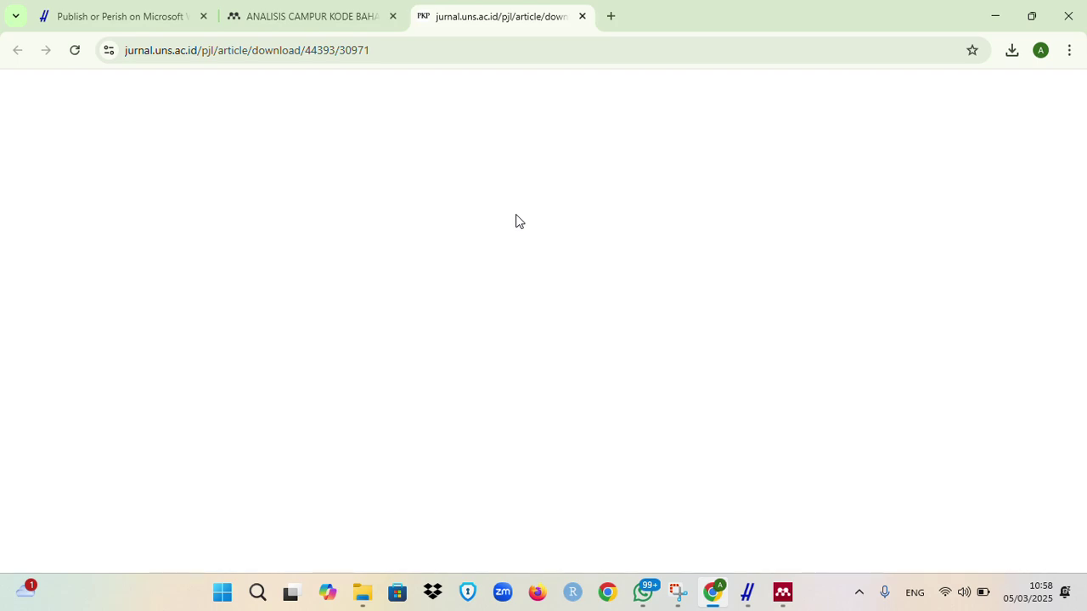
{"action": "left_click", "coordinate": [376, 50]}
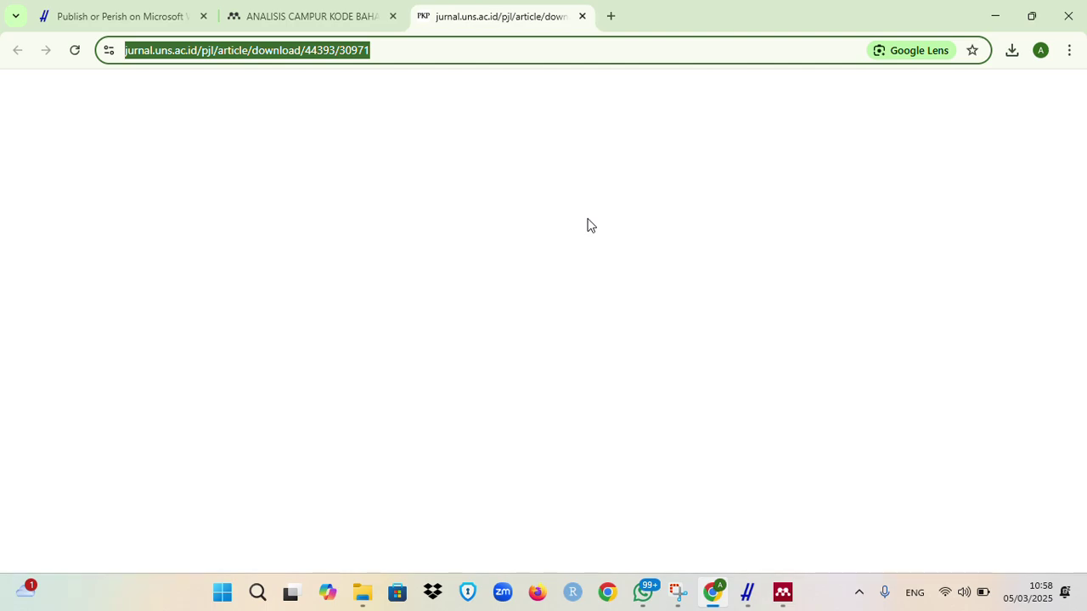
{"action": "left_click", "coordinate": [558, 212]}
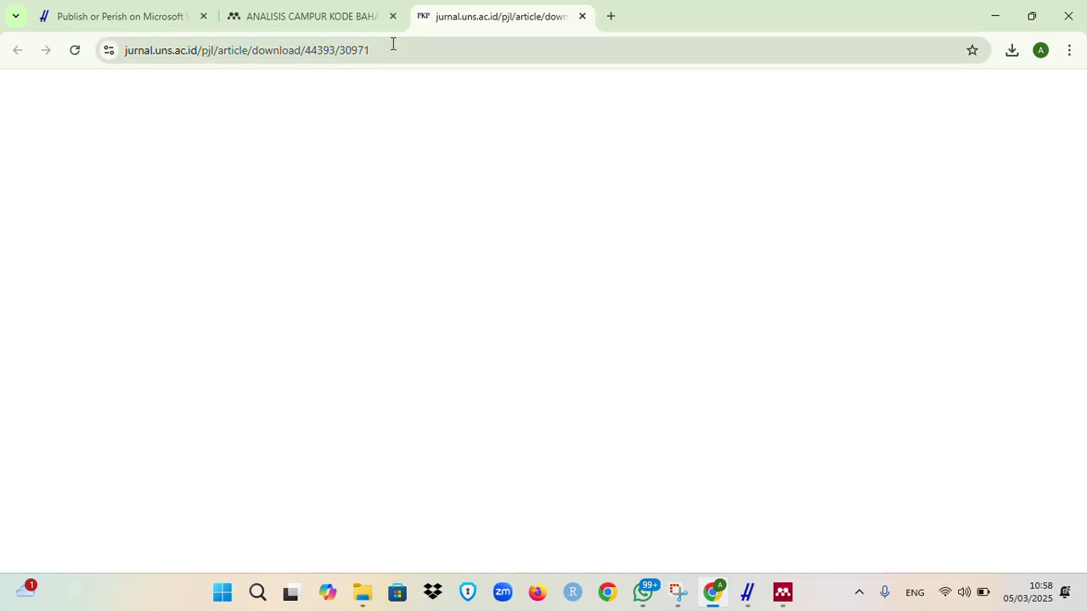
{"action": "left_click", "coordinate": [325, 19]}
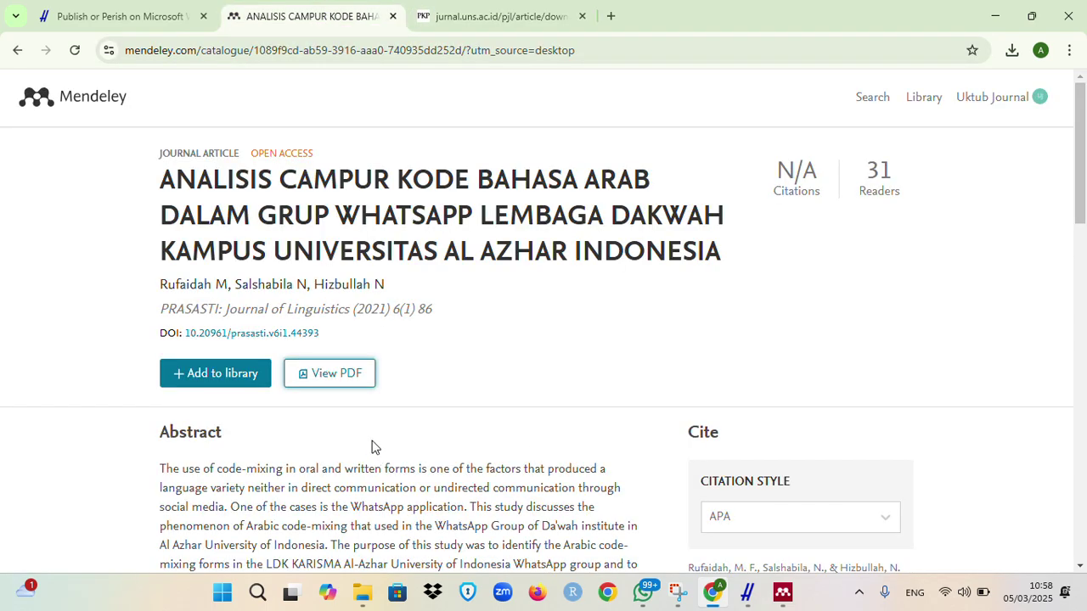
Step: Open the article's DOI link in a new tab showing the Prasasti journal page
{"action": "right_click", "coordinate": [281, 340]}
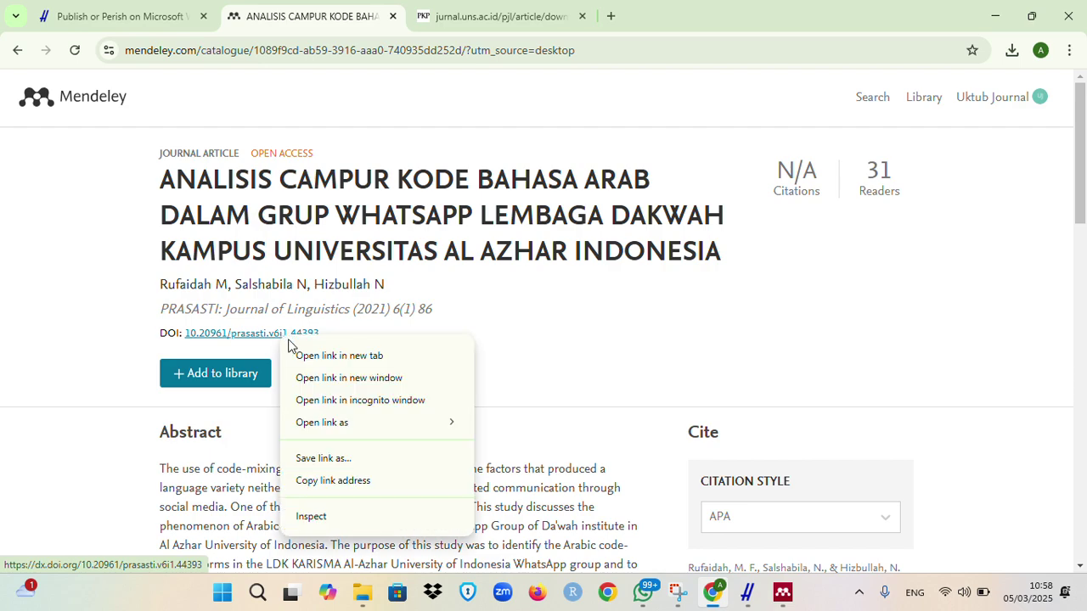
{"action": "left_click", "coordinate": [317, 355]}
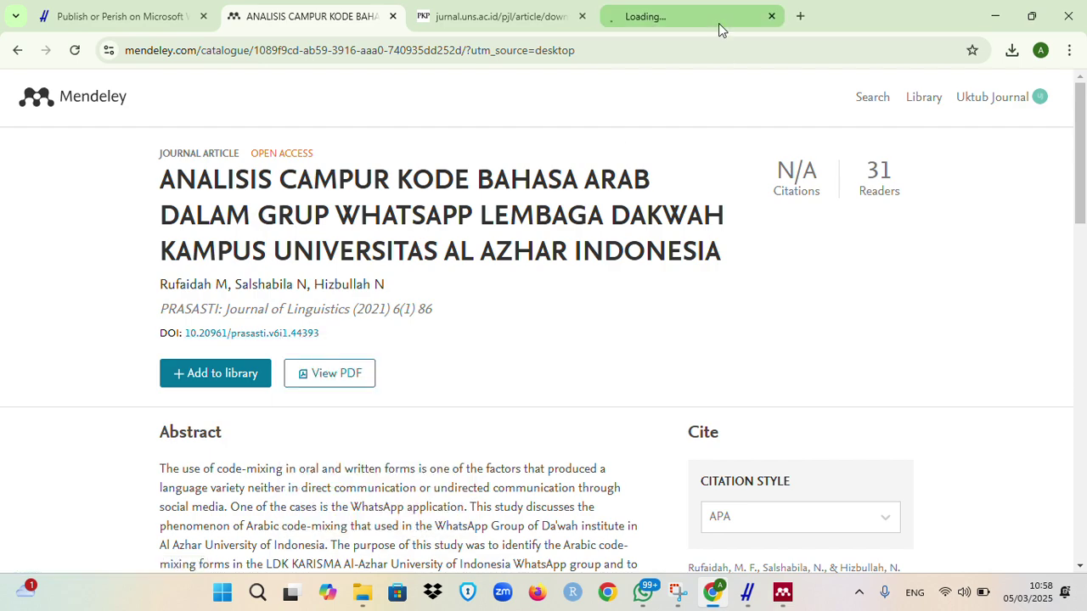
{"action": "left_click", "coordinate": [718, 23]}
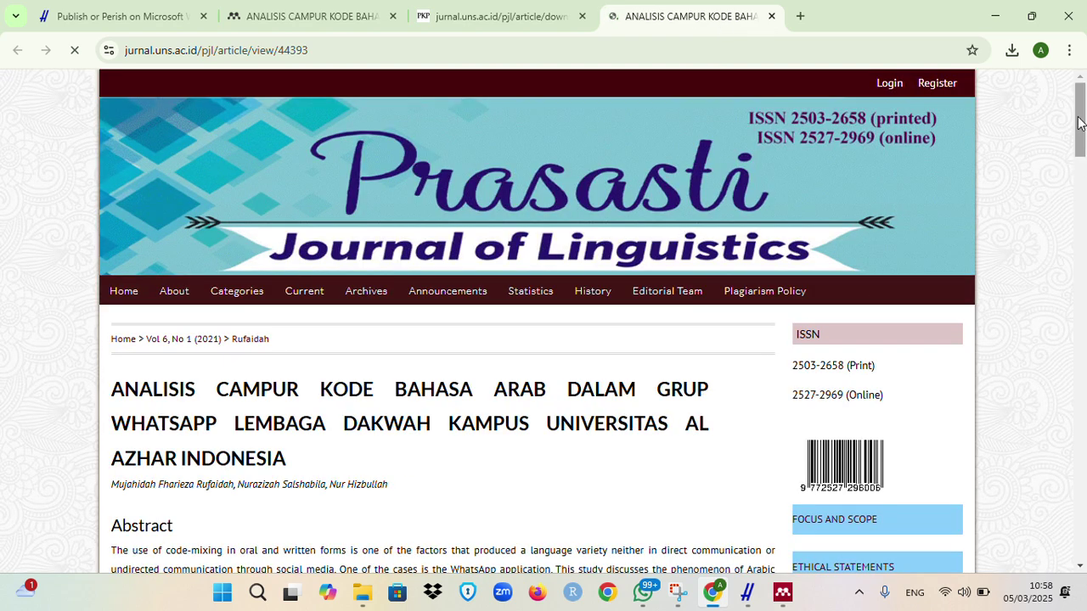
{"action": "left_click", "coordinate": [1086, 165]}
{"action": "left_click_drag", "start_coordinate": [1085, 195], "coordinate": [1084, 191]}
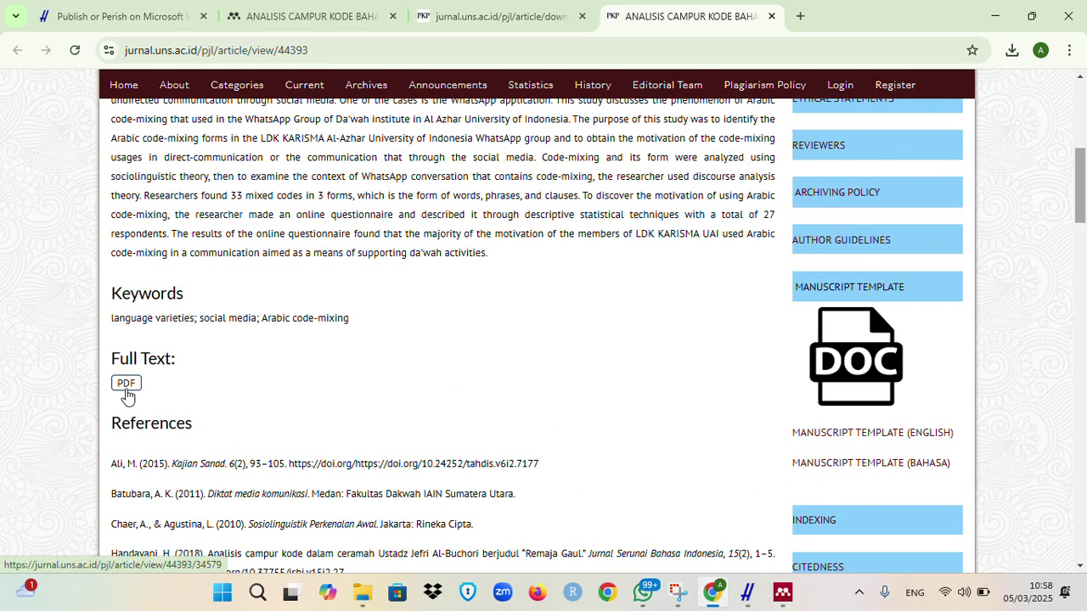
{"action": "left_click", "coordinate": [318, 10]}
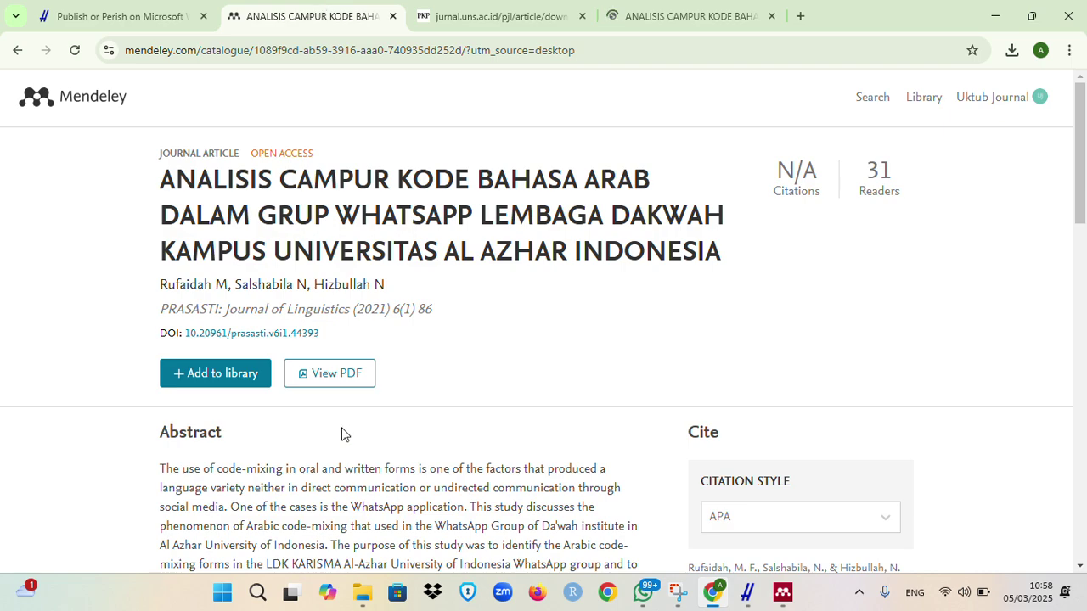
{"action": "left_click", "coordinate": [439, 30]}
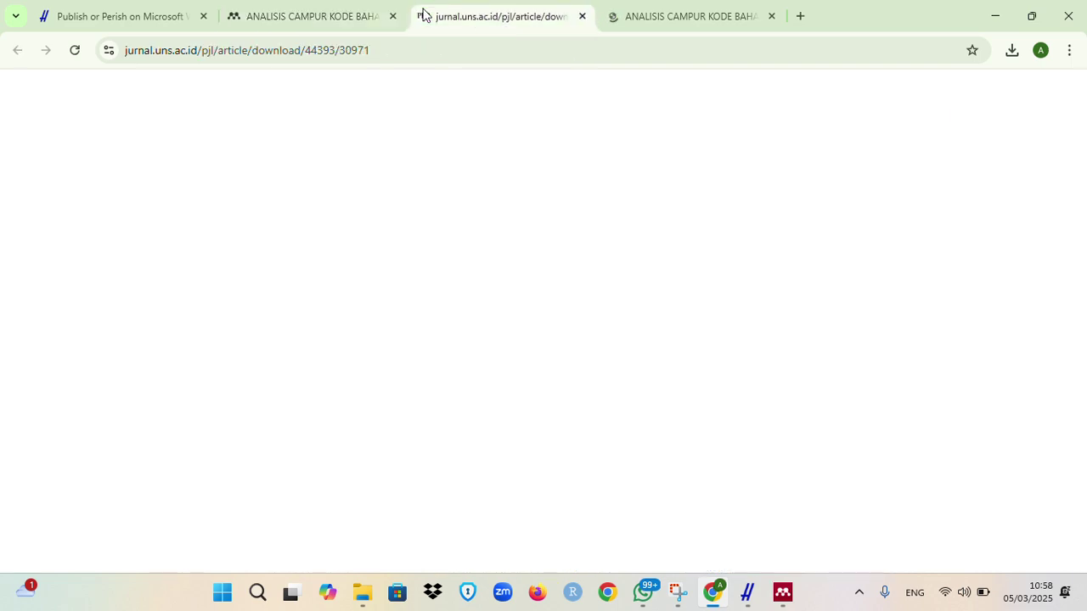
{"action": "left_click", "coordinate": [711, 16]}
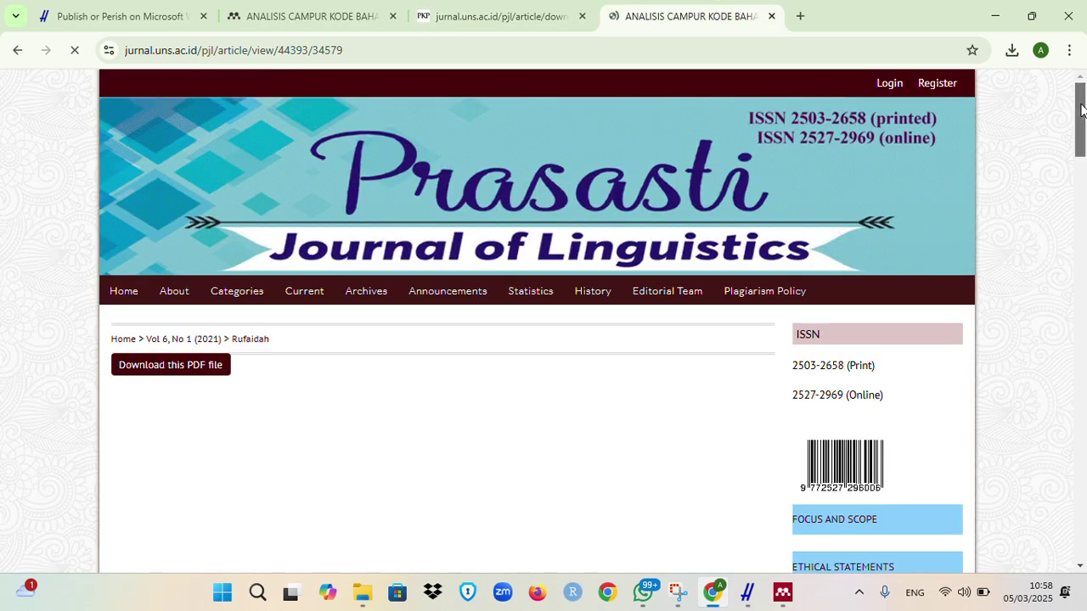
{"action": "mouse_move", "coordinate": [1079, 120]}
{"action": "left_mouse_down"}
{"action": "mouse_move", "coordinate": [1084, 163]}
{"action": "mouse_move", "coordinate": [1082, 112]}
{"action": "left_mouse_up"}
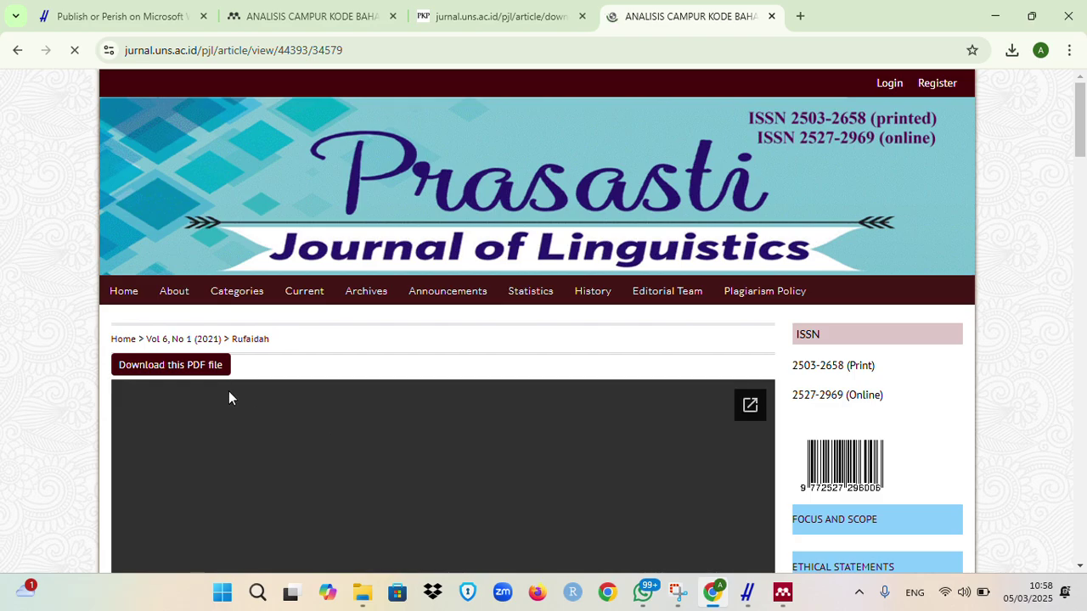
{"action": "left_click_drag", "start_coordinate": [1081, 115], "coordinate": [1084, 148]}
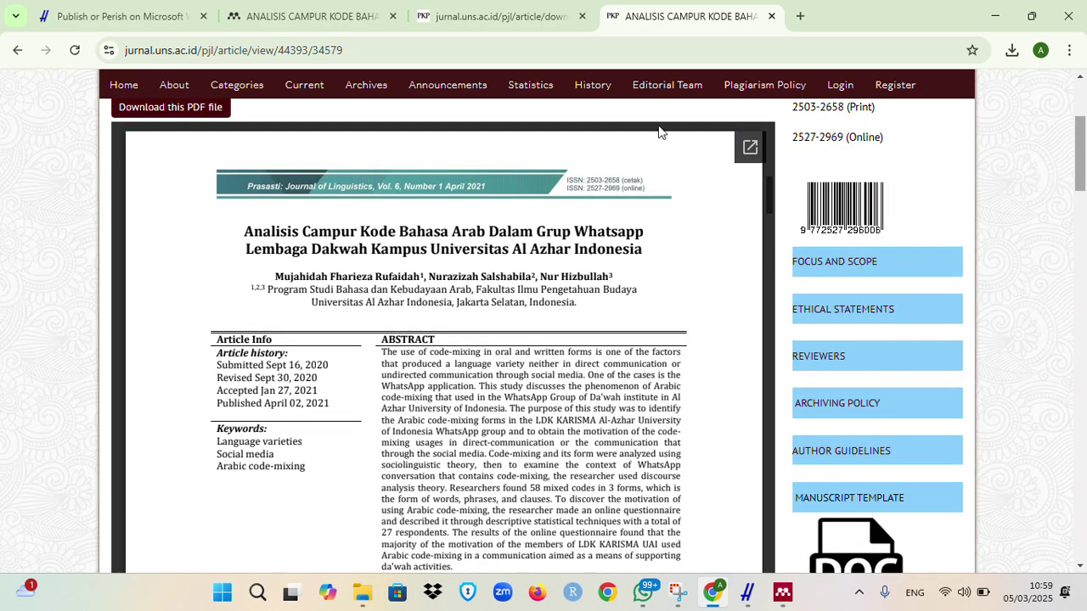
{"action": "left_click", "coordinate": [198, 106]}
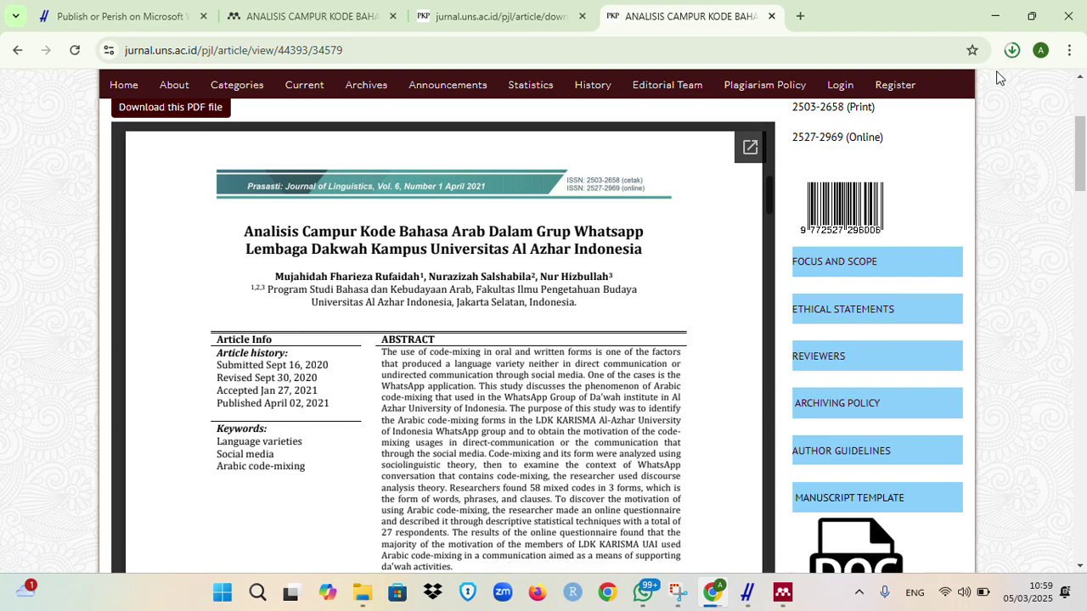
{"action": "left_click", "coordinate": [782, 592]}
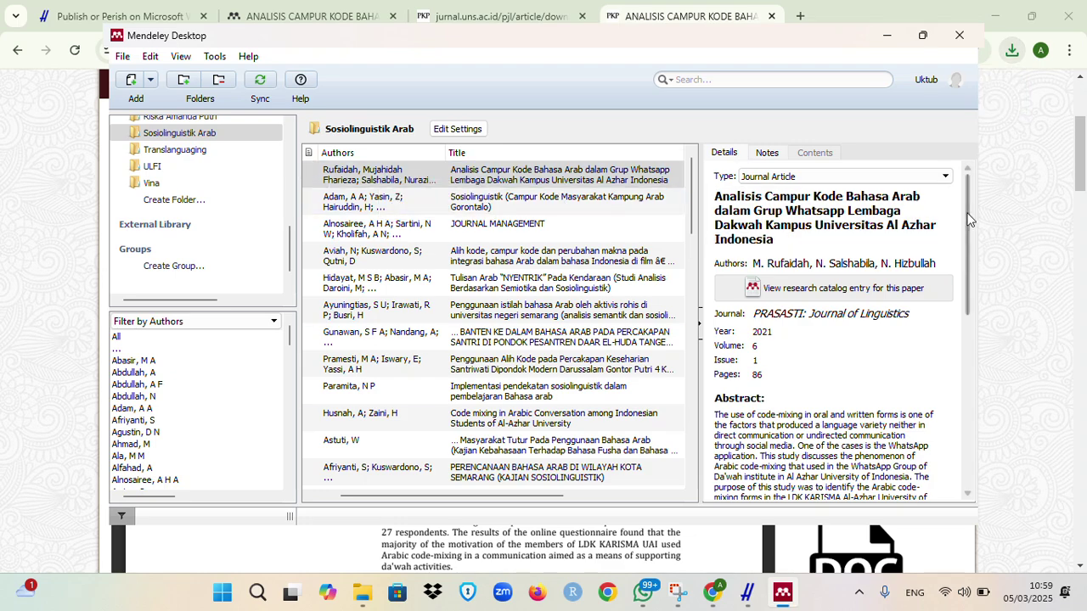
{"action": "left_click_drag", "start_coordinate": [968, 219], "coordinate": [983, 394]}
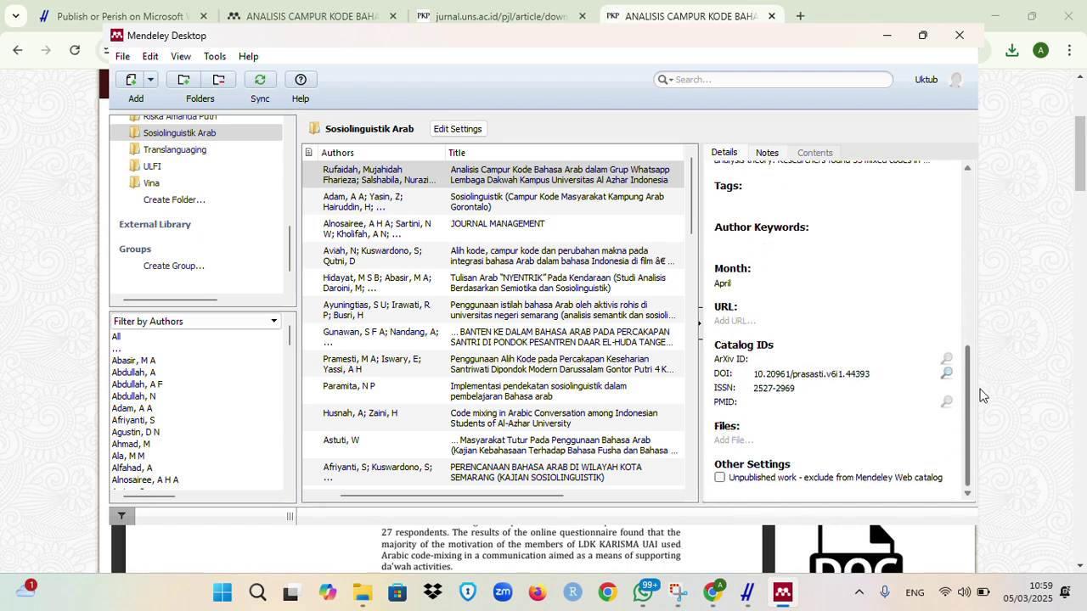
{"action": "left_click", "coordinate": [736, 441]}
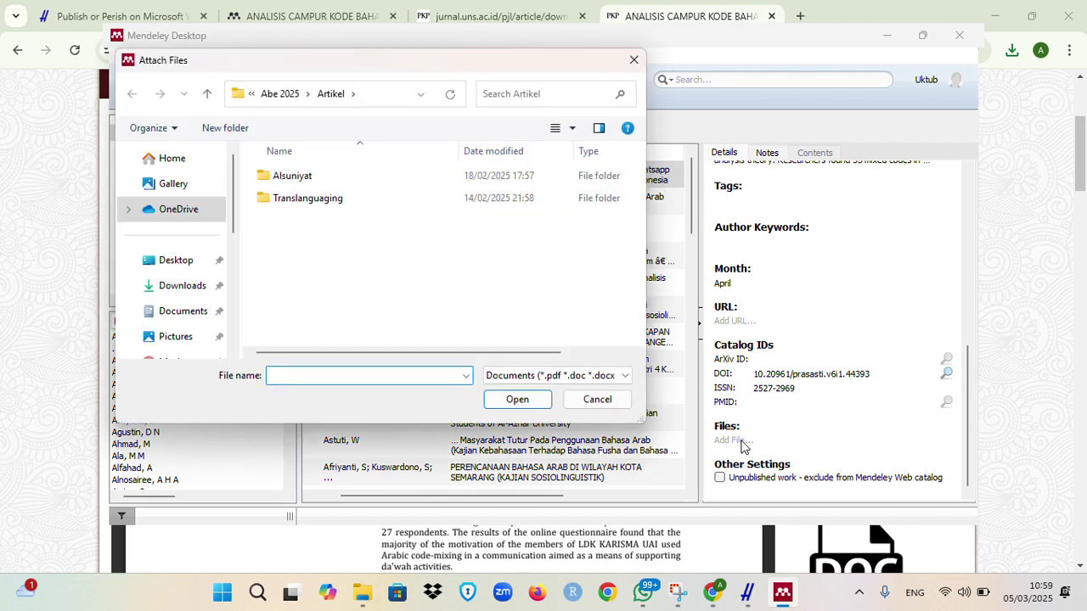
{"action": "left_click", "coordinate": [178, 291]}
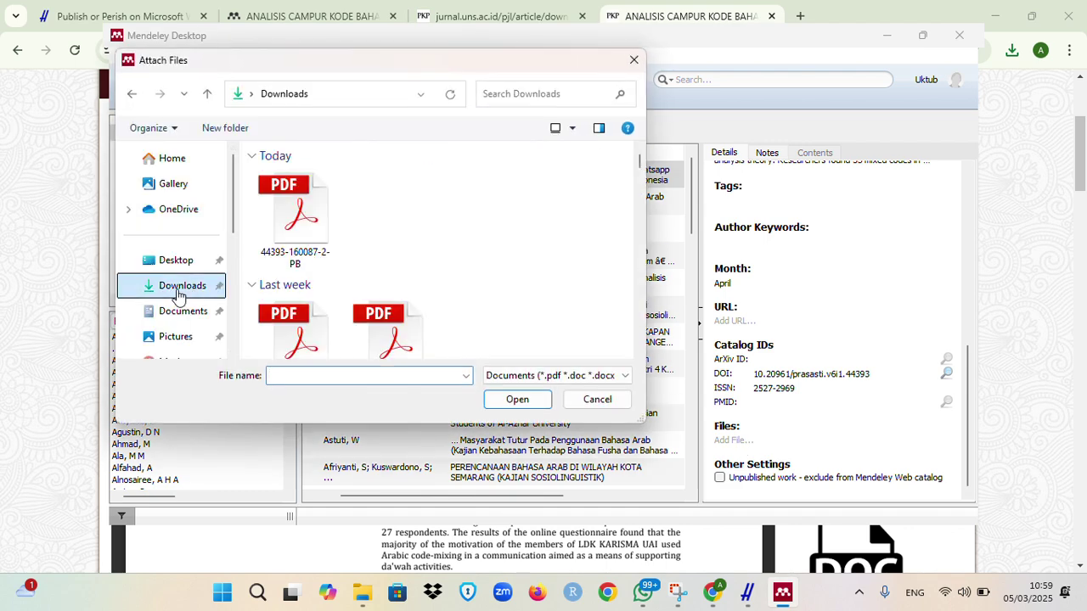
{"action": "left_click", "coordinate": [296, 219]}
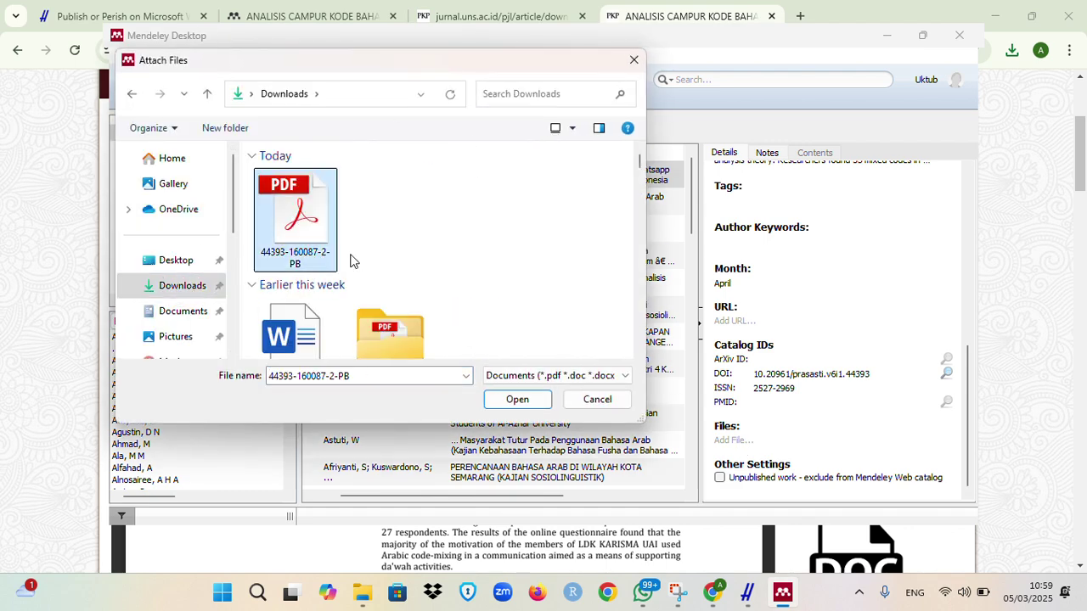
{"action": "left_click", "coordinate": [518, 399]}
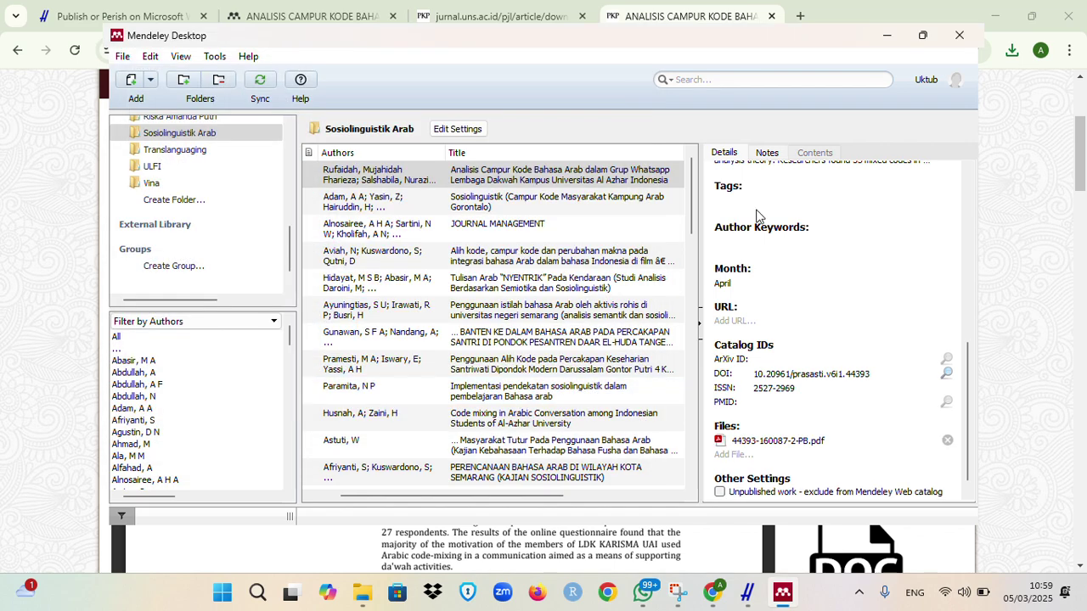
Step: Open the attached PDF in Mendeley's reader
{"action": "left_click", "coordinate": [328, 175]}
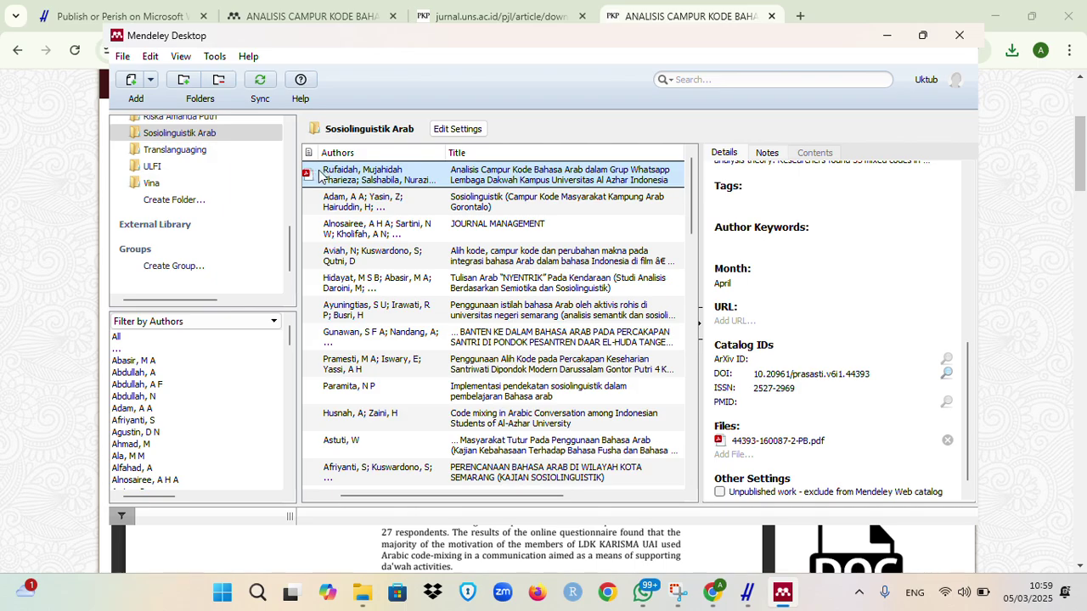
{"action": "left_click", "coordinate": [306, 175]}
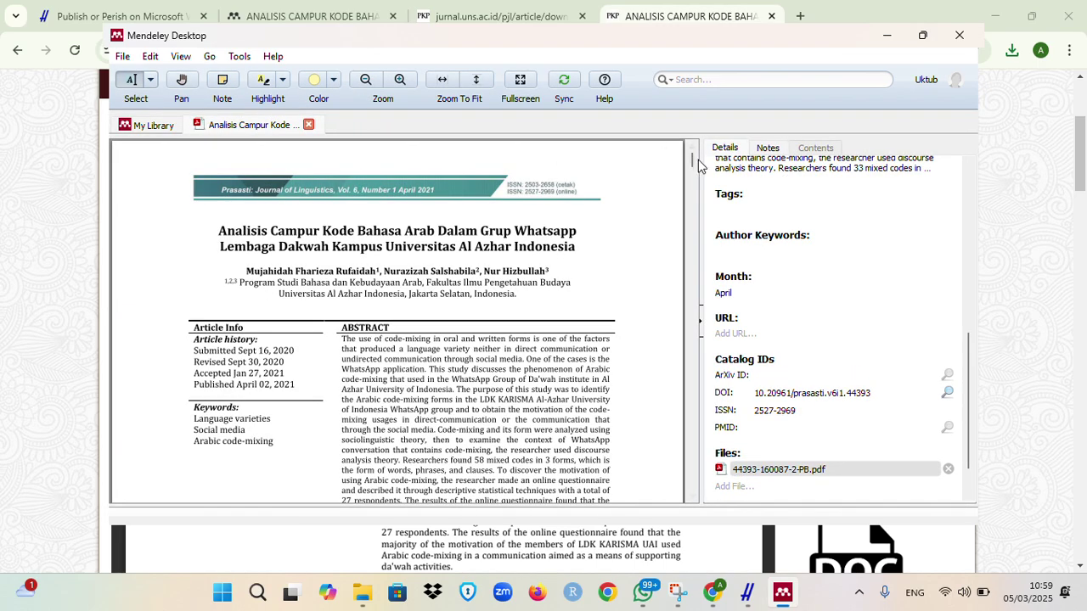
{"action": "left_click_drag", "start_coordinate": [692, 167], "coordinate": [690, 123]}
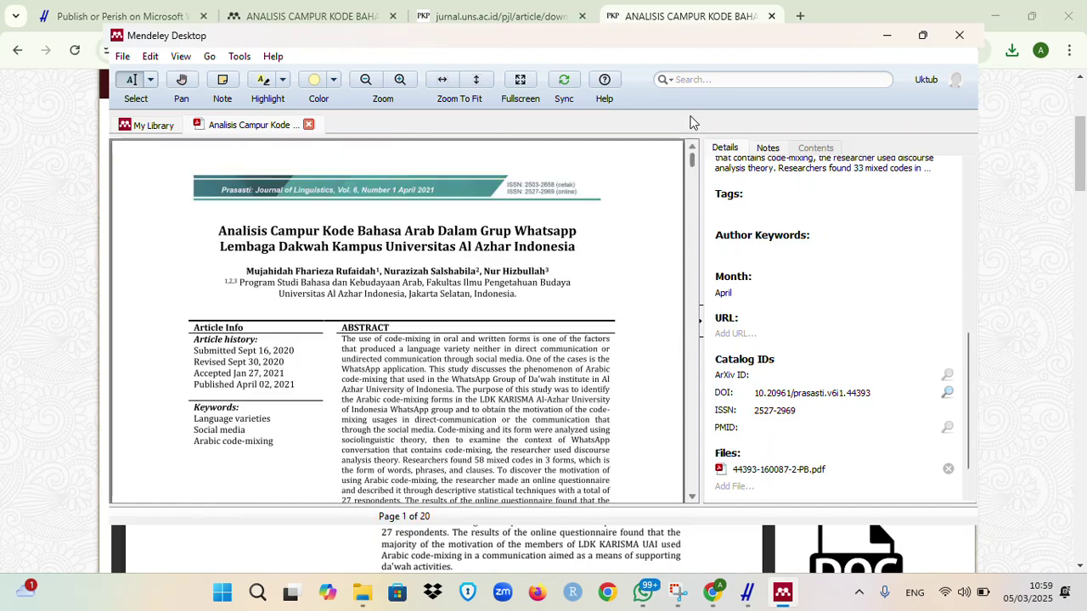
Step: Go back to My Library and show the JOURNAL MANAGEMENT entry's details from the top
{"action": "left_click", "coordinate": [149, 124]}
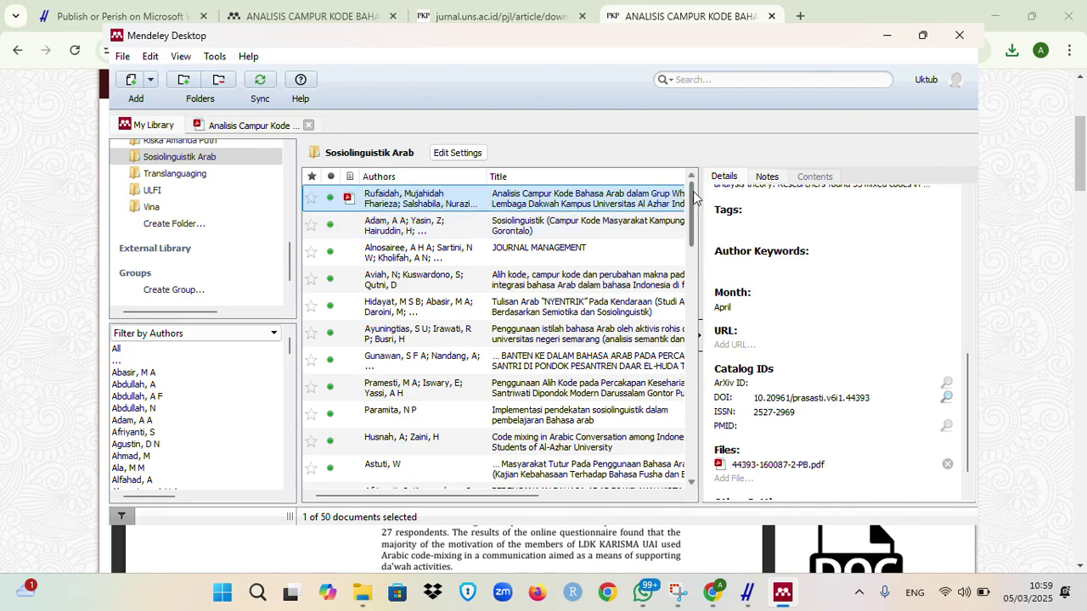
{"action": "left_click_drag", "start_coordinate": [692, 200], "coordinate": [698, 151]}
{"action": "left_click", "coordinate": [566, 253]}
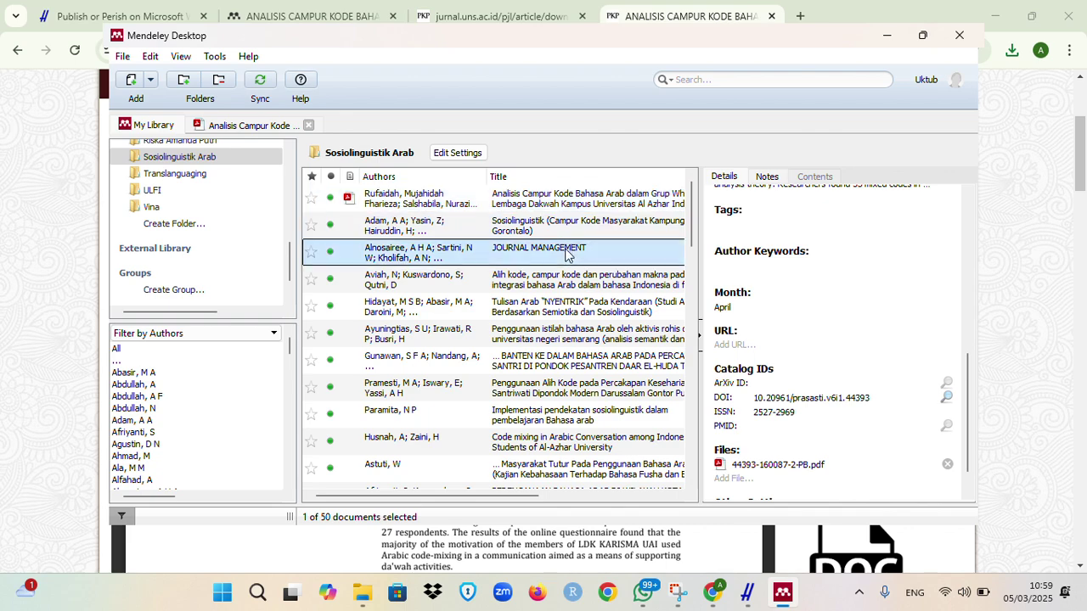
{"action": "left_click", "coordinate": [972, 379]}
{"action": "left_click_drag", "start_coordinate": [971, 383], "coordinate": [976, 172]}
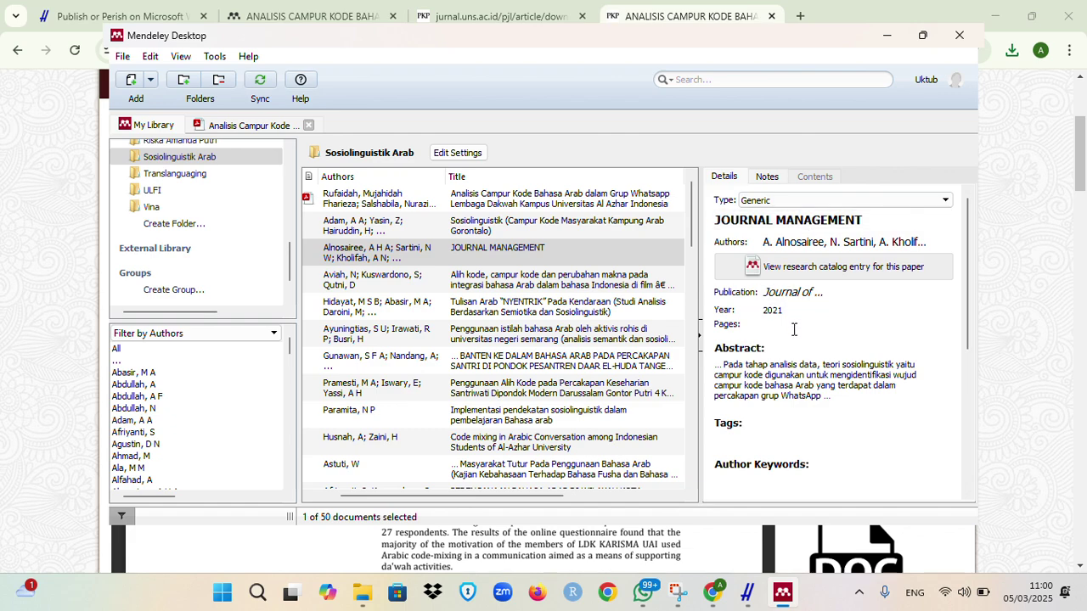
Step: Remove the JOURNAL MANAGEMENT row from the folder, dropping its count to 49 documents
{"action": "left_click", "coordinate": [473, 257]}
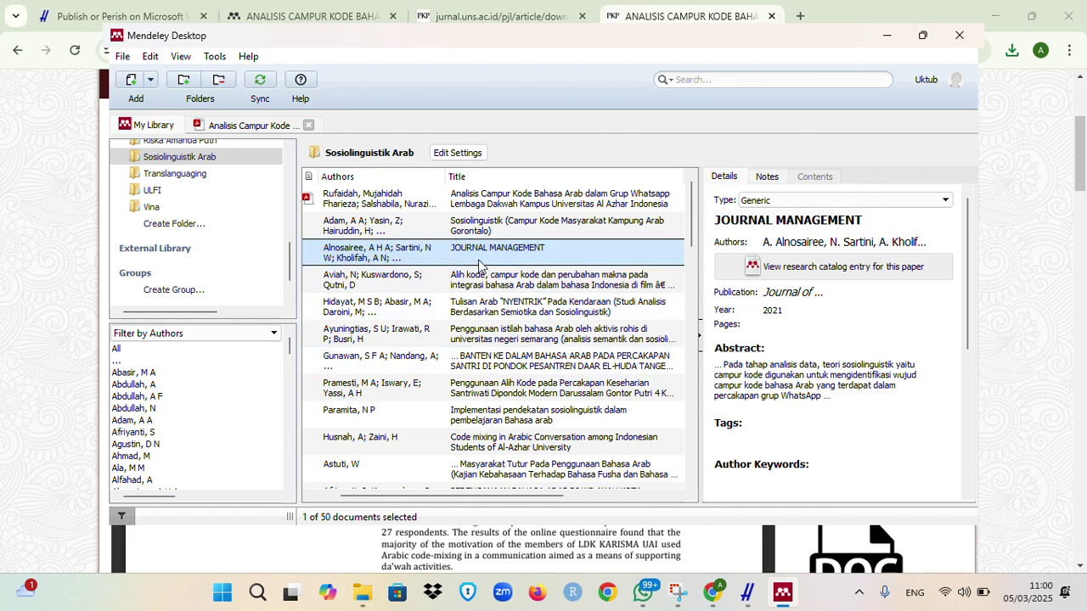
{"action": "right_click", "coordinate": [473, 257]}
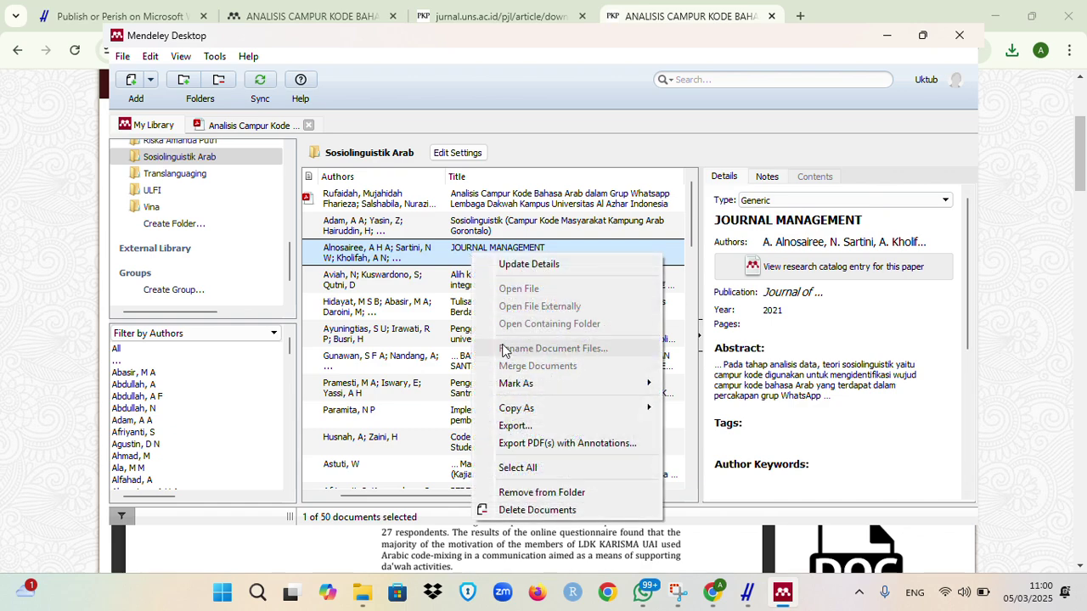
{"action": "left_click", "coordinate": [557, 494]}
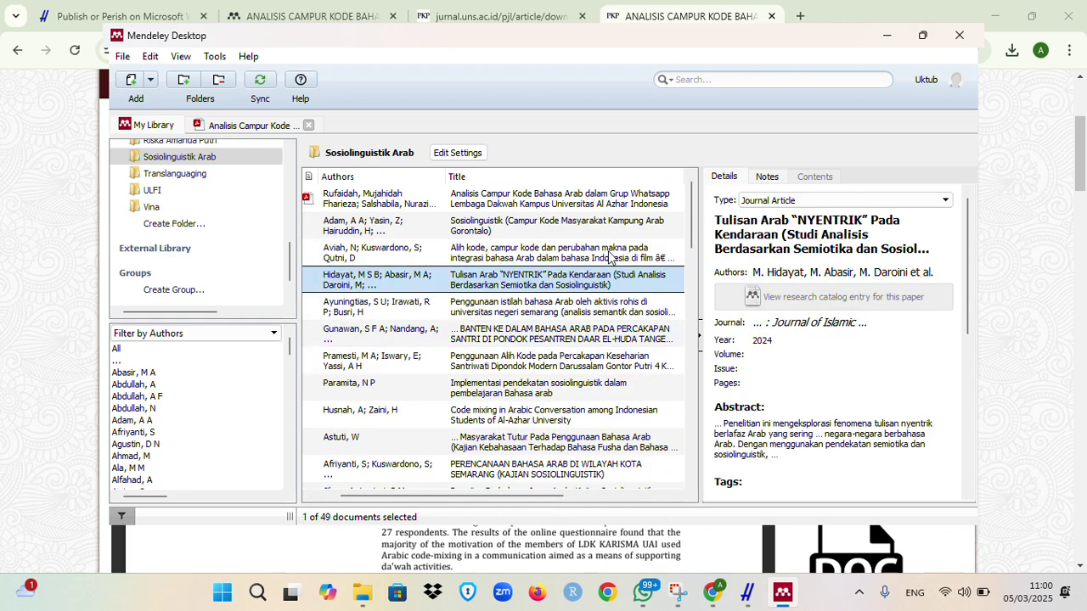
{"action": "mouse_move", "coordinate": [693, 193]}
{"action": "left_mouse_down"}
{"action": "mouse_move", "coordinate": [708, 387]}
{"action": "mouse_move", "coordinate": [698, 181]}
{"action": "left_mouse_up"}
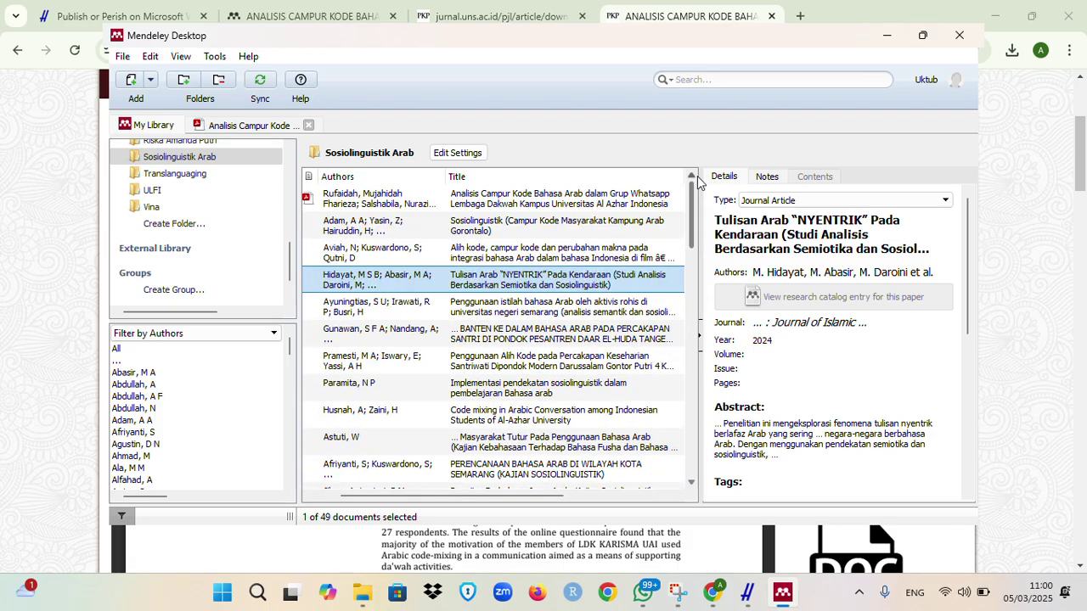